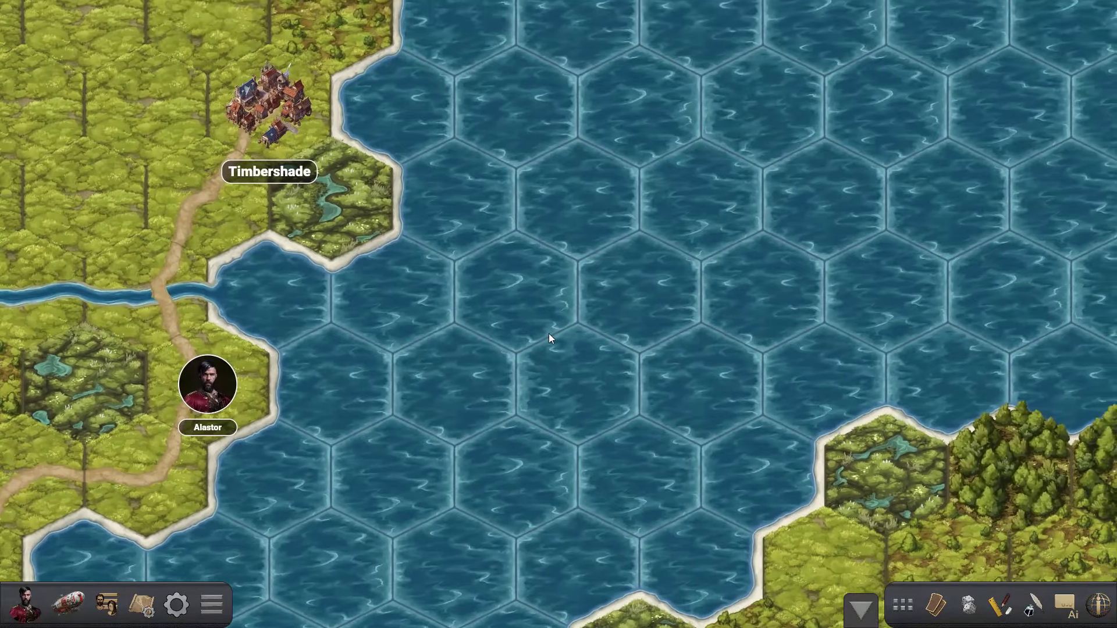
Pan and zoom the world map to centre it on Timbershade and Alastor.
scroll(581, 294, "down", 3)
left_click_drag(499, 267, 711, 414)
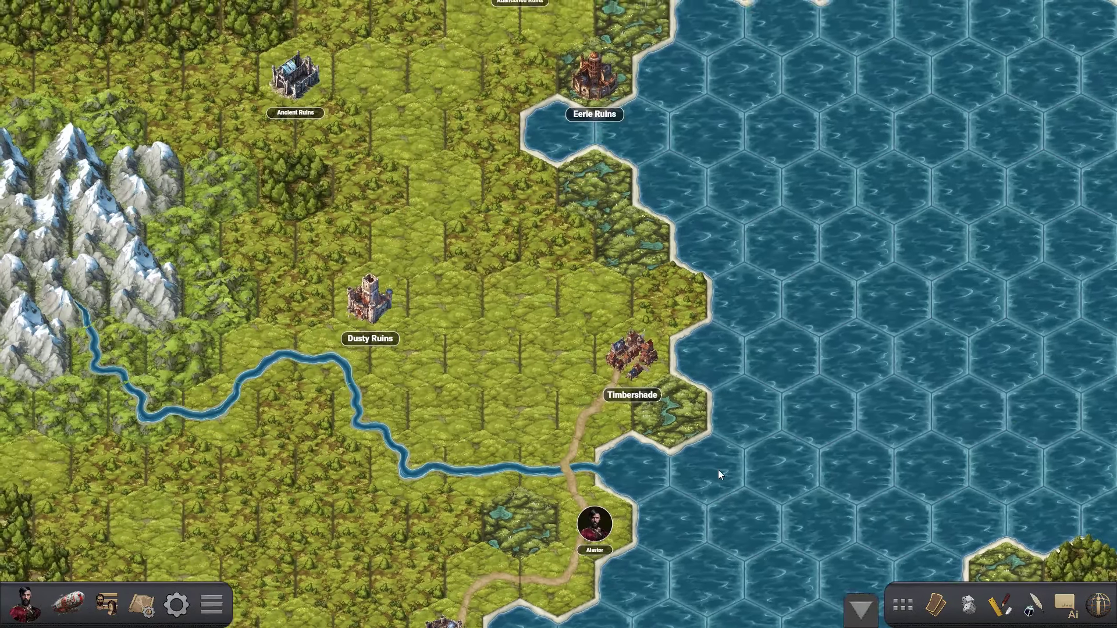
left_click_drag(718, 474, 491, 250)
scroll(512, 290, "down", 3)
left_click_drag(504, 304, 649, 407)
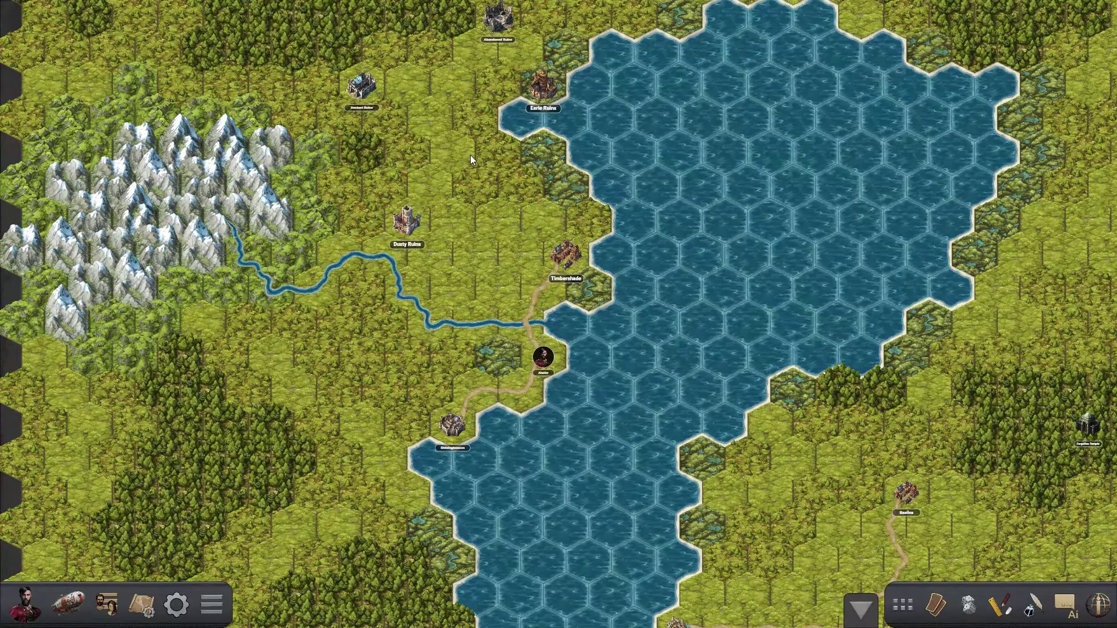
left_click_drag(470, 155, 454, 232)
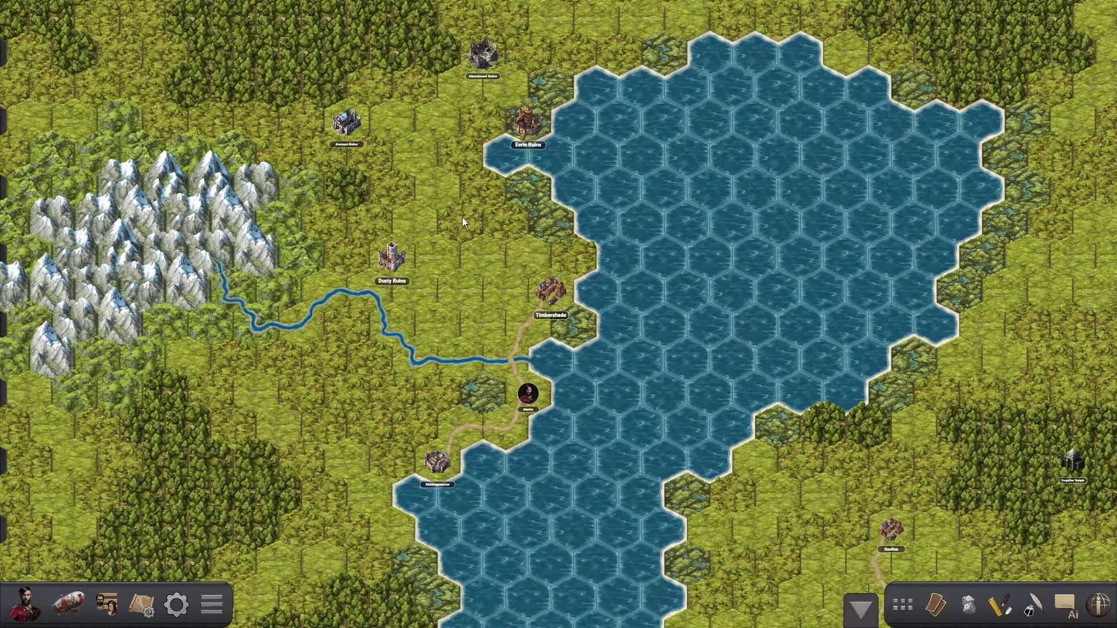
scroll(541, 413, "up", 5)
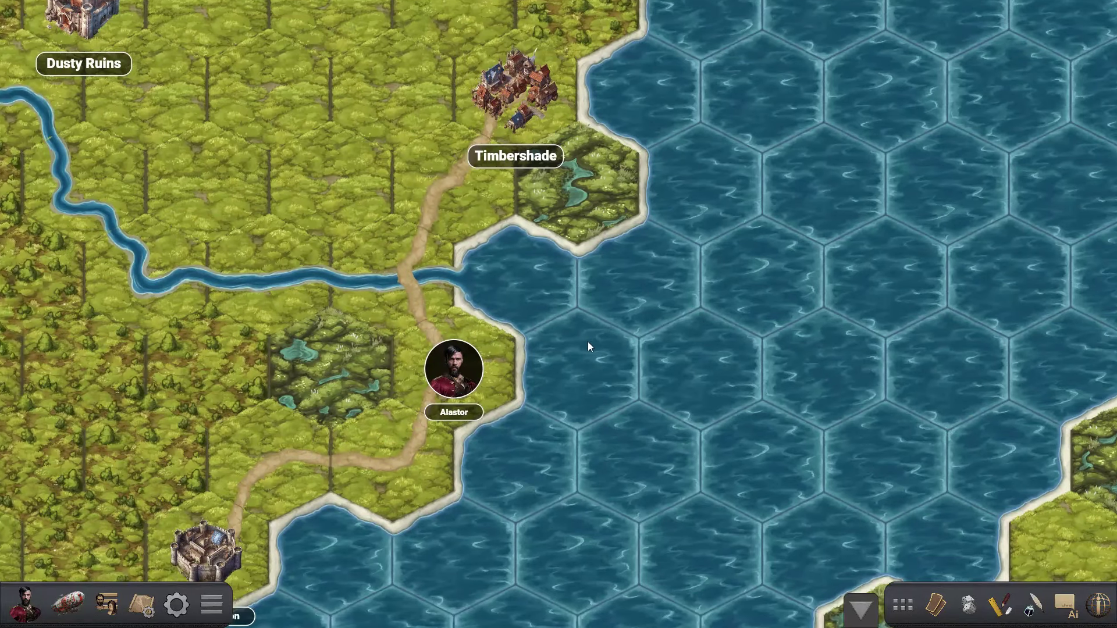
left_click_drag(533, 404, 511, 427)
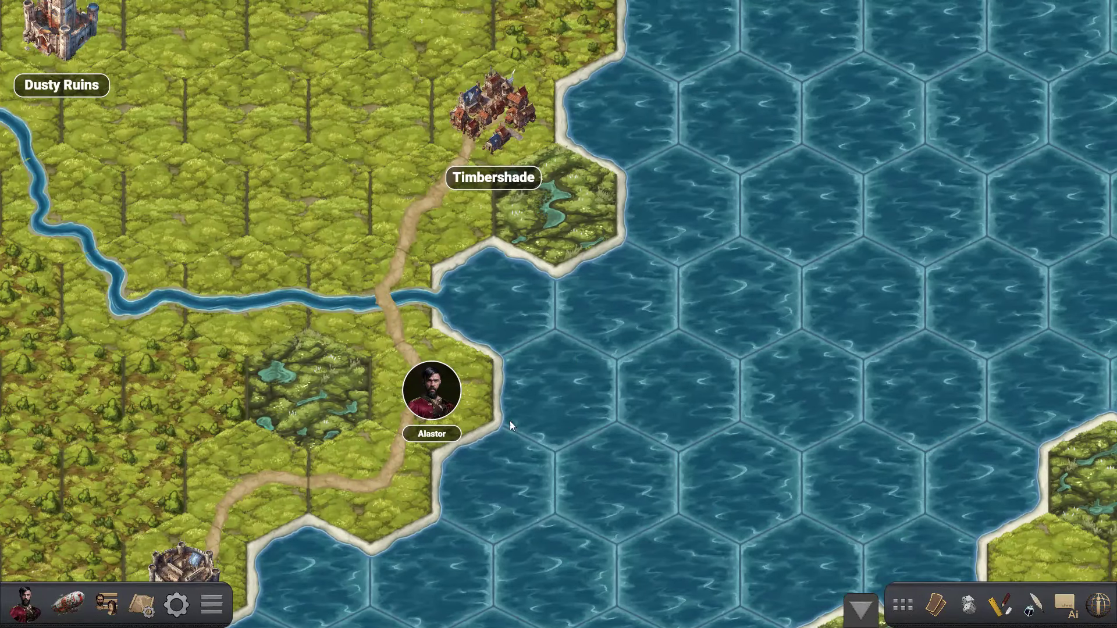
Start a new Hexmap location from the Browser's + menu.
left_click(212, 605)
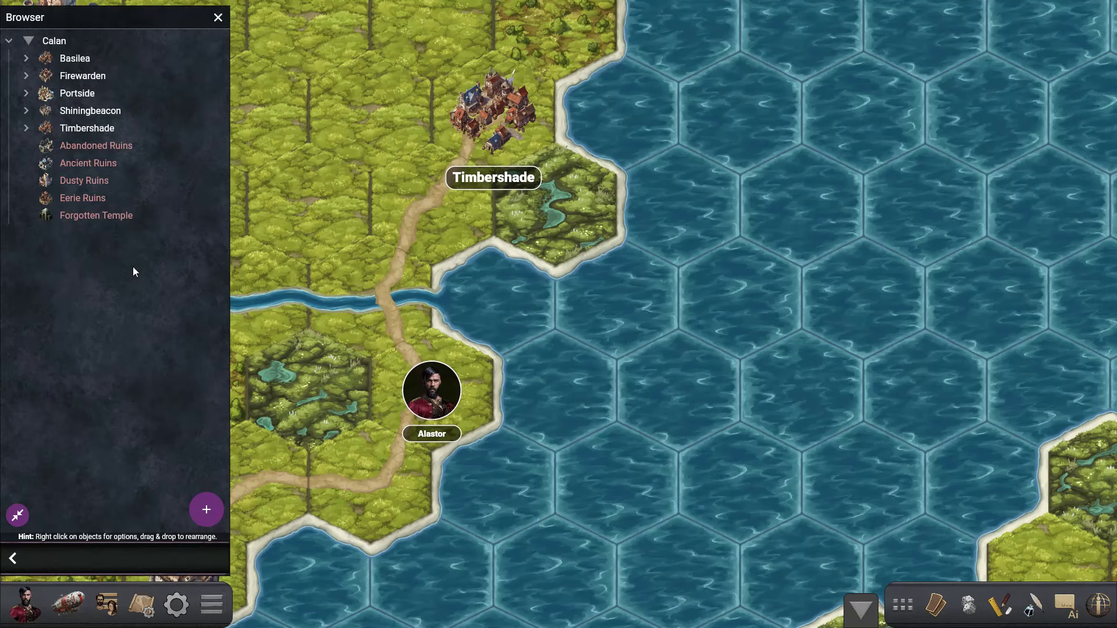
left_click(205, 512)
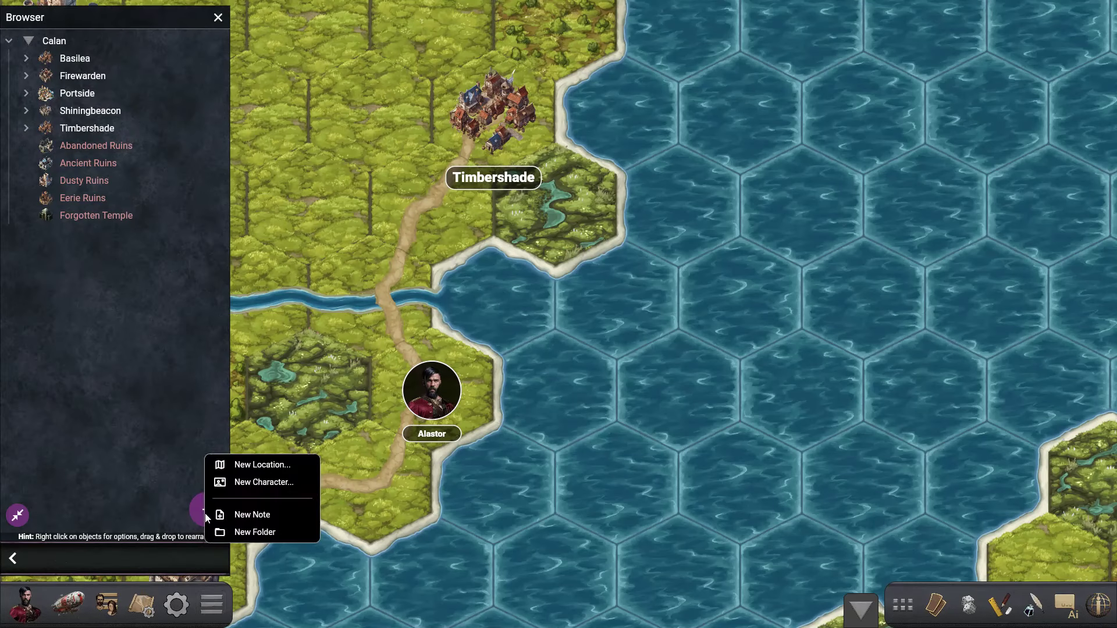
left_click(256, 465)
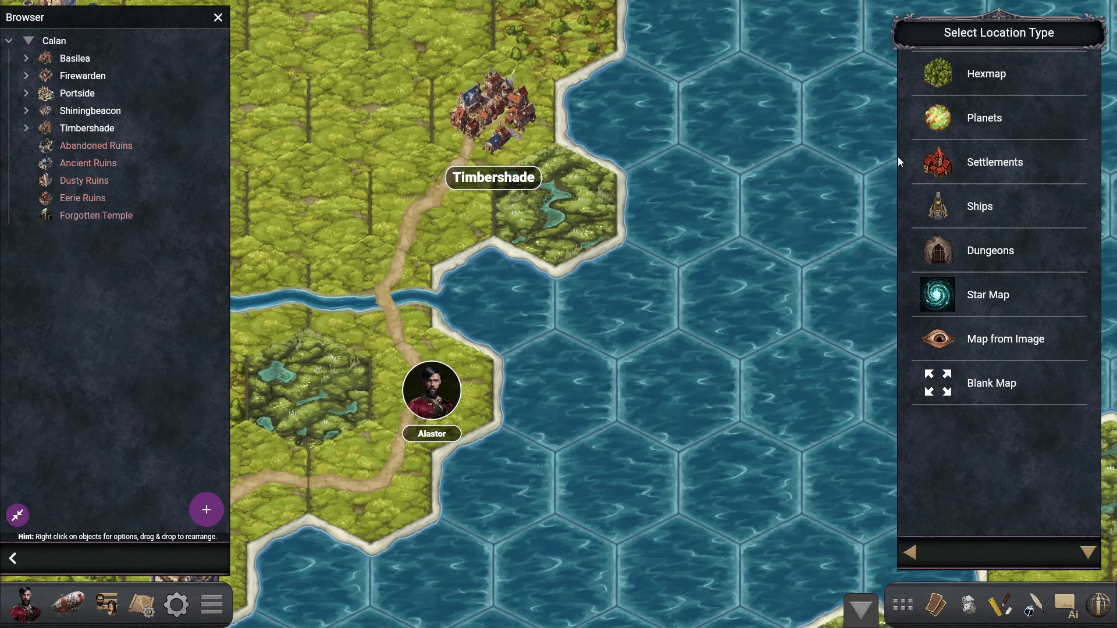
left_click(982, 84)
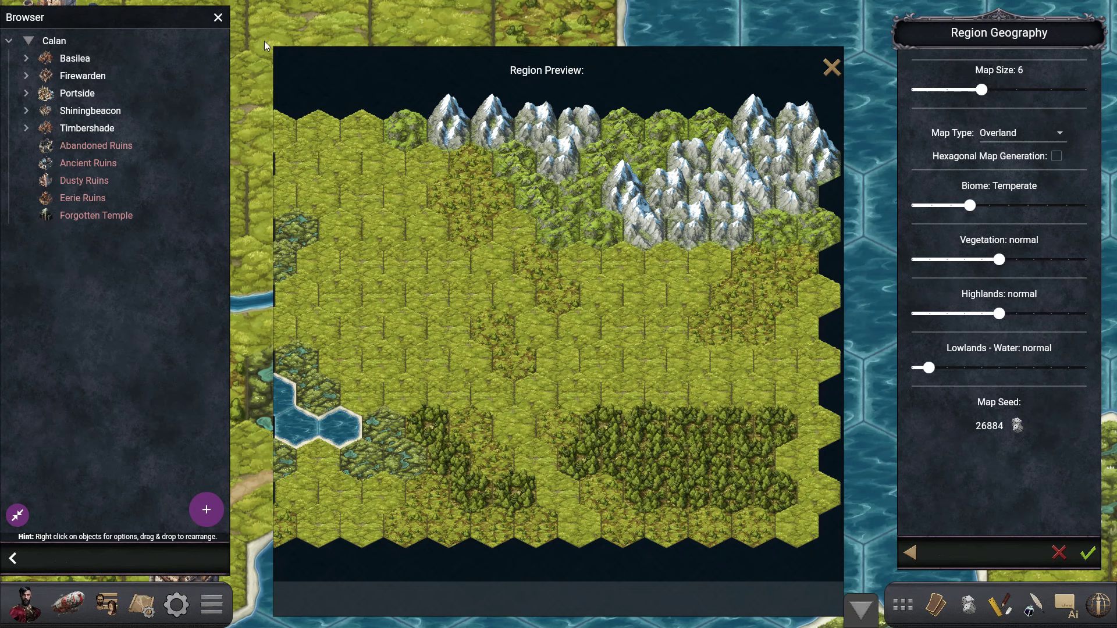
Close the Browser, set map size 10 and Archipelago type, and reroll the seed to 4462.
left_click(218, 17)
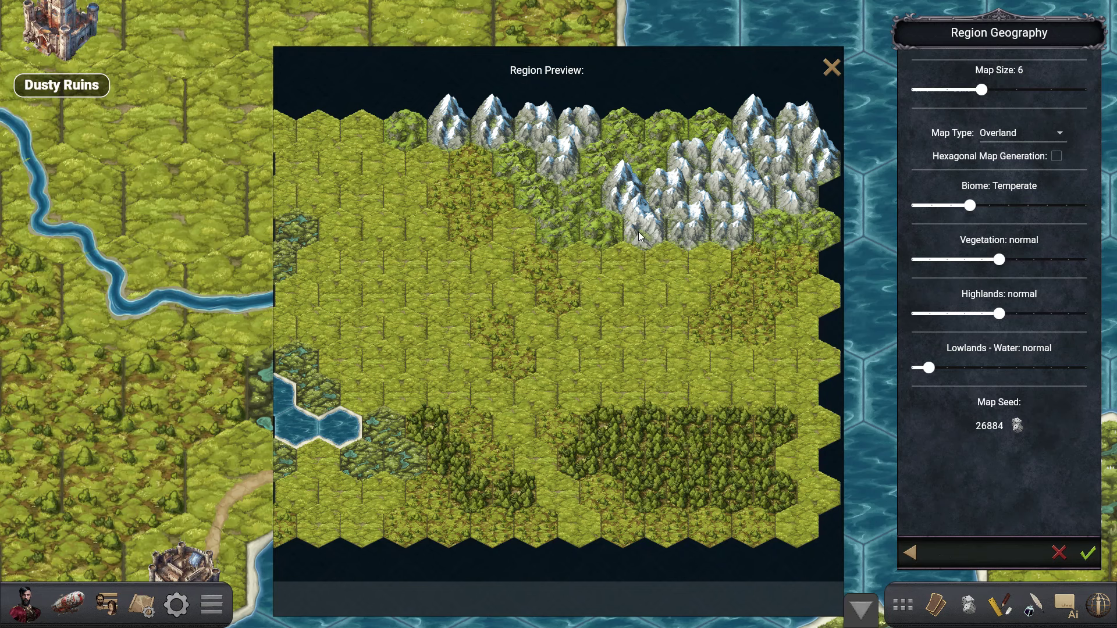
left_click_drag(981, 90, 1050, 93)
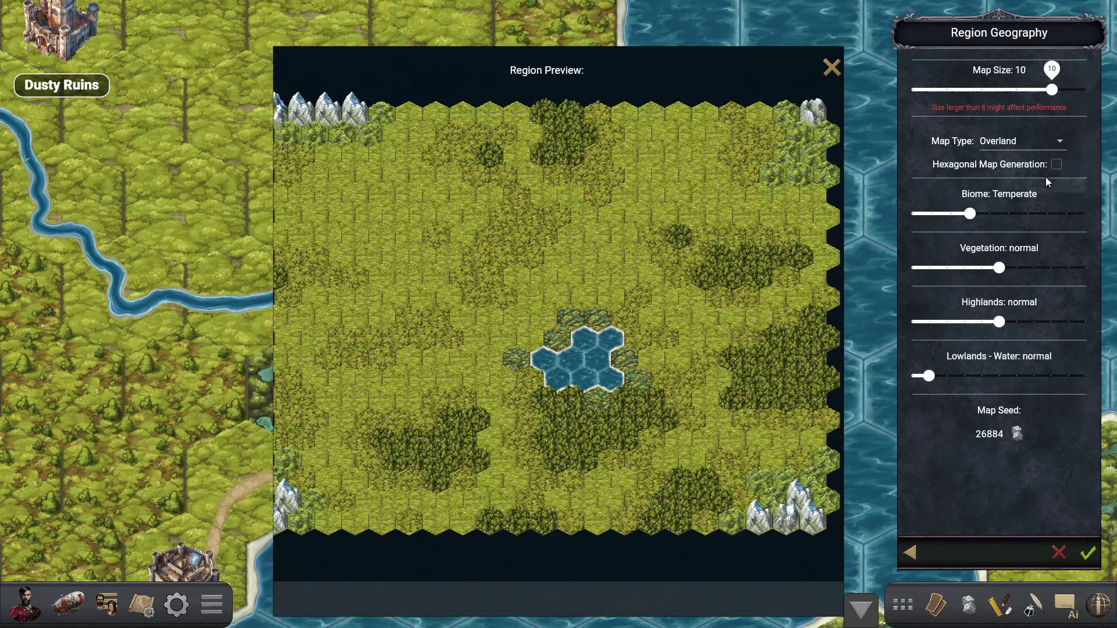
left_click(1019, 146)
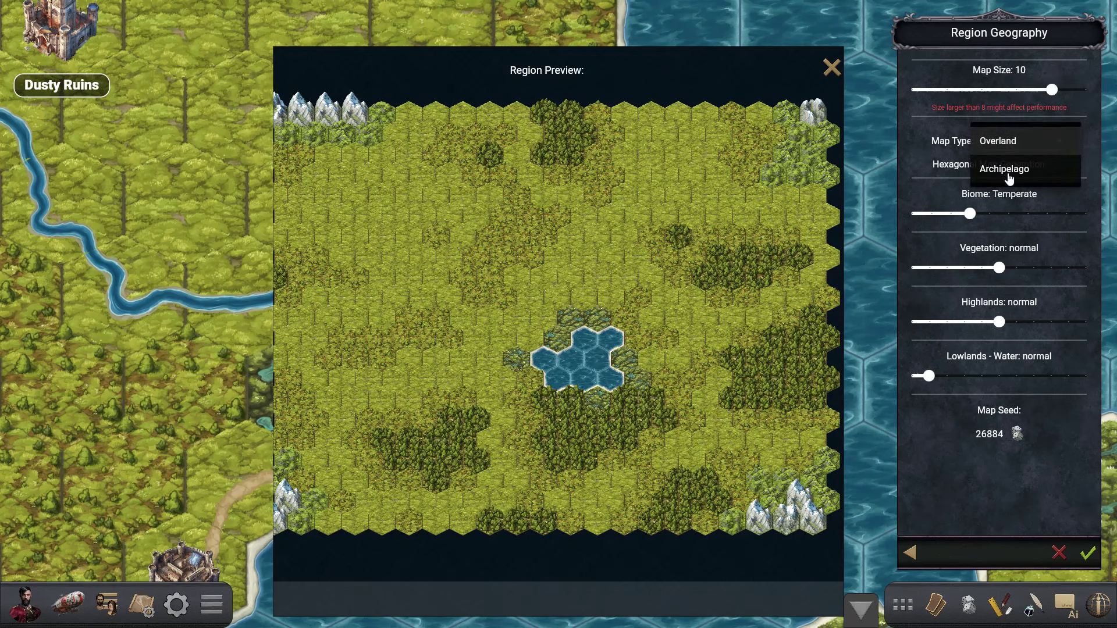
left_click(1021, 170)
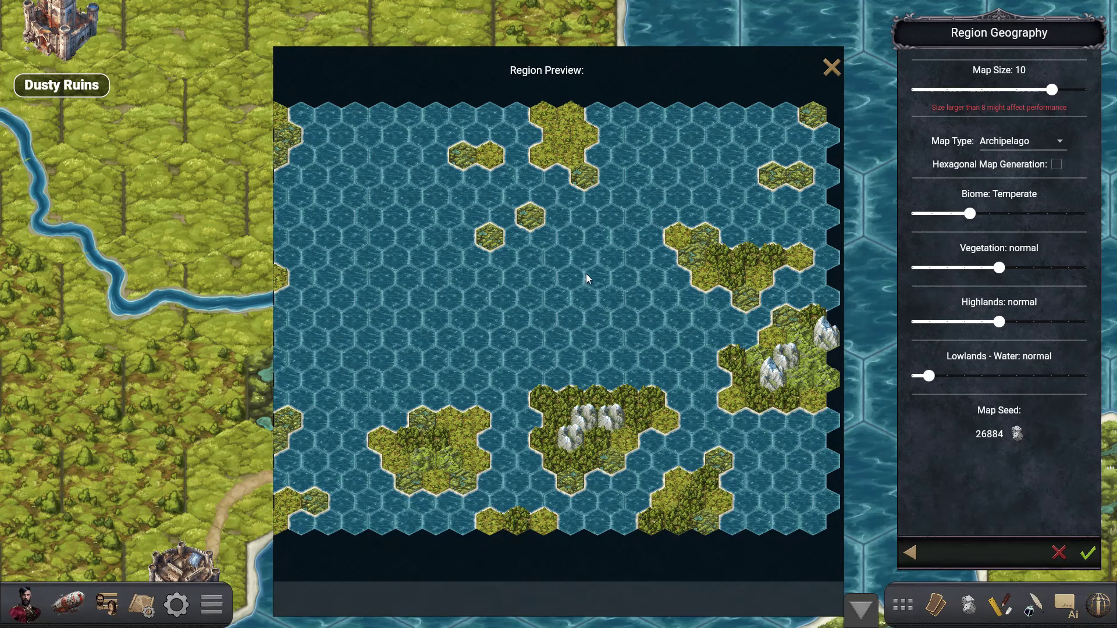
left_click(1018, 434)
left_click(1018, 436)
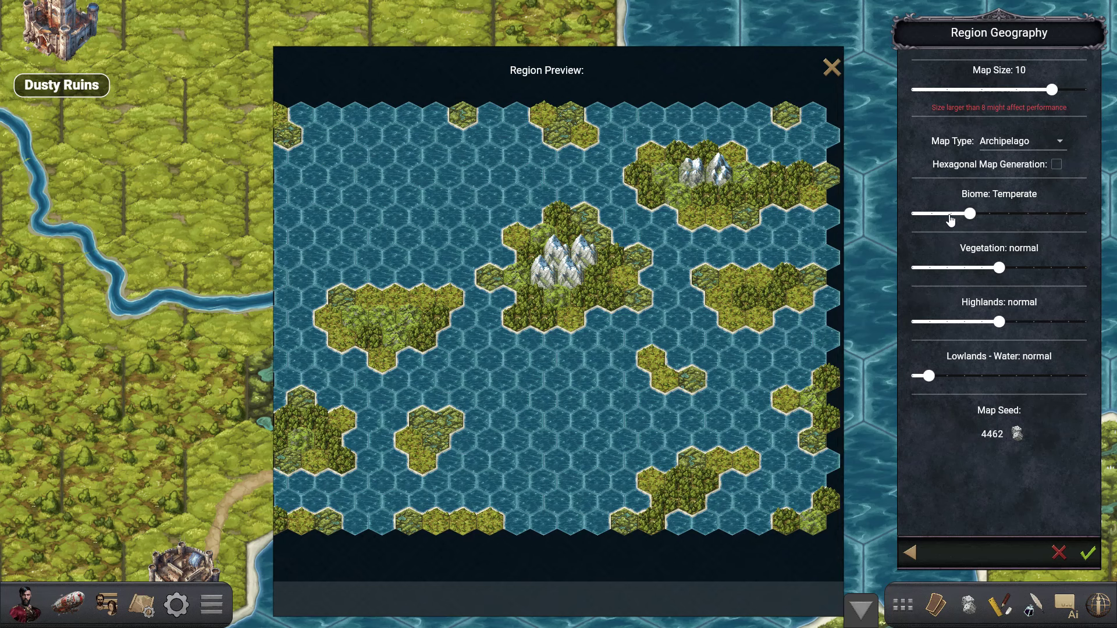
Set the biome to Tundra and test the vegetation, highlands and lowlands sliders.
left_click_drag(970, 214, 936, 220)
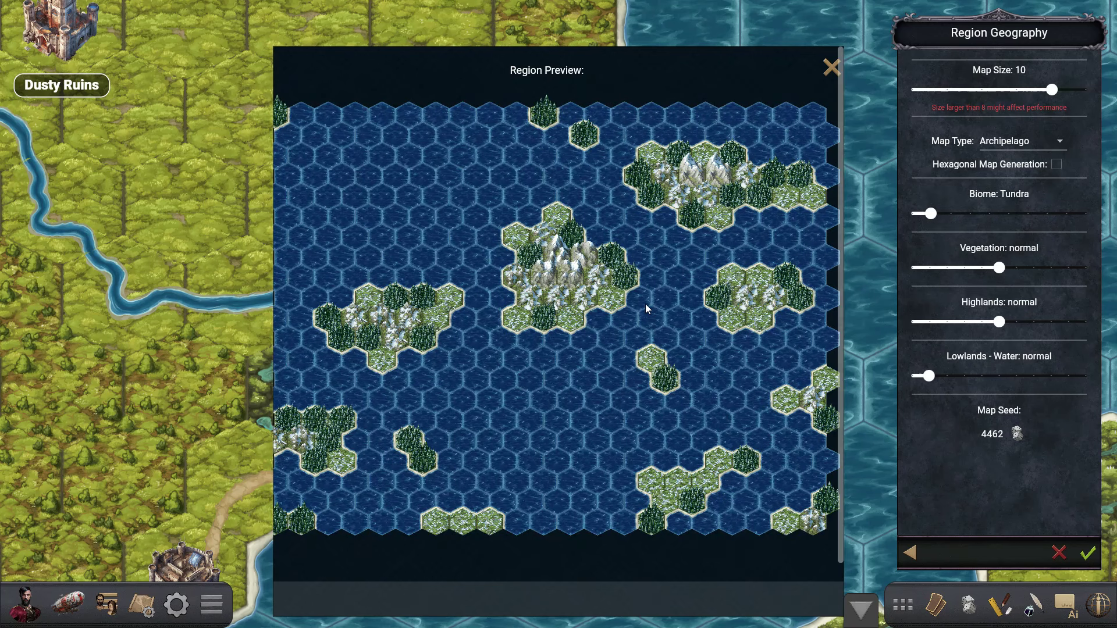
left_click_drag(999, 267, 911, 340)
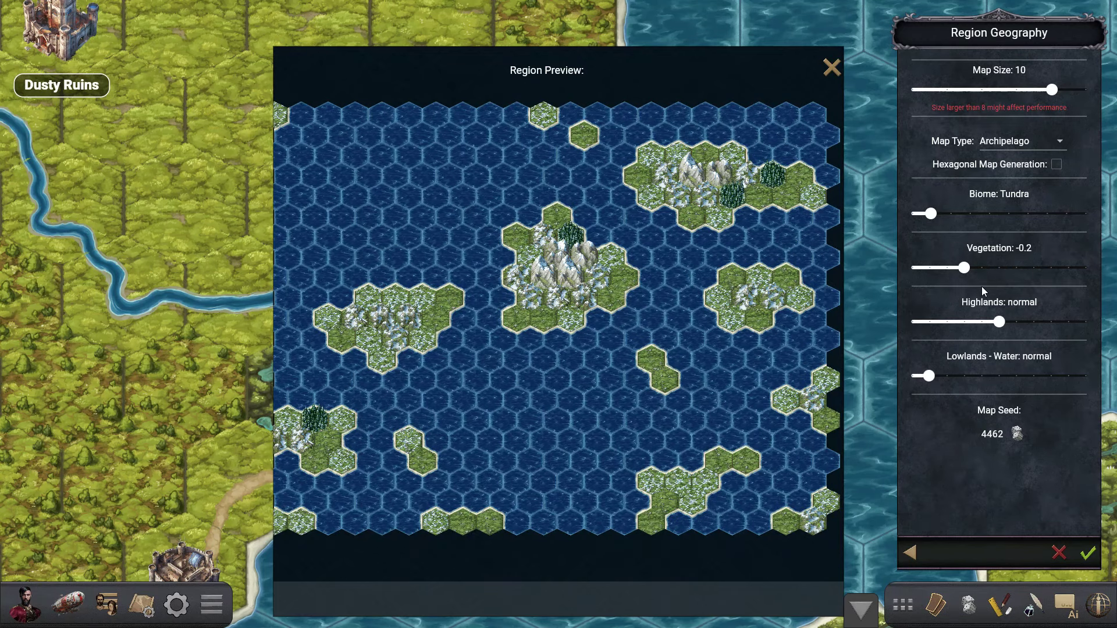
left_click_drag(964, 268, 999, 269)
left_click_drag(988, 330, 1034, 321)
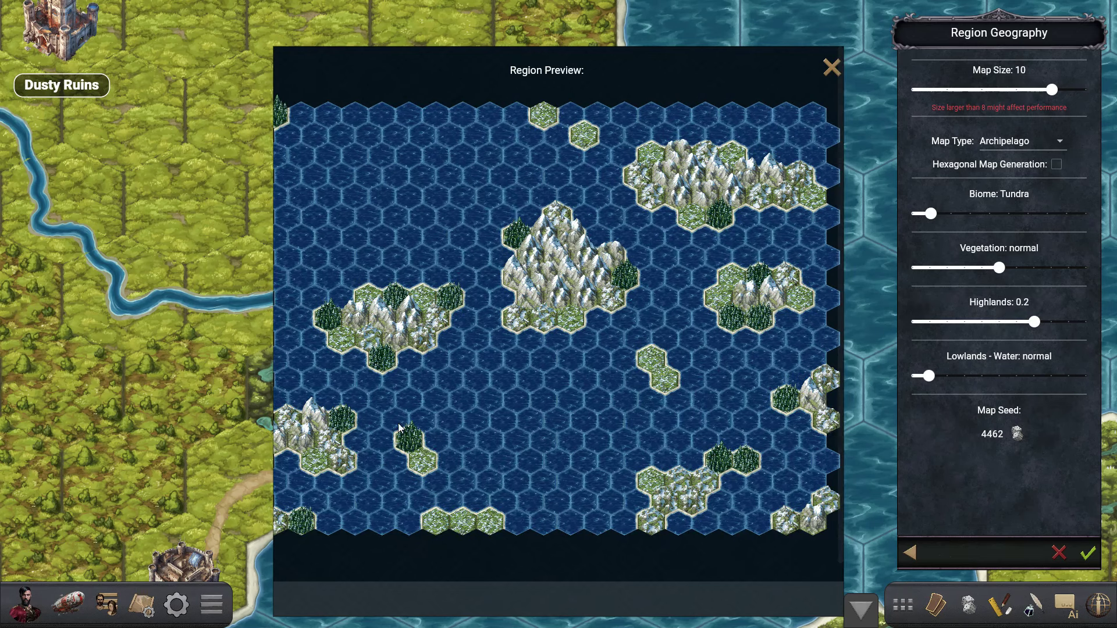
left_click(979, 323)
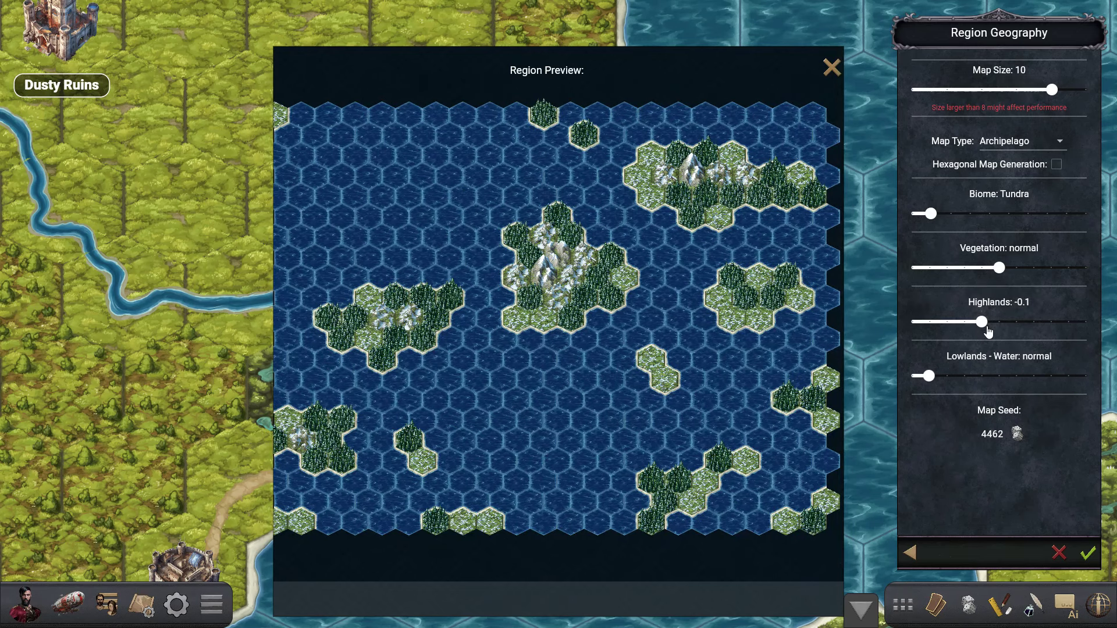
left_click_drag(981, 323, 999, 322)
left_click_drag(924, 379, 910, 376)
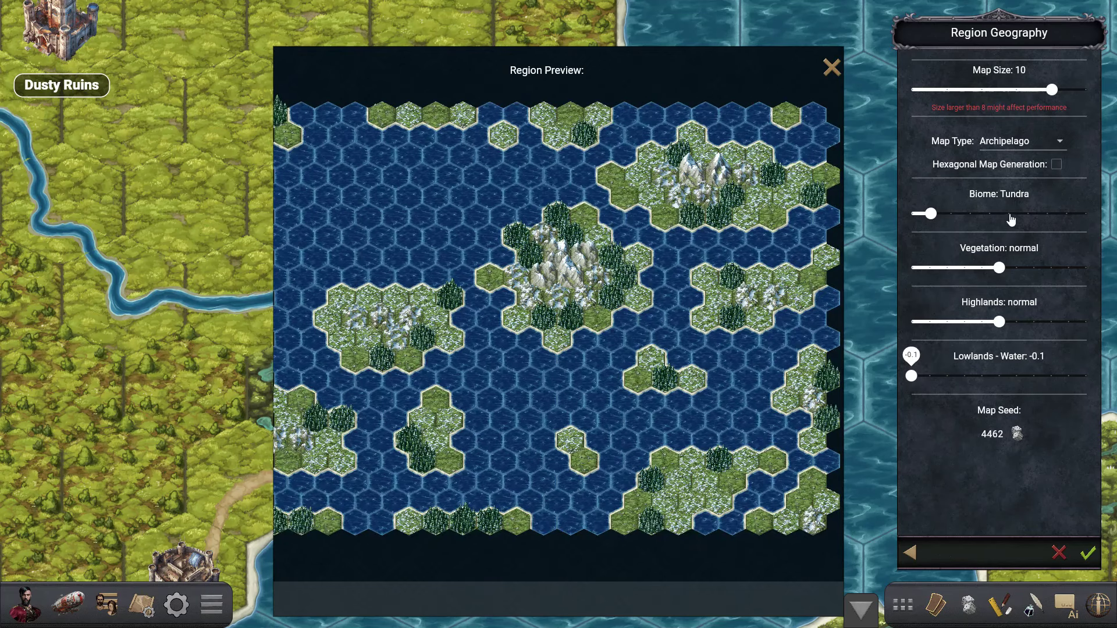
Try Overland with 0.3 lowlands, then restore Archipelago with normal water and accept the geography.
left_click(1024, 141)
left_click(1006, 122)
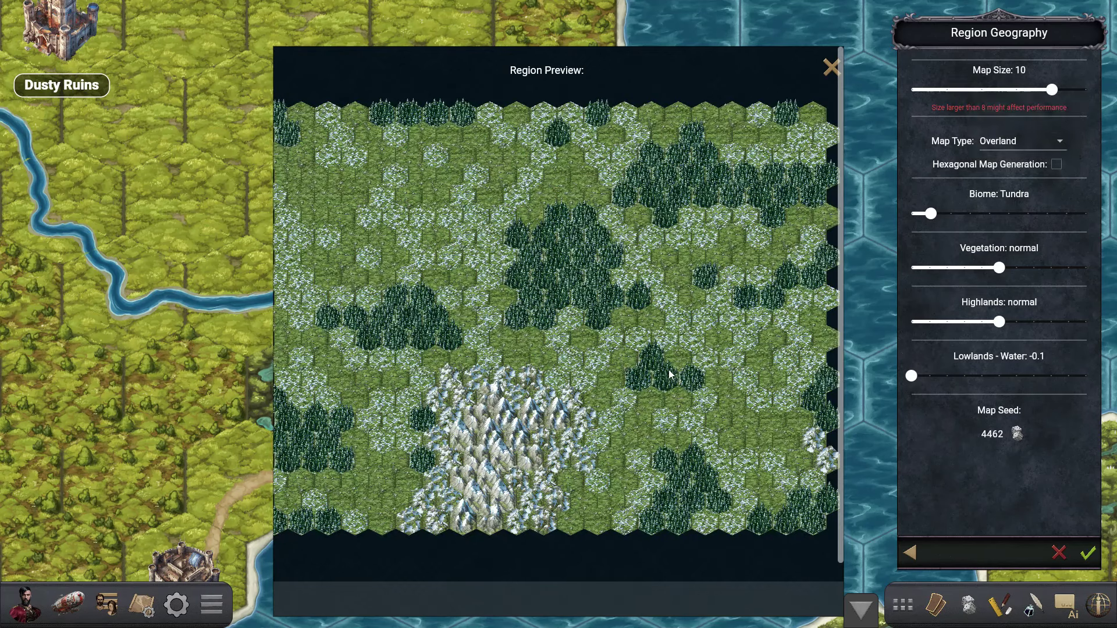
left_click_drag(911, 376, 981, 377)
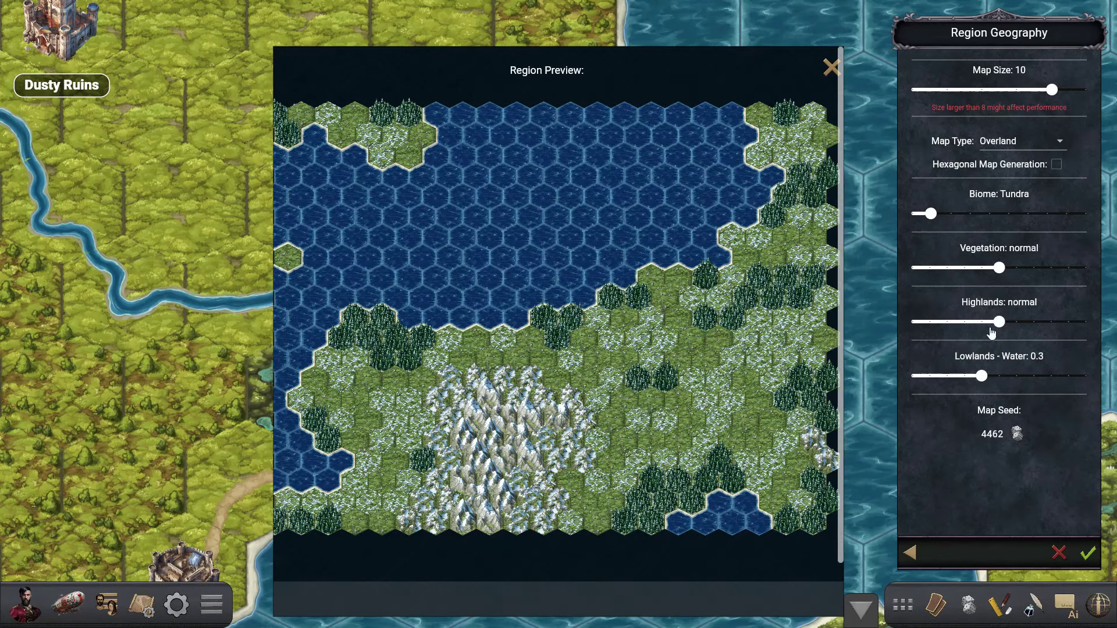
left_click(1004, 142)
left_click(1007, 170)
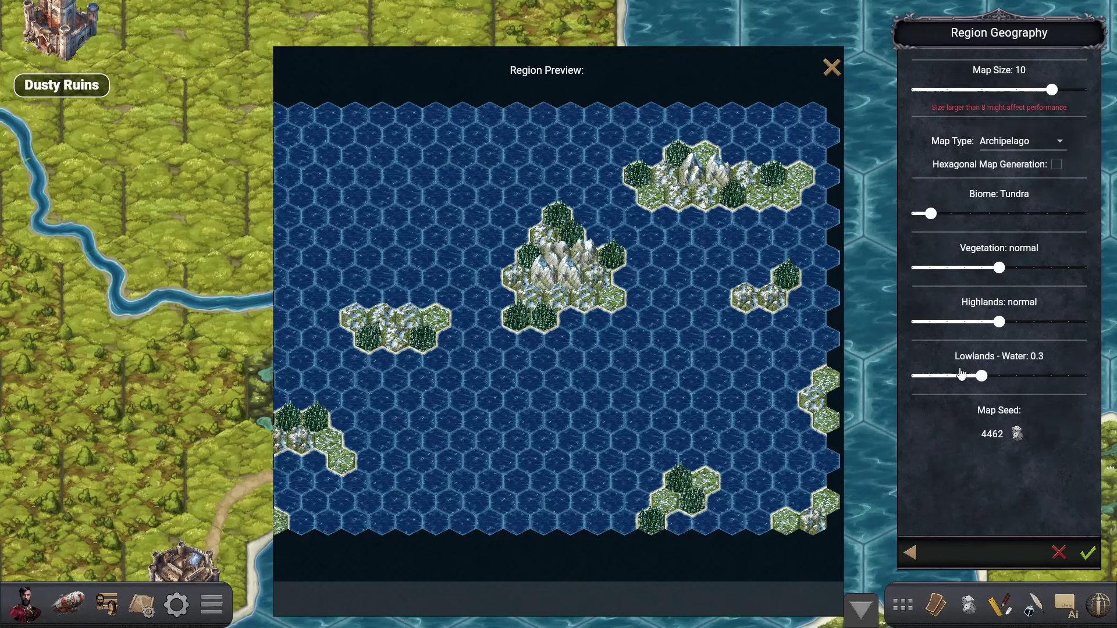
left_click_drag(982, 376, 929, 376)
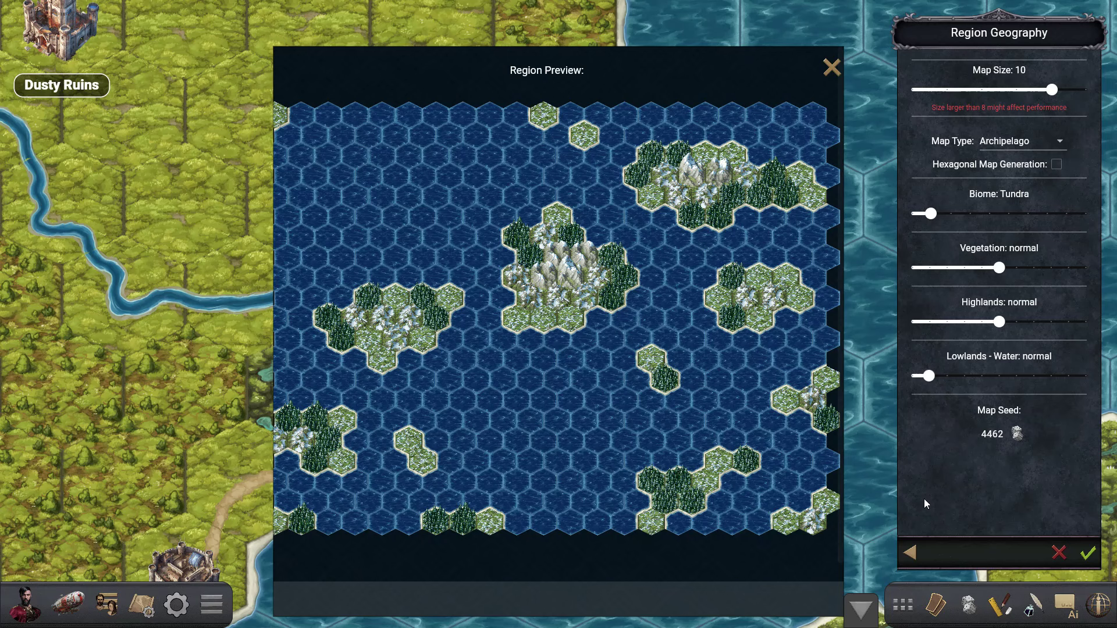
left_click(1089, 554)
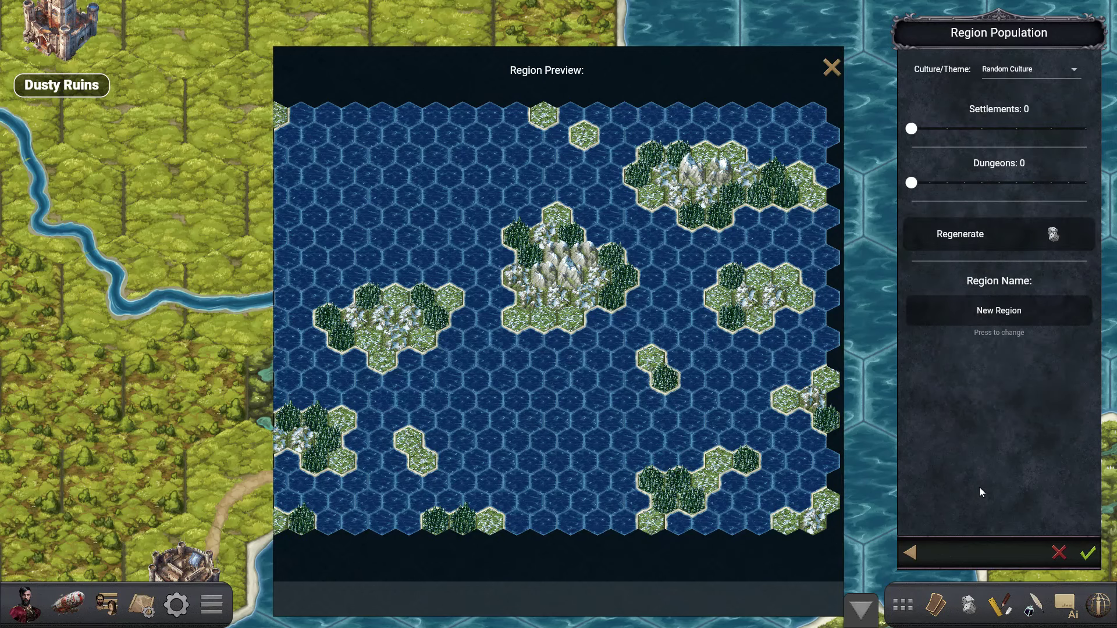
Set 2 settlements, 4 dungeons and Human - Fantasy culture, and reshuffle their placement.
left_click(956, 130)
left_click(978, 133)
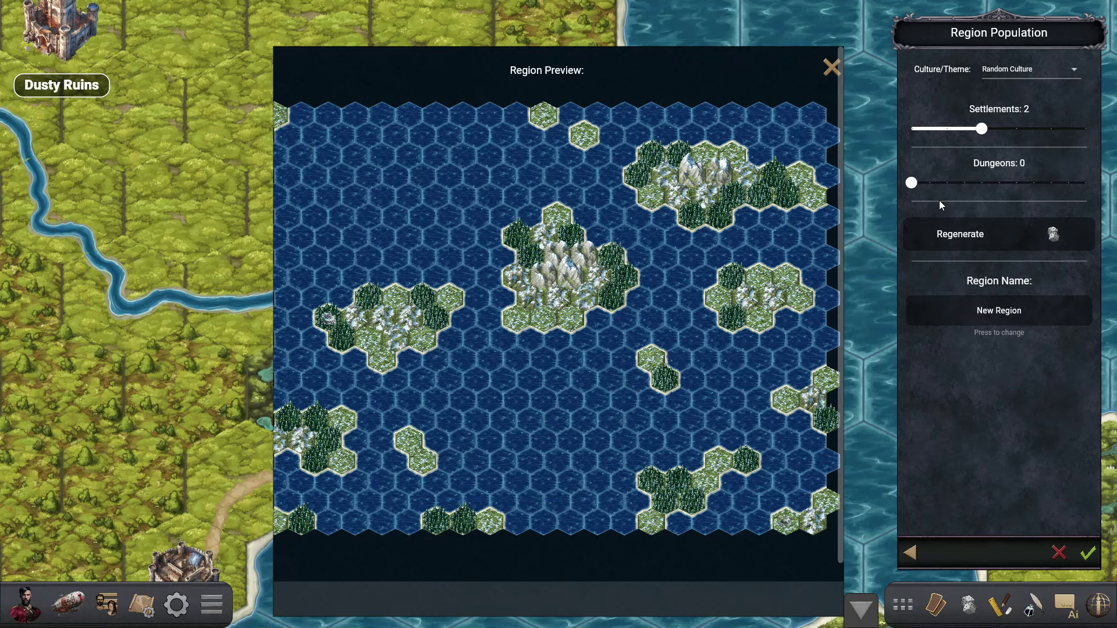
left_click(981, 183)
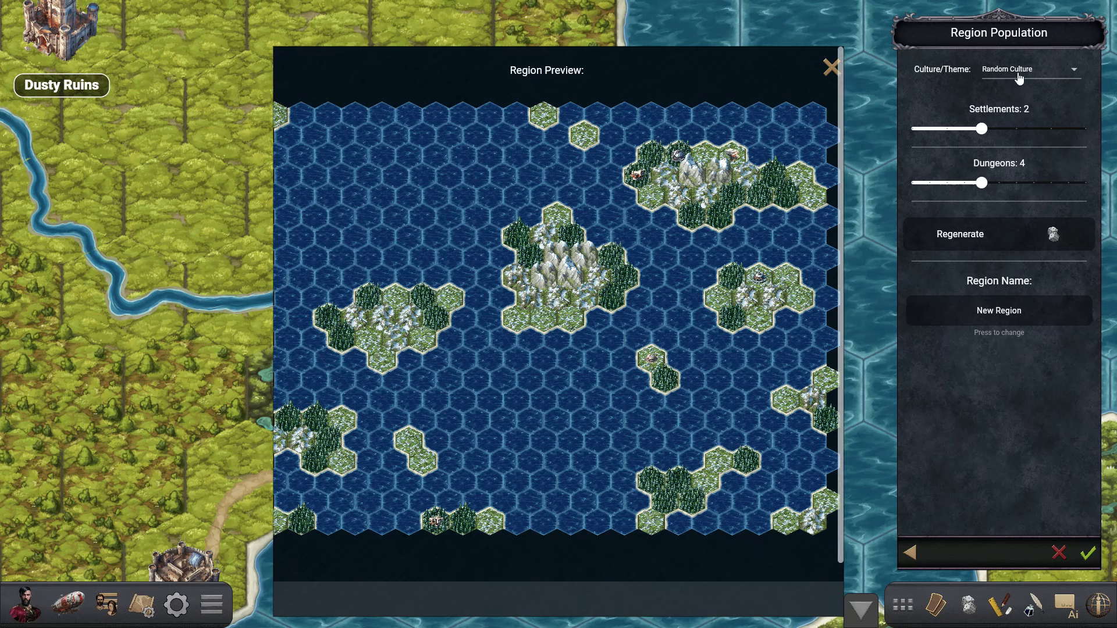
left_click(1074, 76)
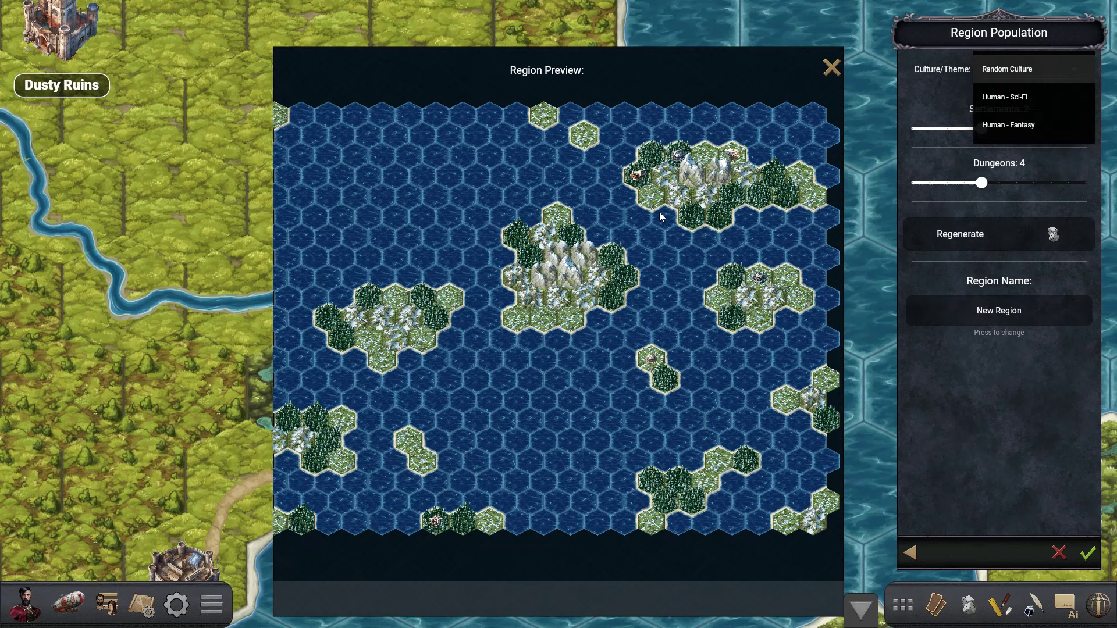
left_click(1017, 125)
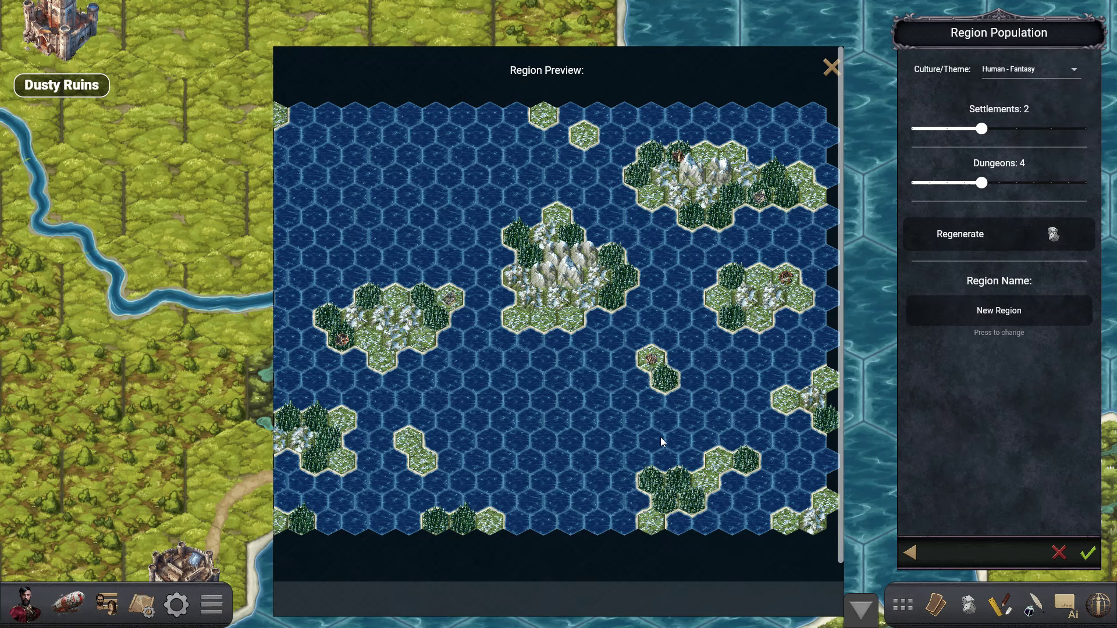
left_click(1054, 242)
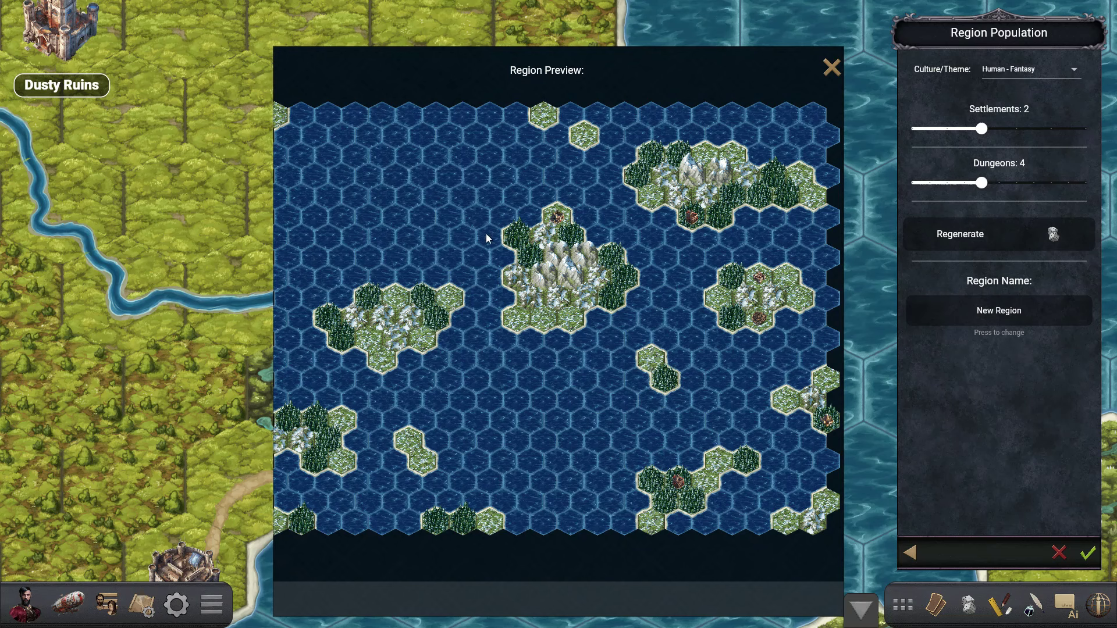
Name the region 'Northern Seas' and create it.
left_click(918, 310)
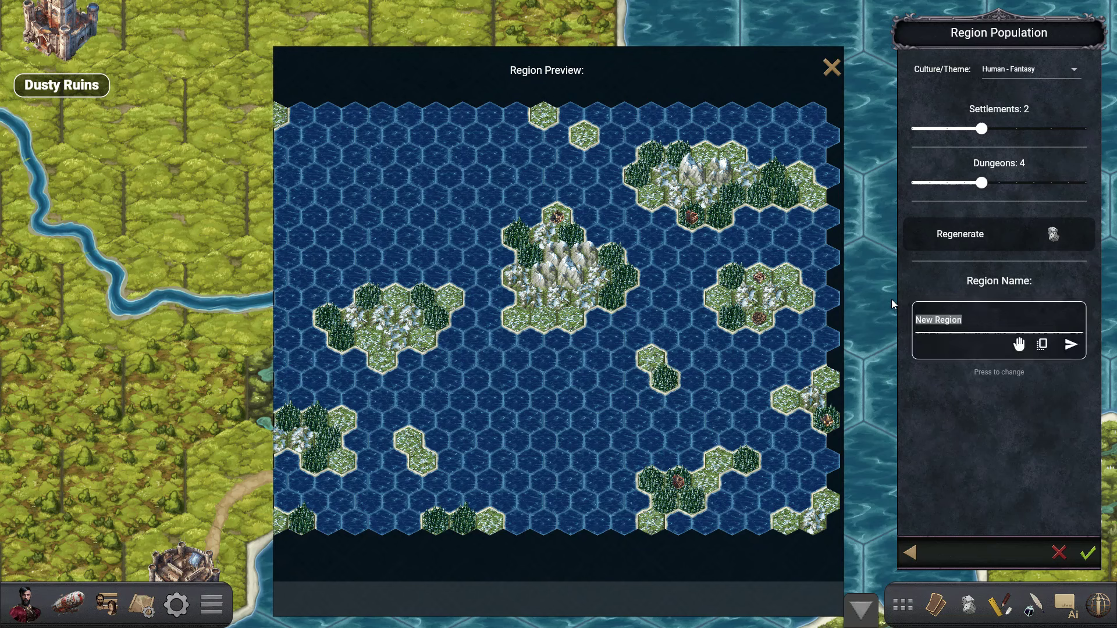
type("Northern Seas")
key("Return")
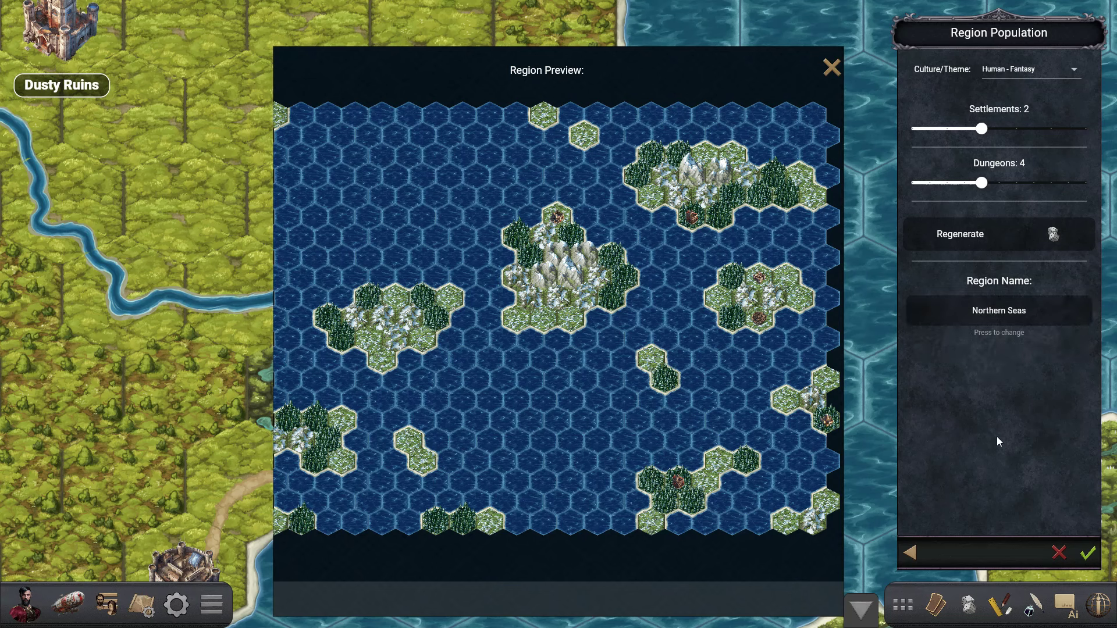
left_click(1089, 554)
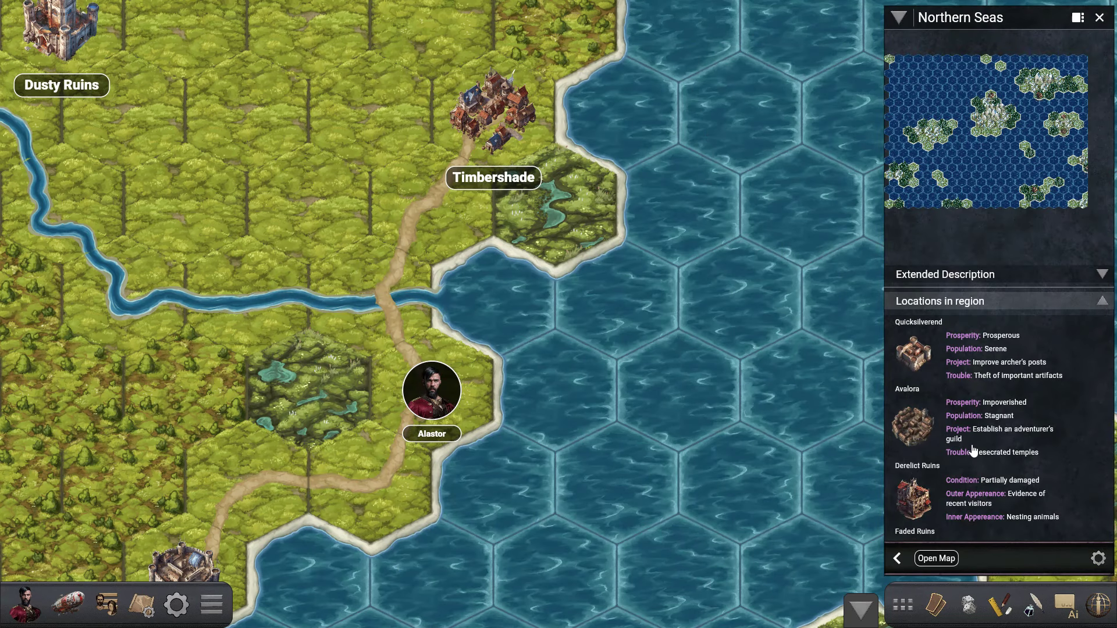
Look through the Northern Seas locations list, then open the region's hex map.
scroll(974, 451, "down", 5)
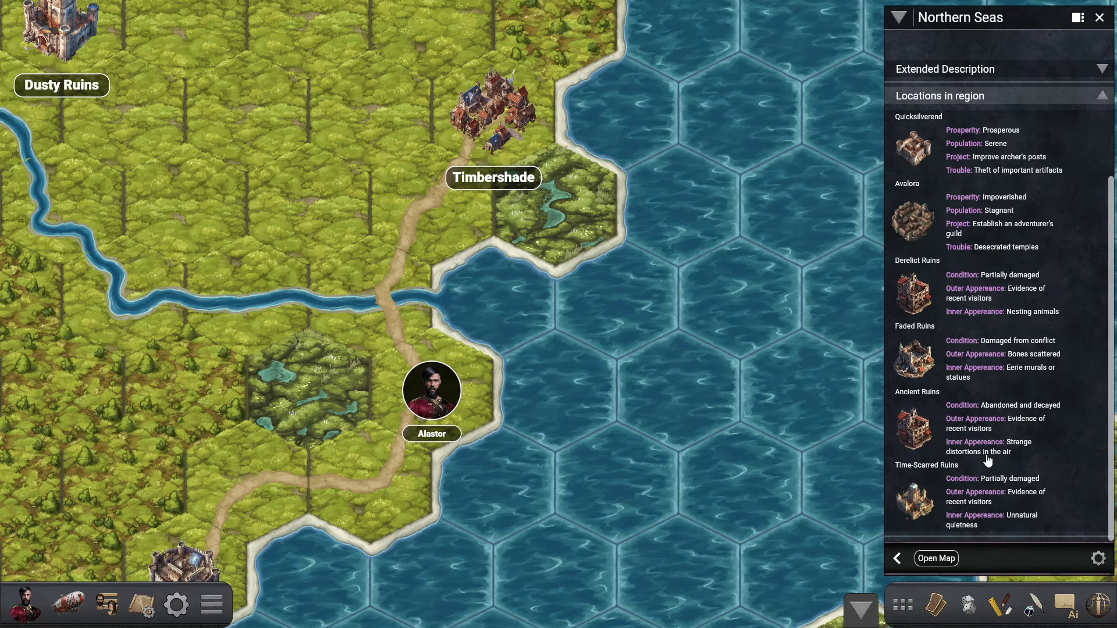
scroll(967, 388, "up", 5)
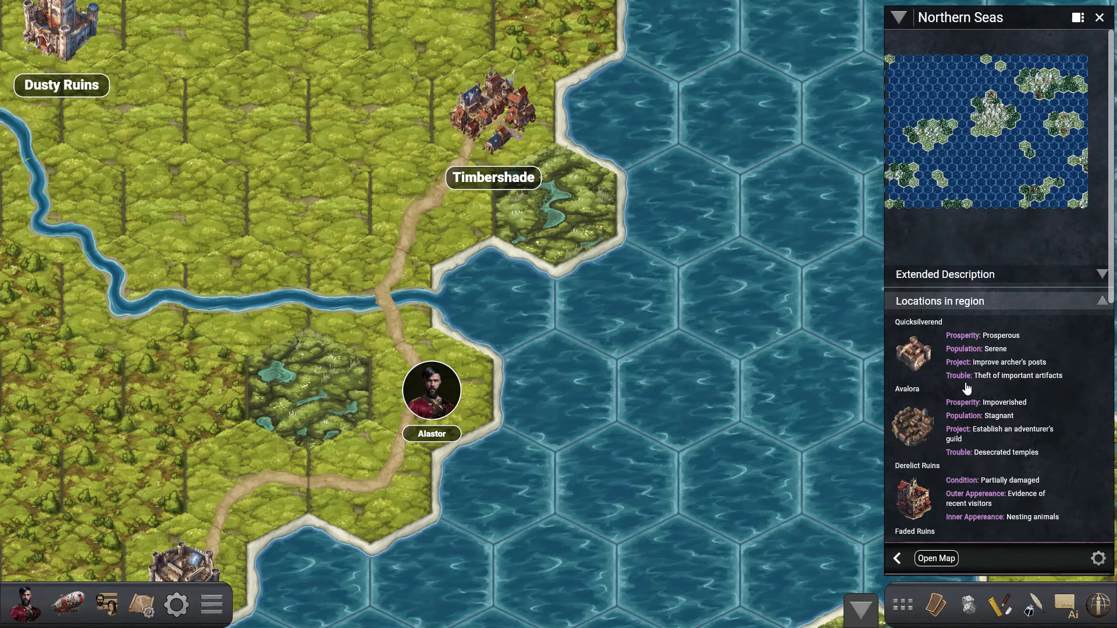
left_click(937, 559)
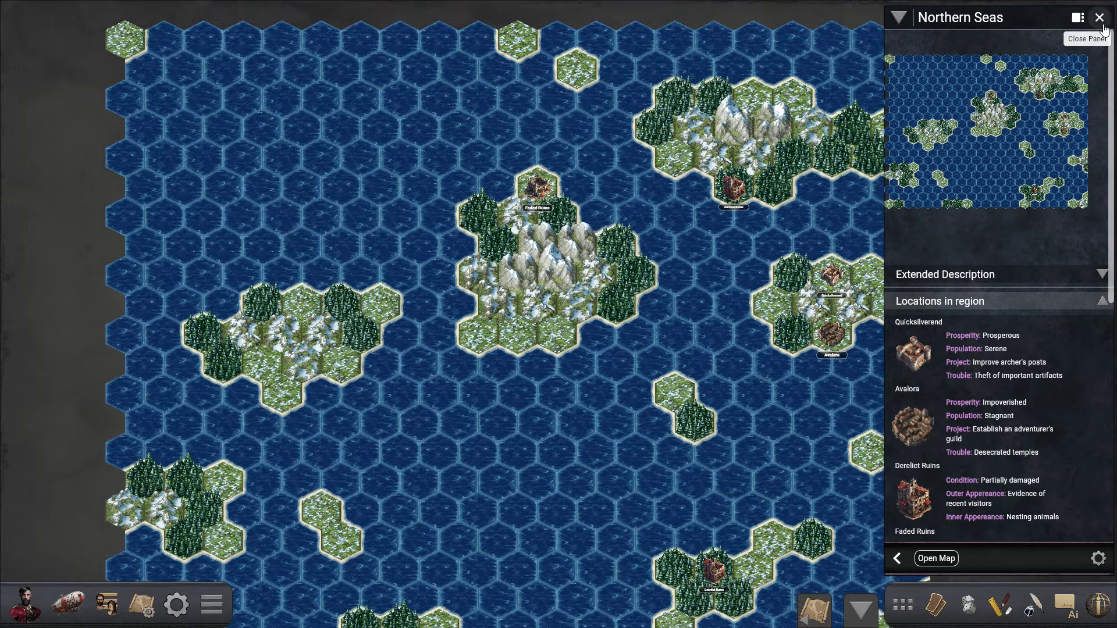
Zoom in and move Ancient Ruins to the Faded Ruins island's southwest hex.
left_click(1103, 24)
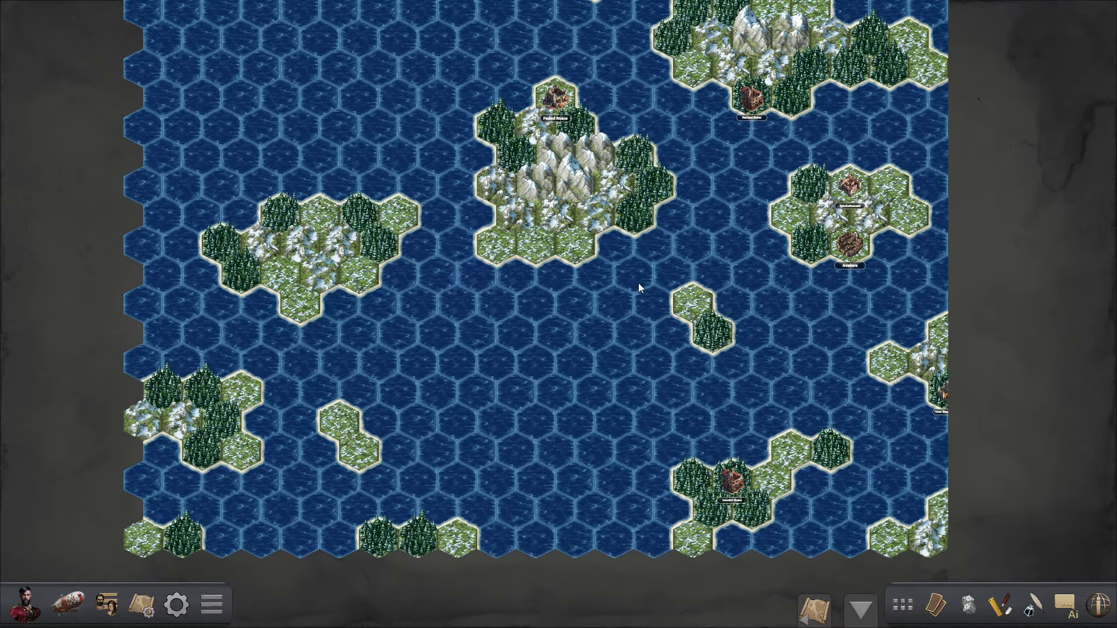
scroll(615, 313, "up", 4)
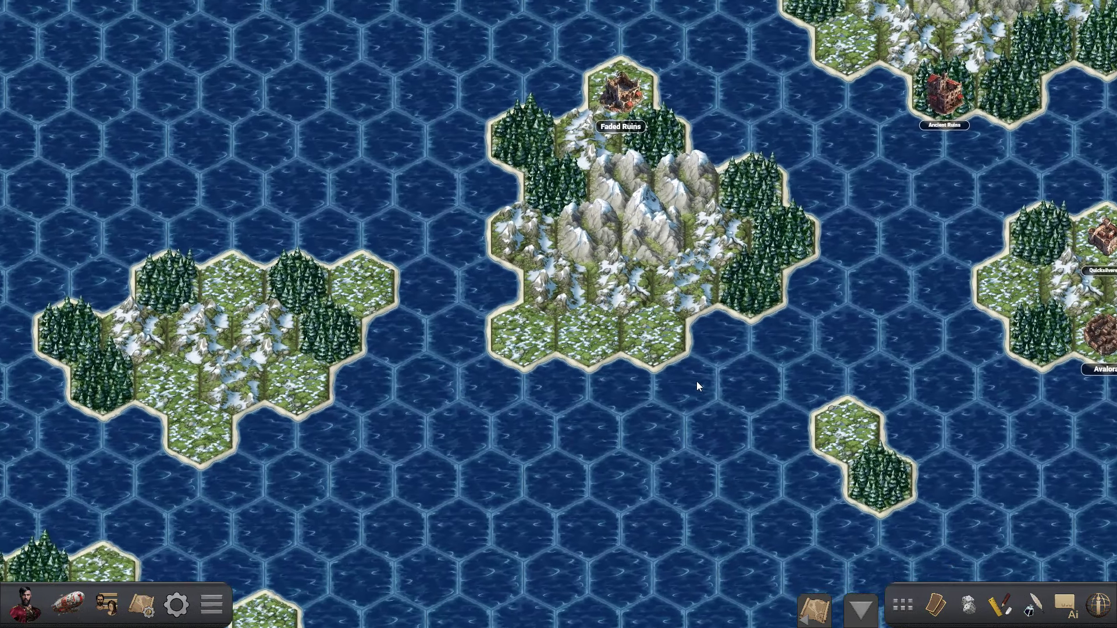
key("Right")
key("Up")
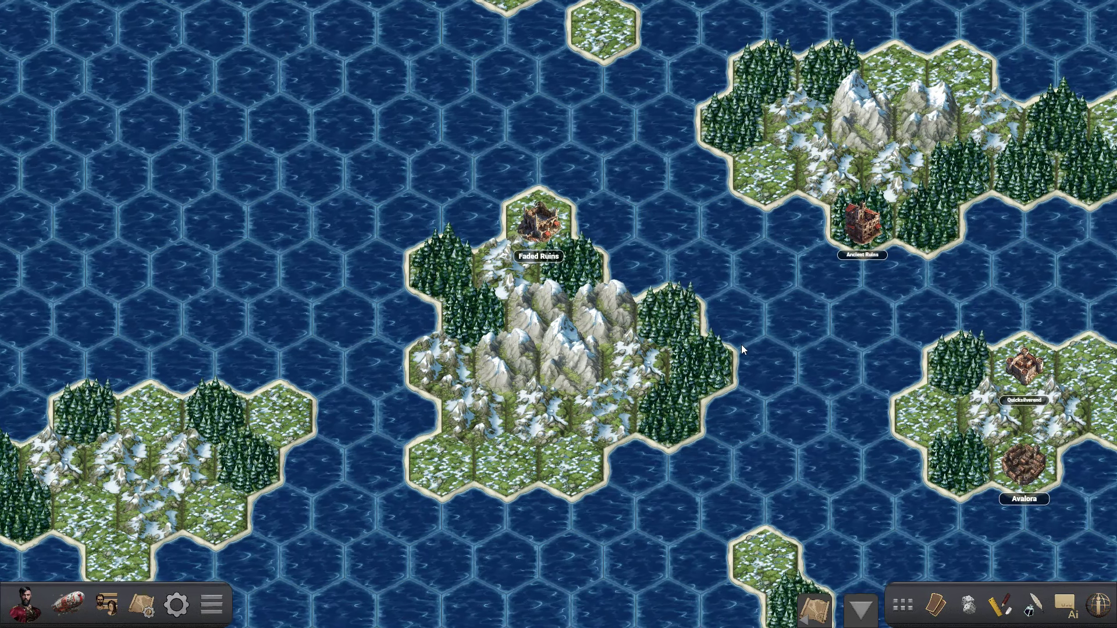
left_click_drag(741, 344, 718, 348)
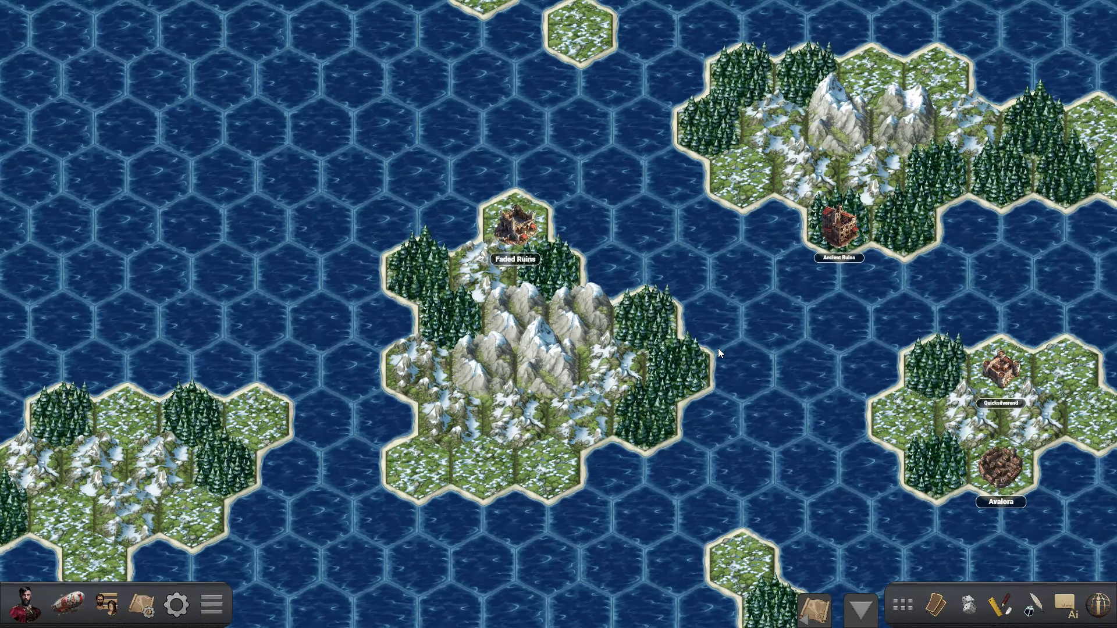
mouse_move(867, 274)
left_mouse_down()
mouse_move(780, 301)
mouse_move(699, 410)
left_mouse_up()
Move the Avalora marker onto the large northeastern island.
key("Right")
key("Up")
left_click_drag(940, 474, 739, 437)
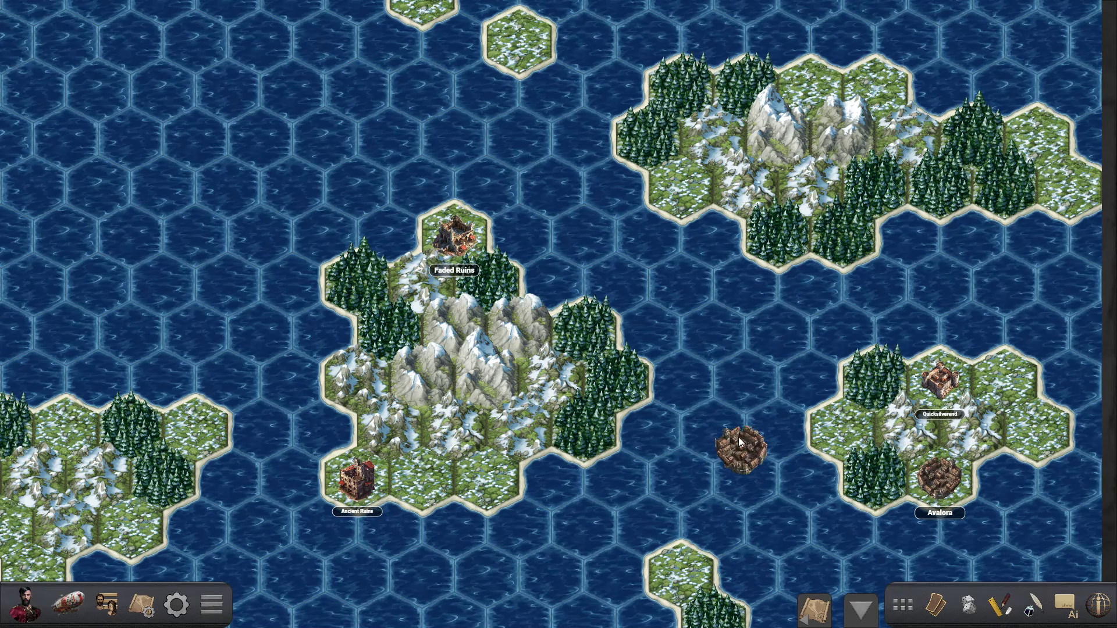
left_click_drag(672, 190, 673, 190)
key("Right")
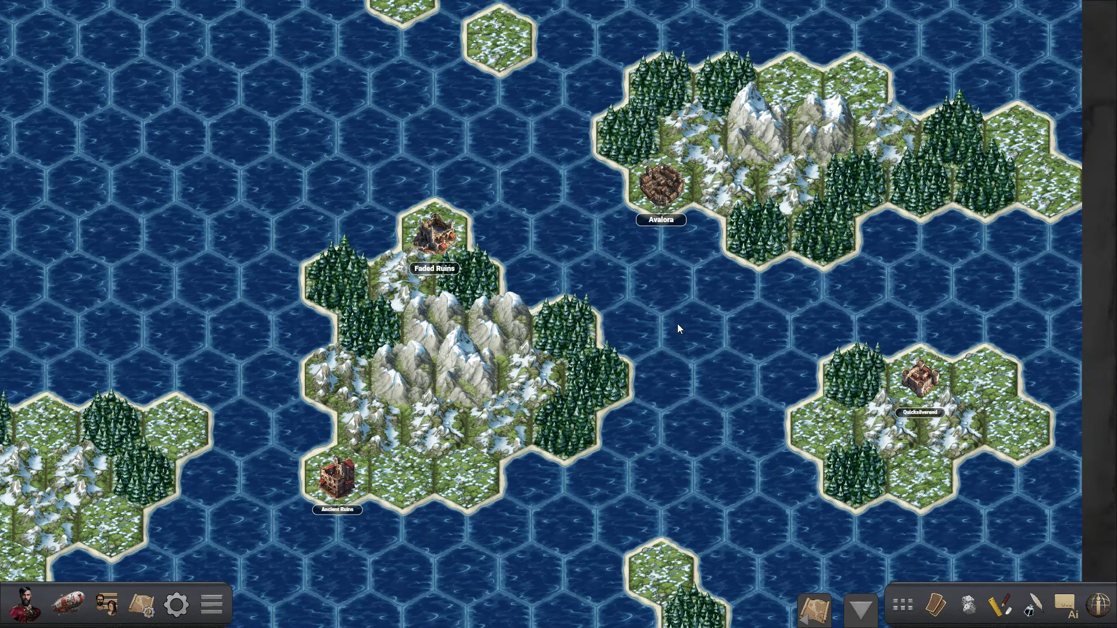
key("Left")
key("Down")
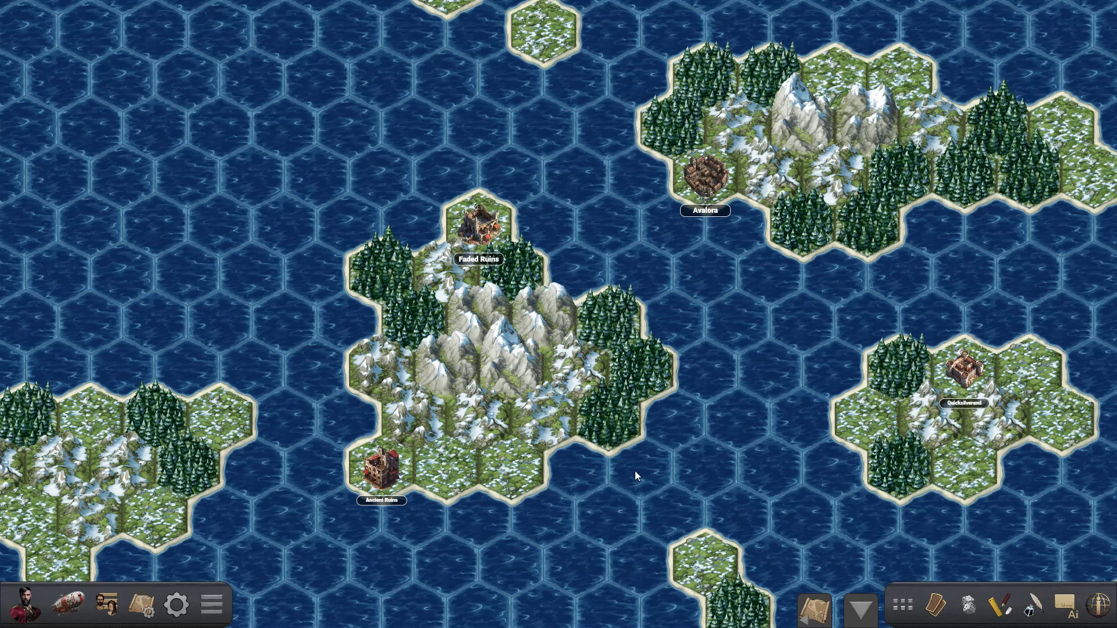
Use Hexmap Tools to paint one sea hex east of Faded Ruins with the magenta tile.
right_click(819, 326)
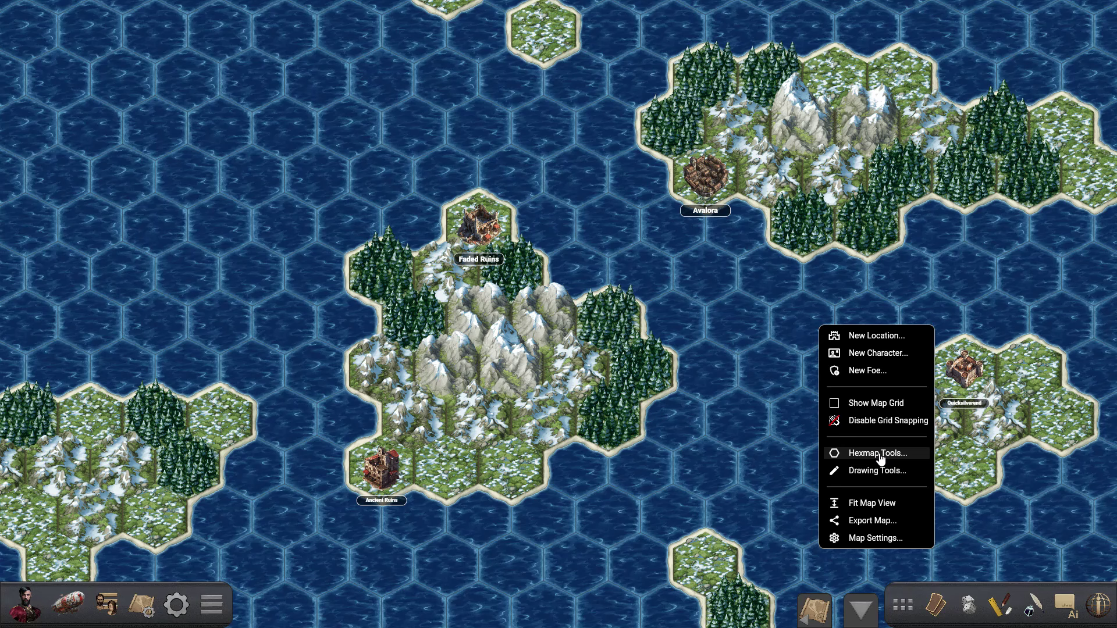
left_click(851, 454)
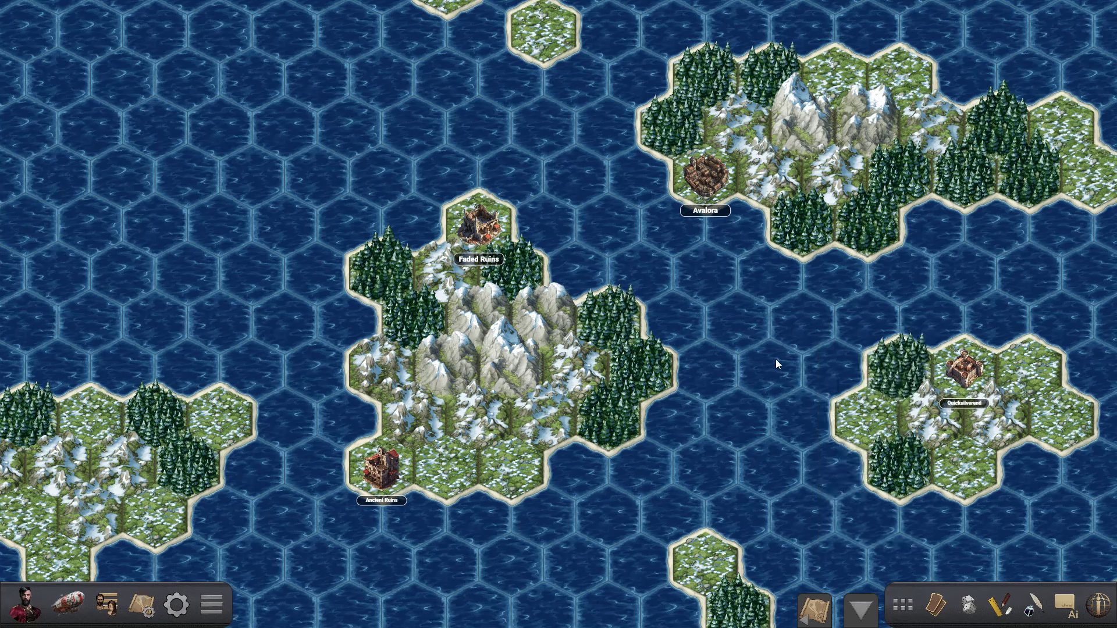
right_click(805, 323)
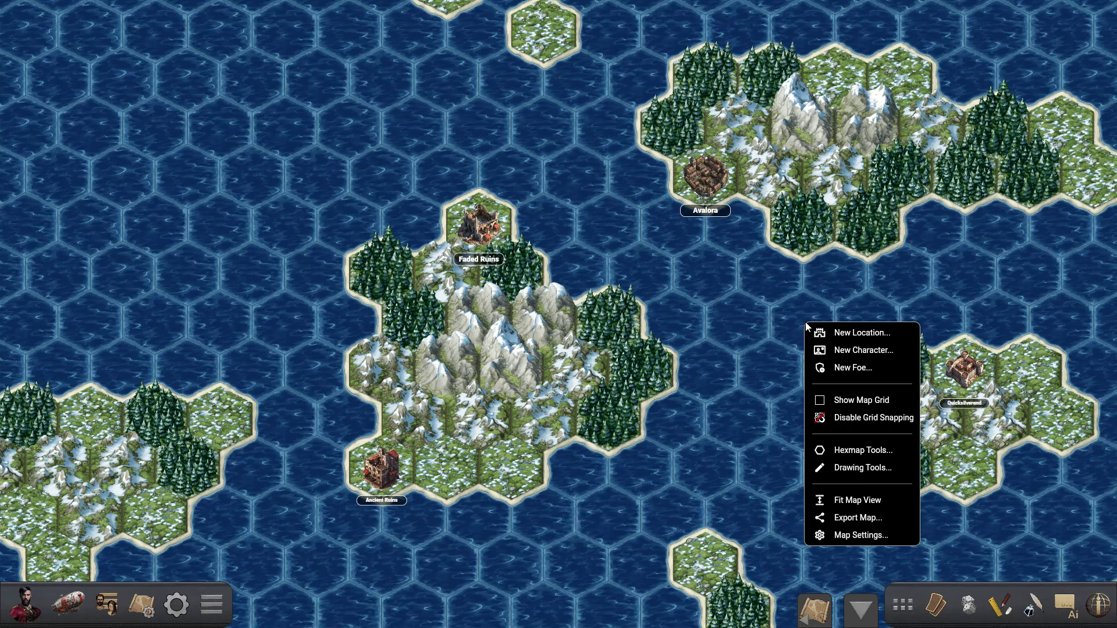
left_click(863, 450)
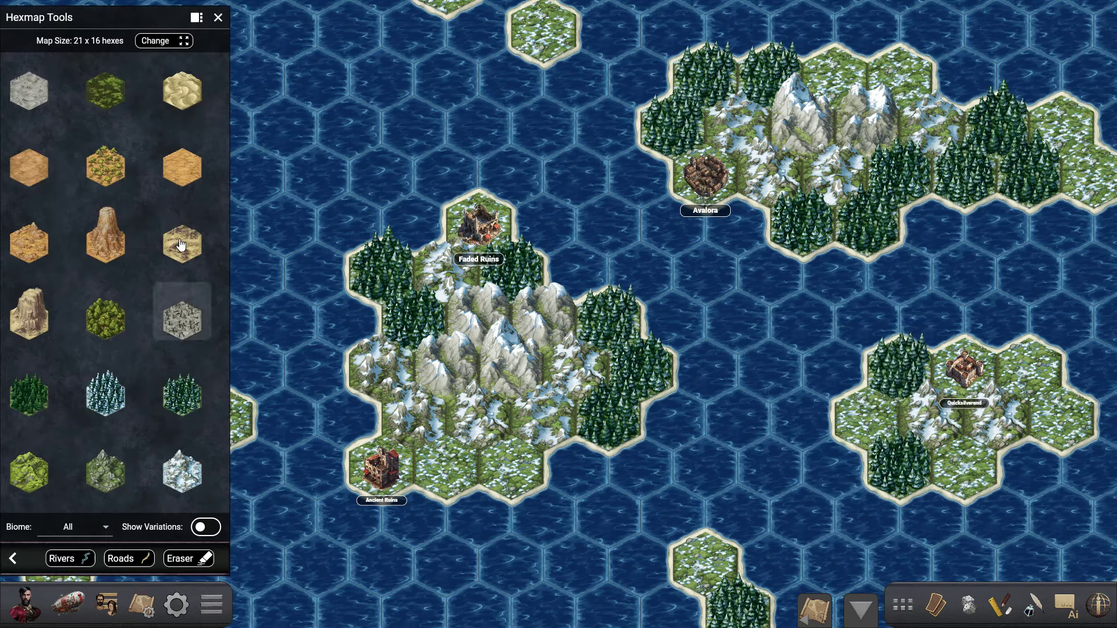
scroll(145, 251, "down", 8)
scroll(157, 378, "down", 5)
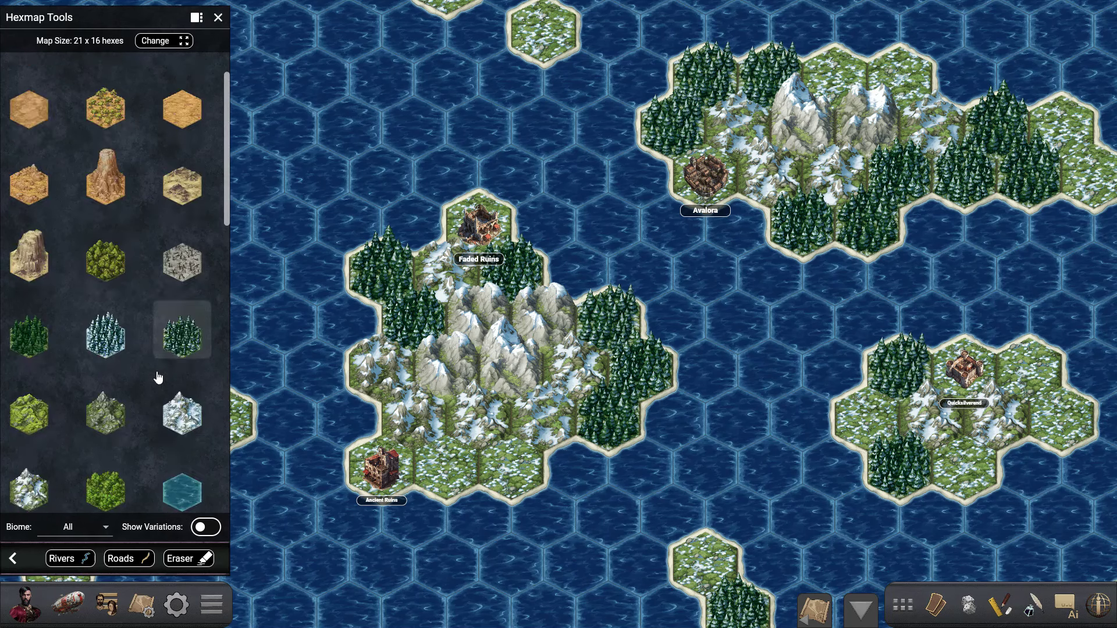
left_click(105, 157)
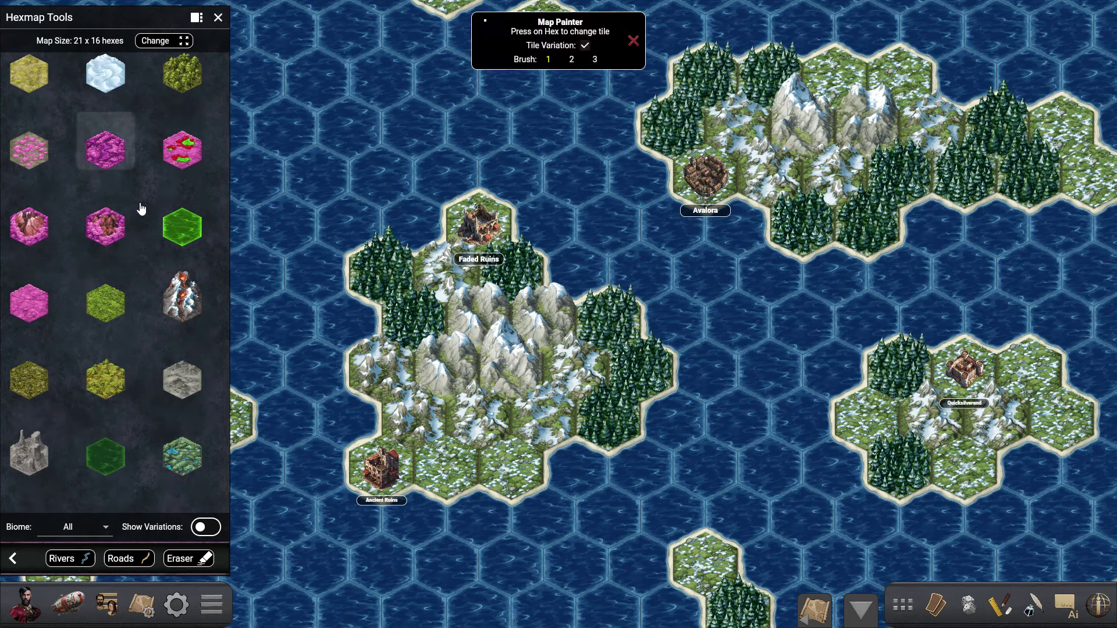
left_click(645, 280)
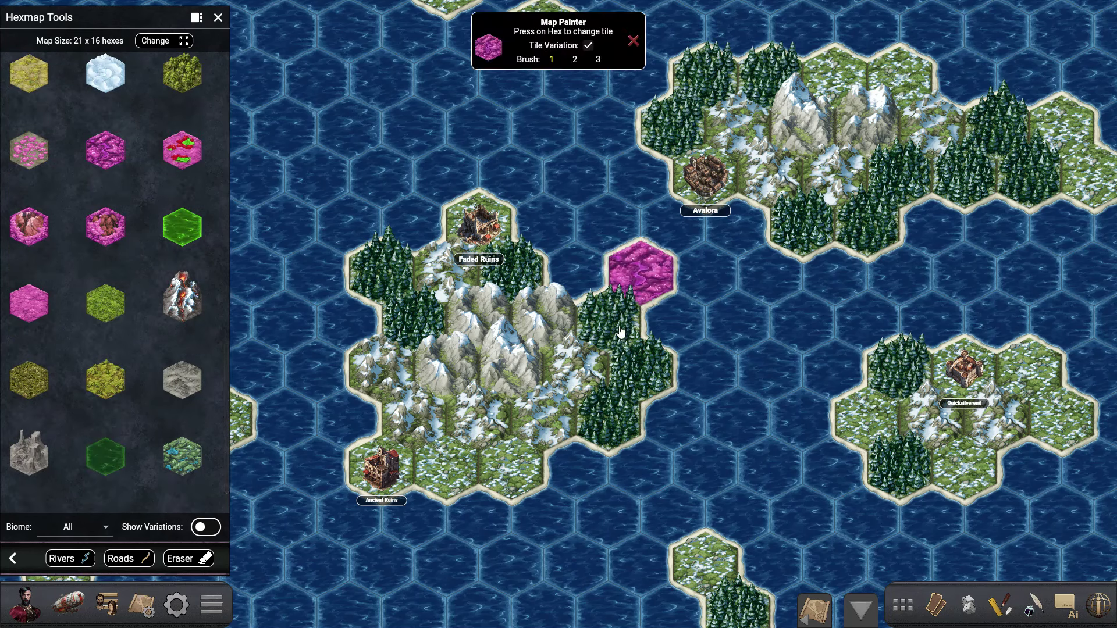
scroll(179, 391, "up", 10)
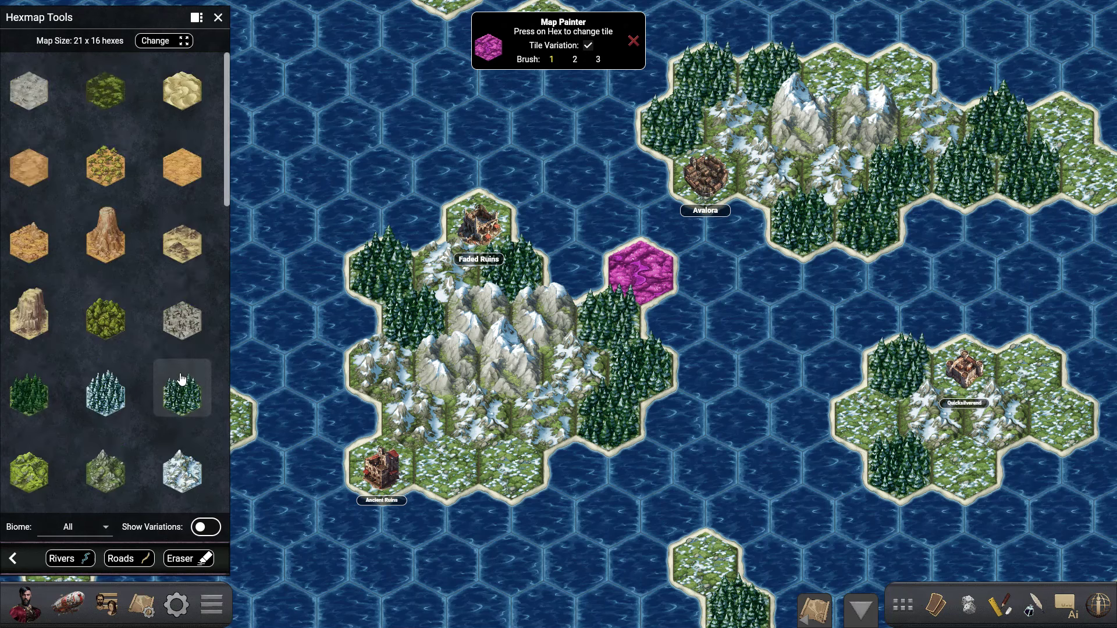
left_click(106, 530)
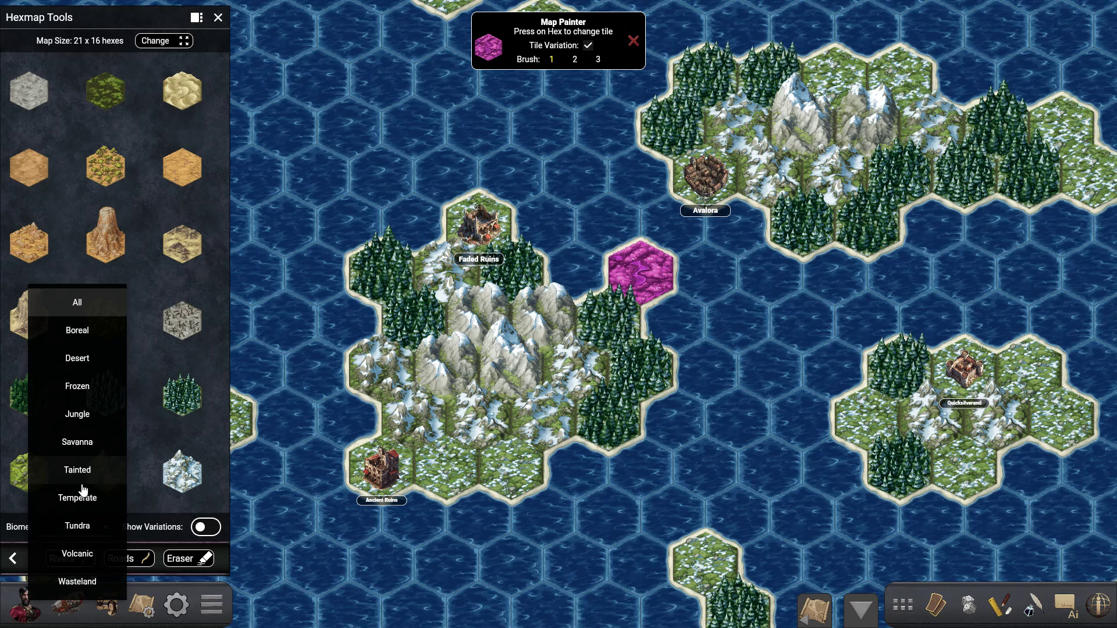
With the Tundra biome, paint grassland between the islands using brush sizes 1 and 2.
left_click(79, 529)
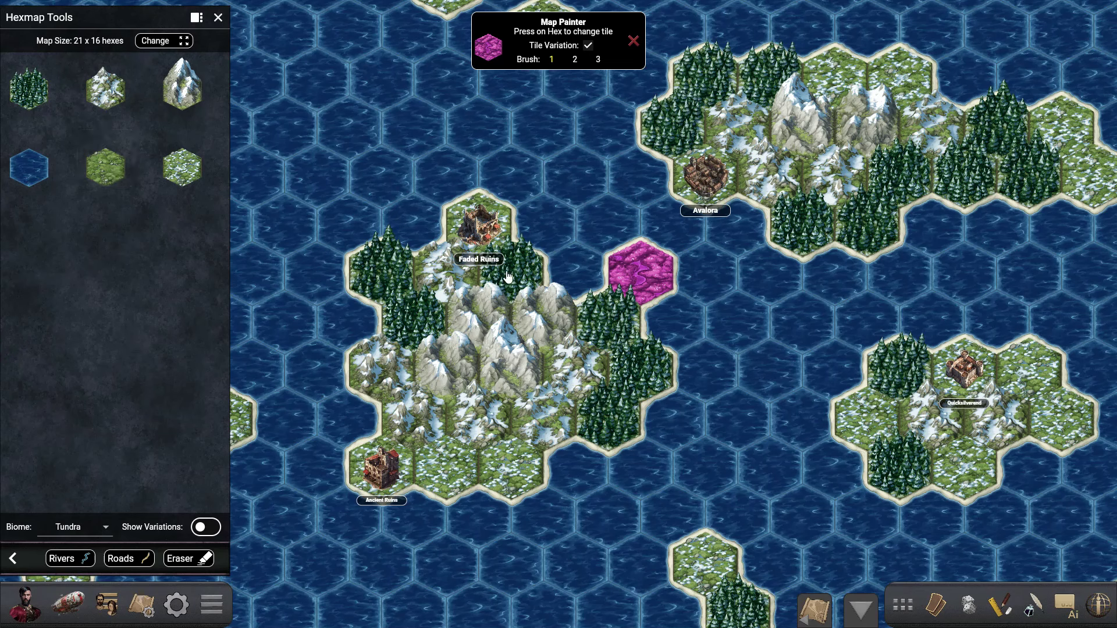
left_click(706, 281)
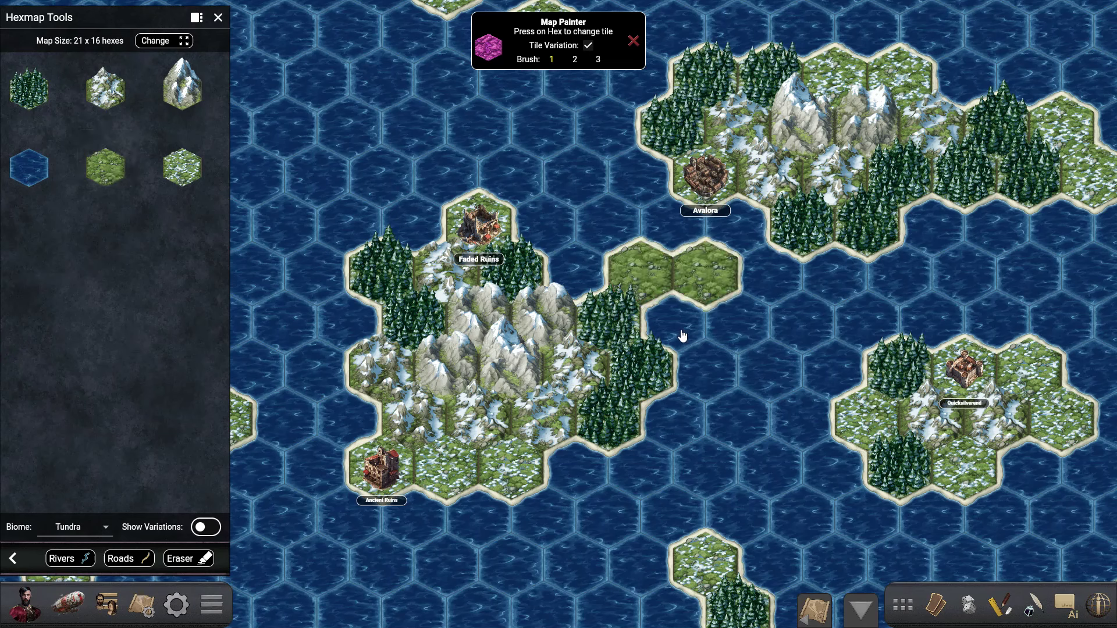
left_click(674, 361)
left_click(575, 60)
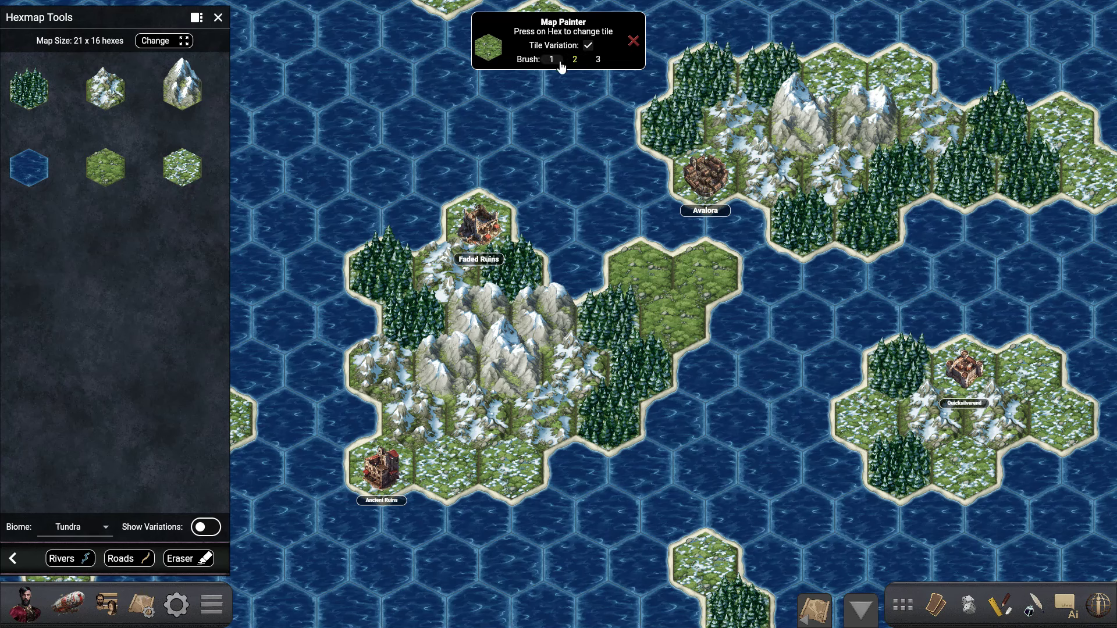
left_click(608, 232)
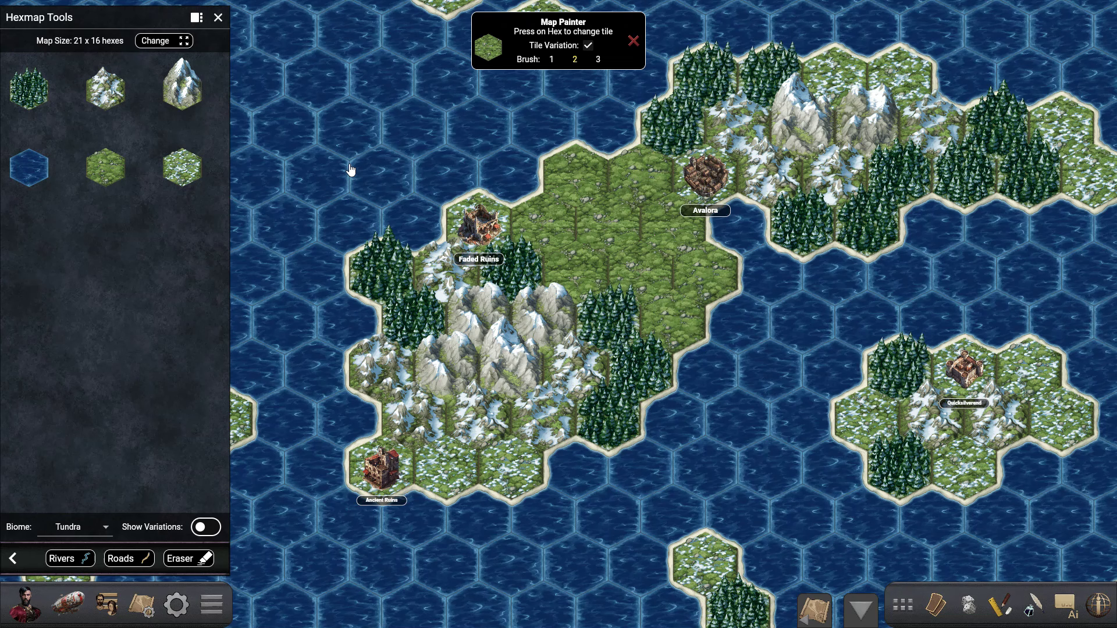
Add three forest hexes, a snowy hex beside Avalora and a snowy mountain.
left_click(551, 58)
left_click(556, 226)
left_click(581, 180)
left_click(583, 280)
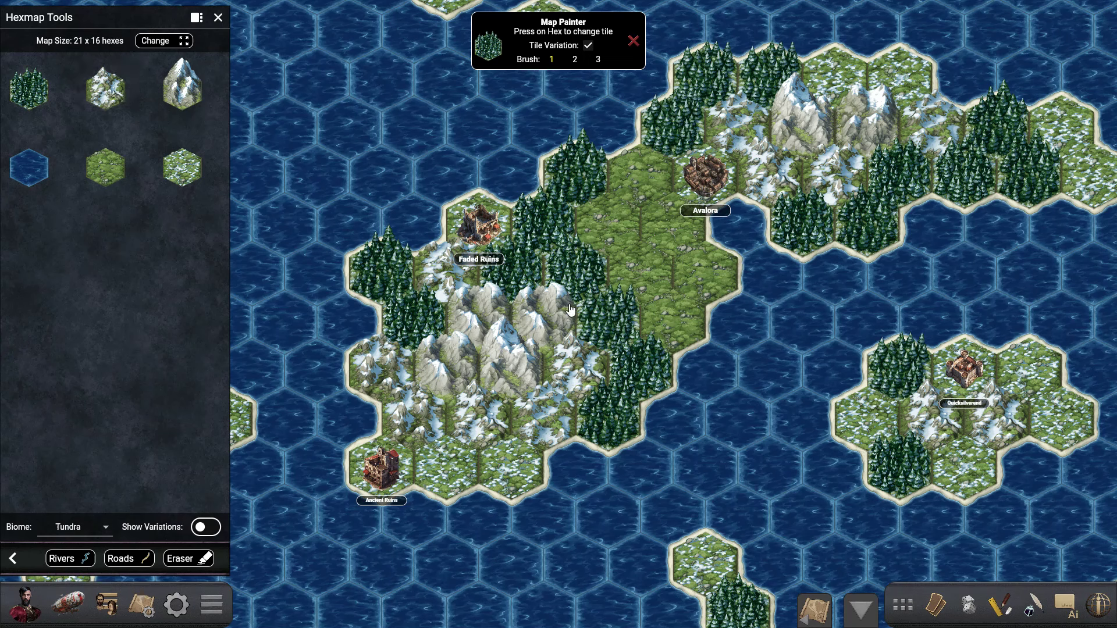
left_click(640, 172)
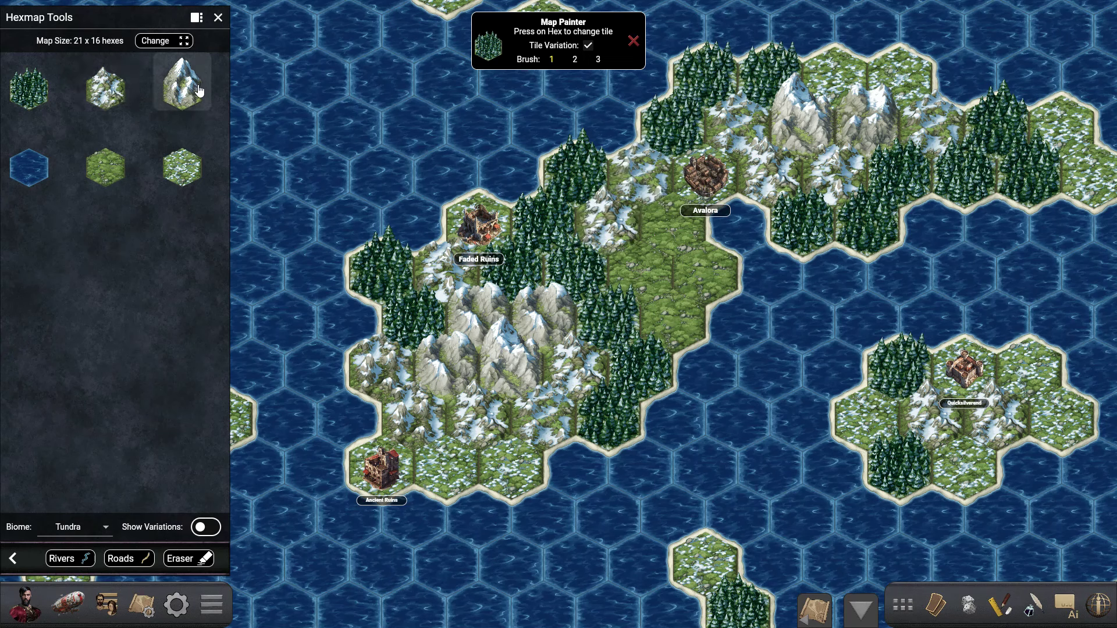
left_click(633, 277)
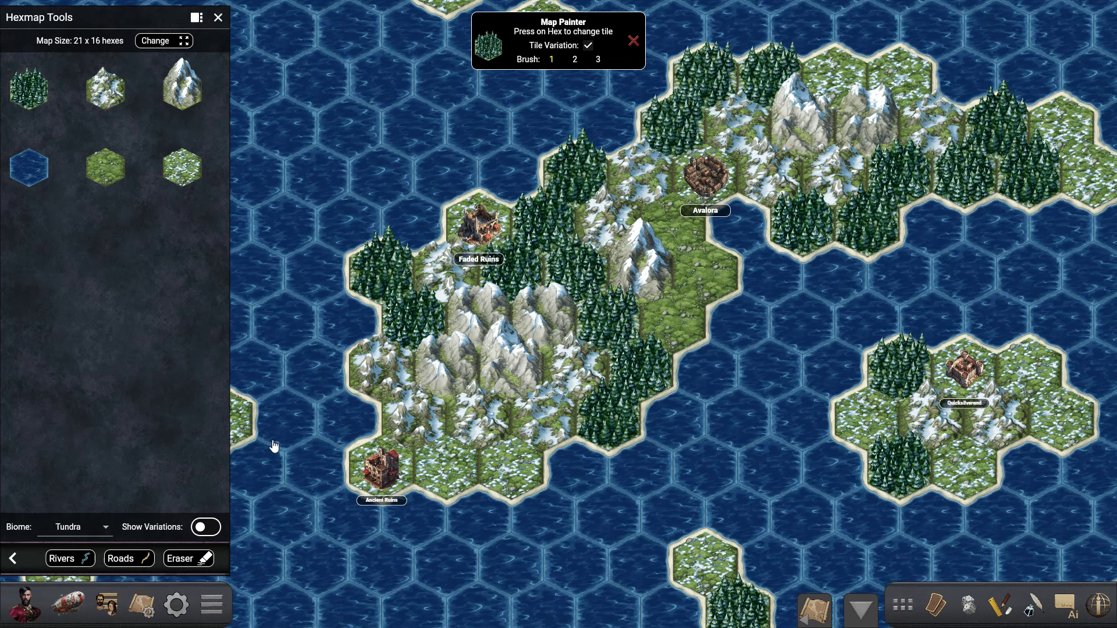
left_click(632, 40)
Move Ancient Ruins east onto the forest hex below Avalora.
key("Right")
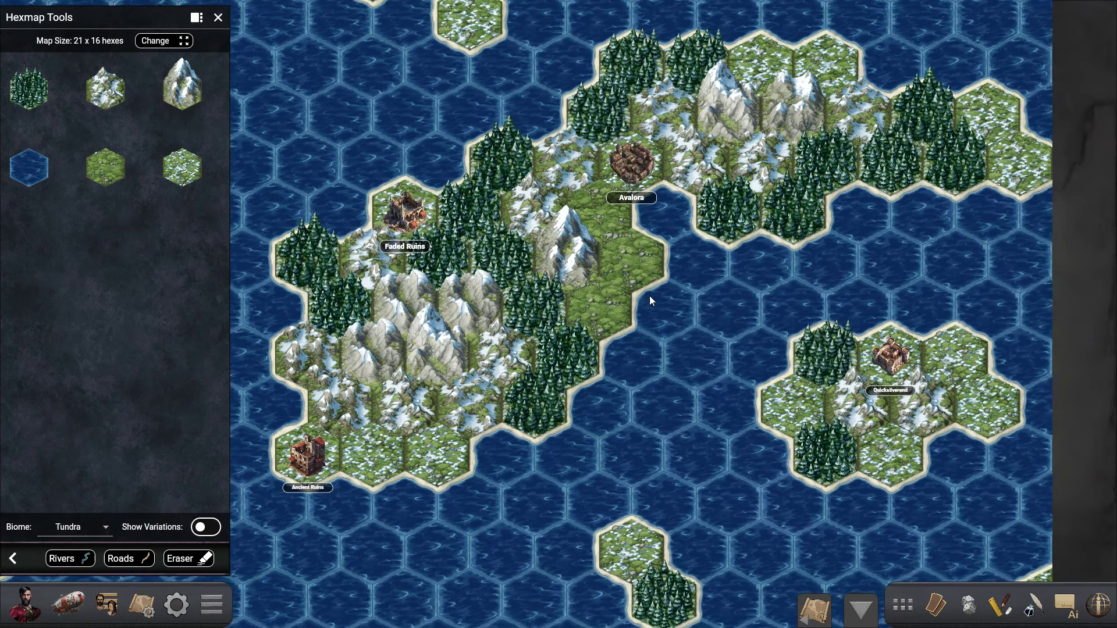
key("Down")
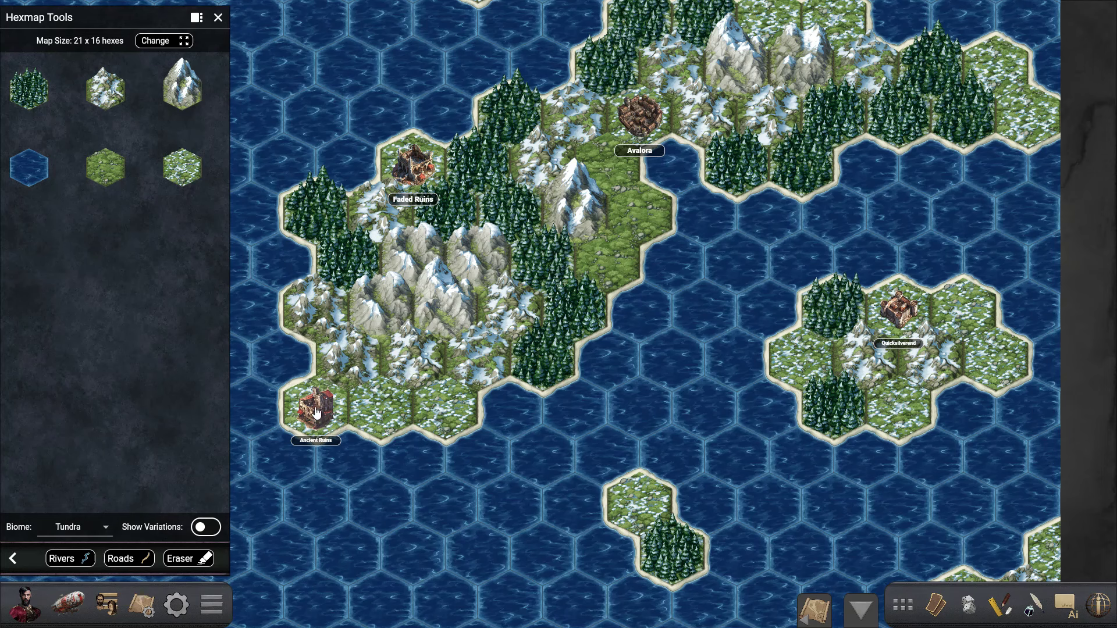
left_click_drag(316, 413, 547, 362)
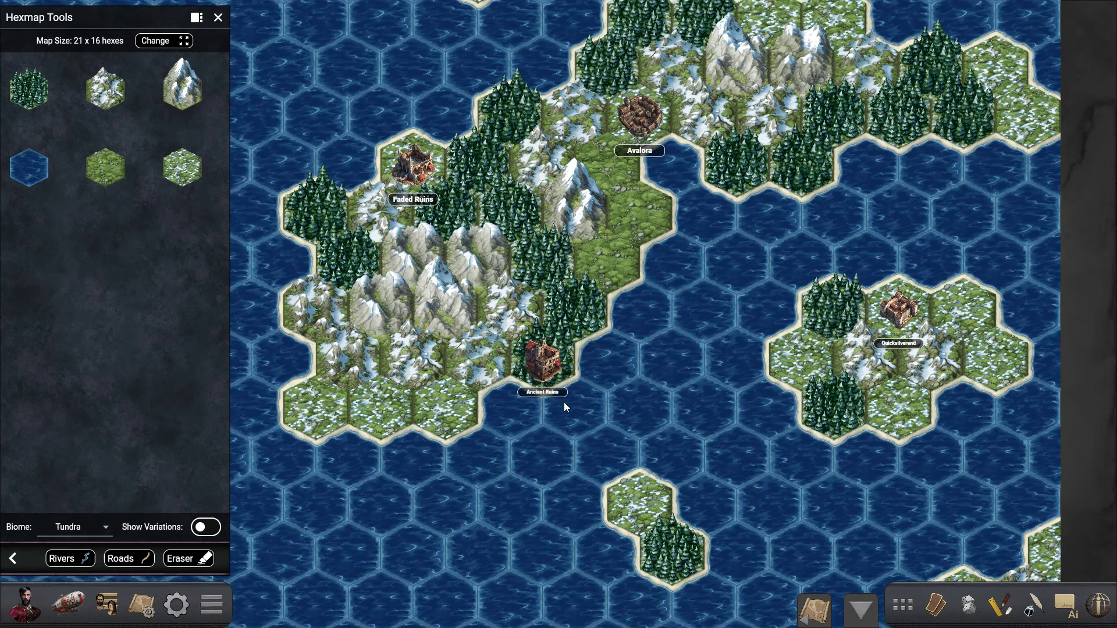
Repaint Ancient Ruins' hex and its neighbours as snowy tundra with varied tiles.
left_click(172, 170)
left_click(573, 325)
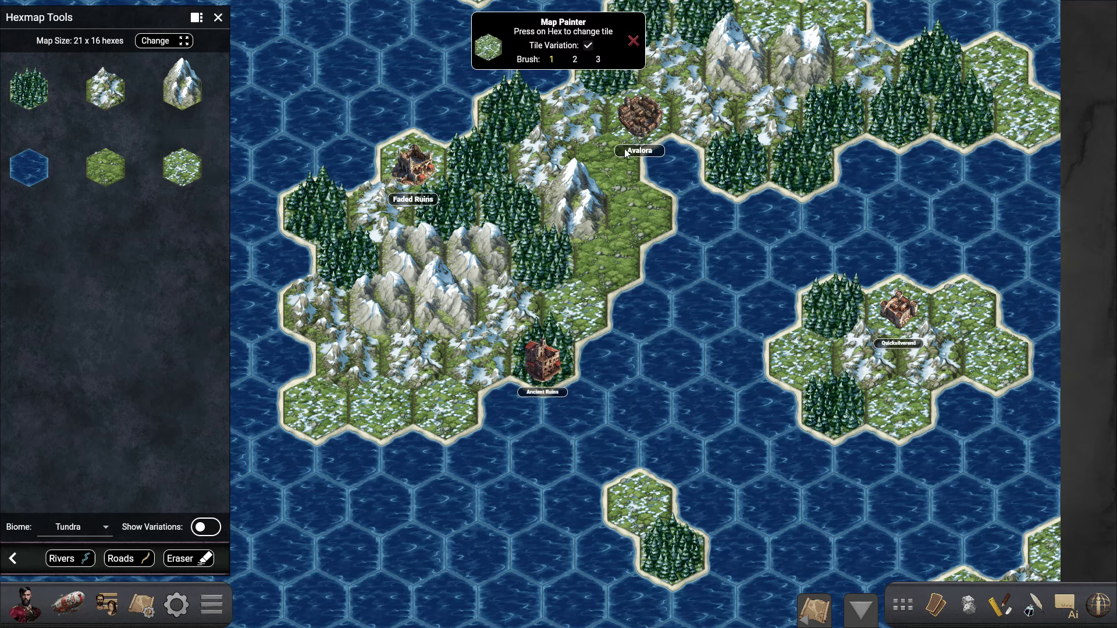
left_click(554, 332)
left_click(563, 349)
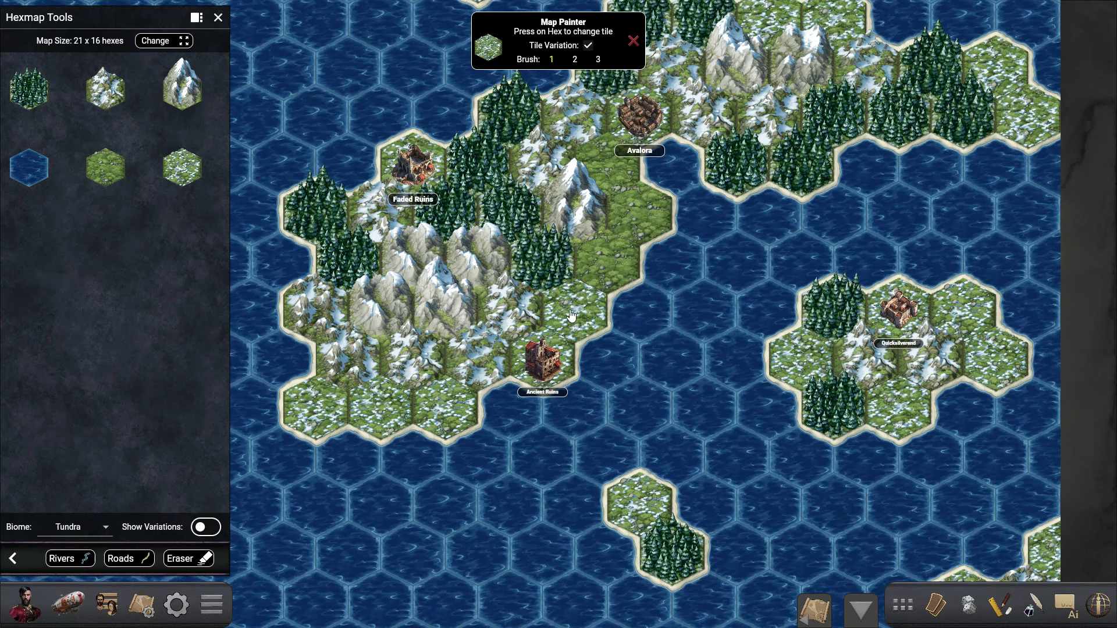
left_click(586, 325)
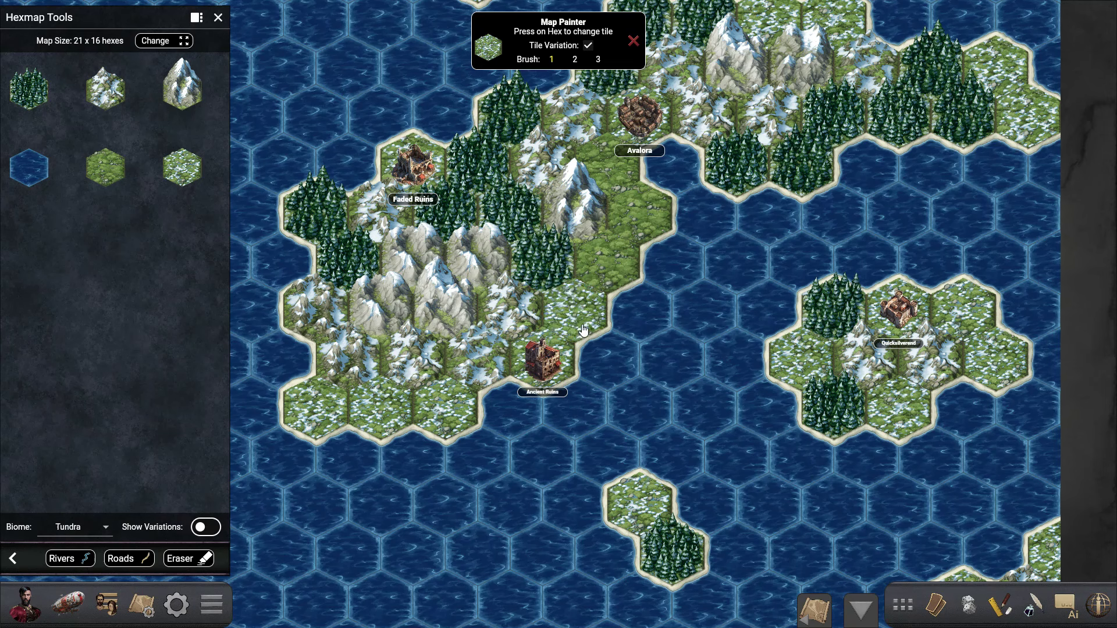
left_click(581, 329)
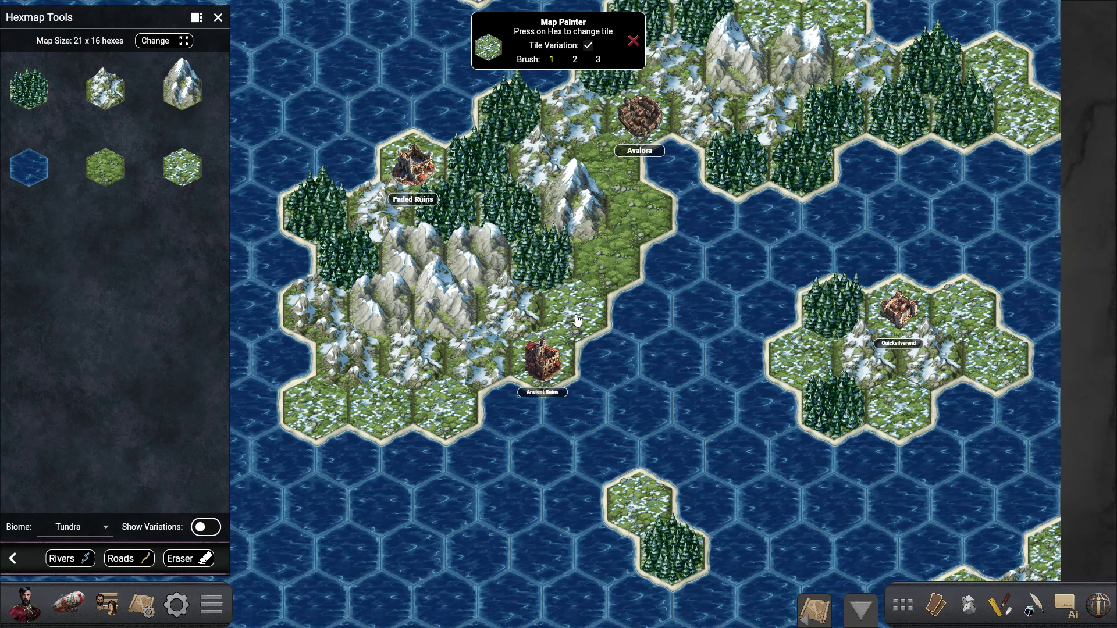
left_click(213, 531)
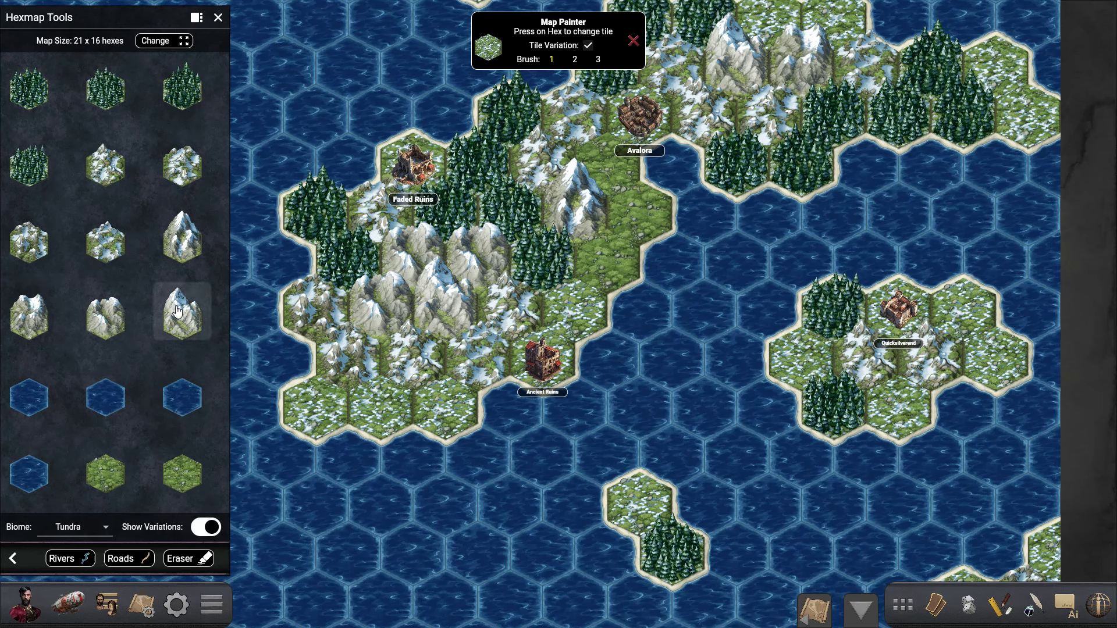
left_click(206, 527)
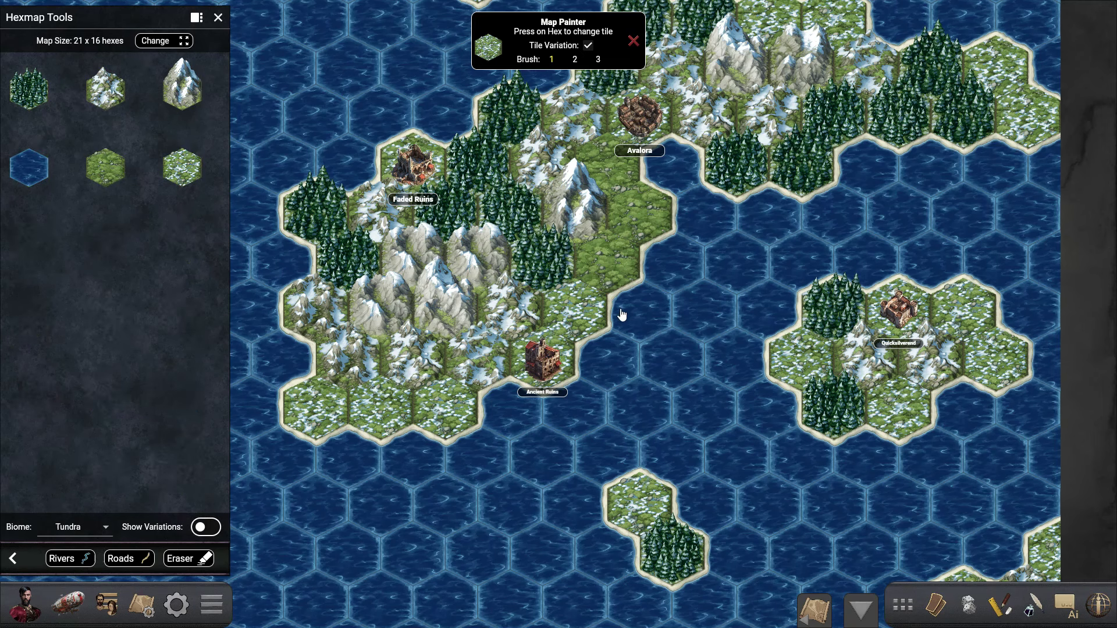
left_click_drag(622, 314, 623, 361)
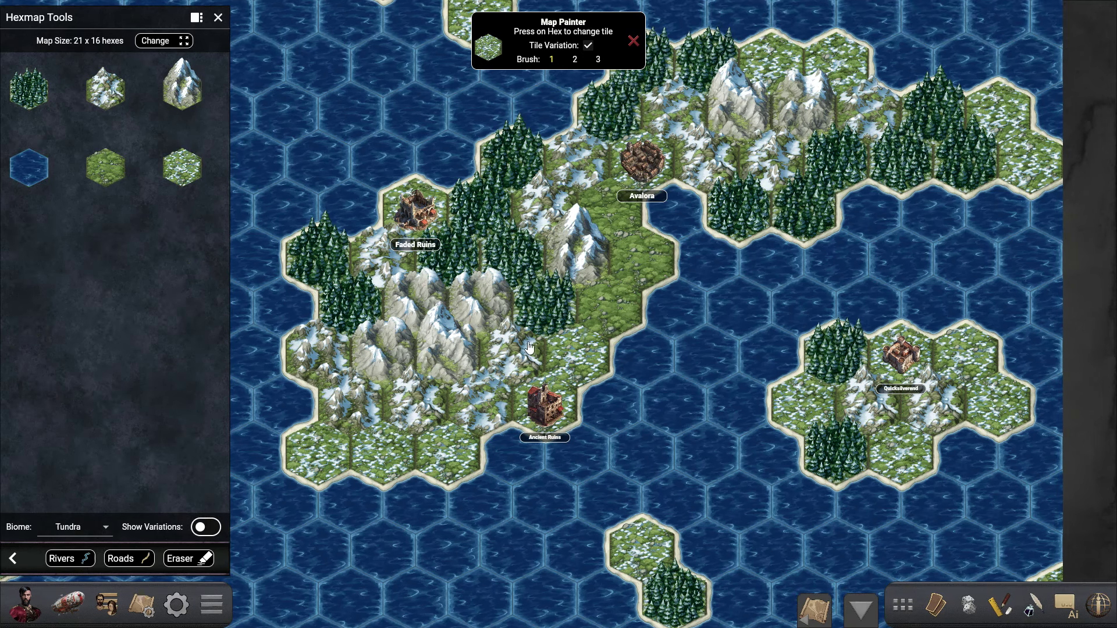
left_click(632, 39)
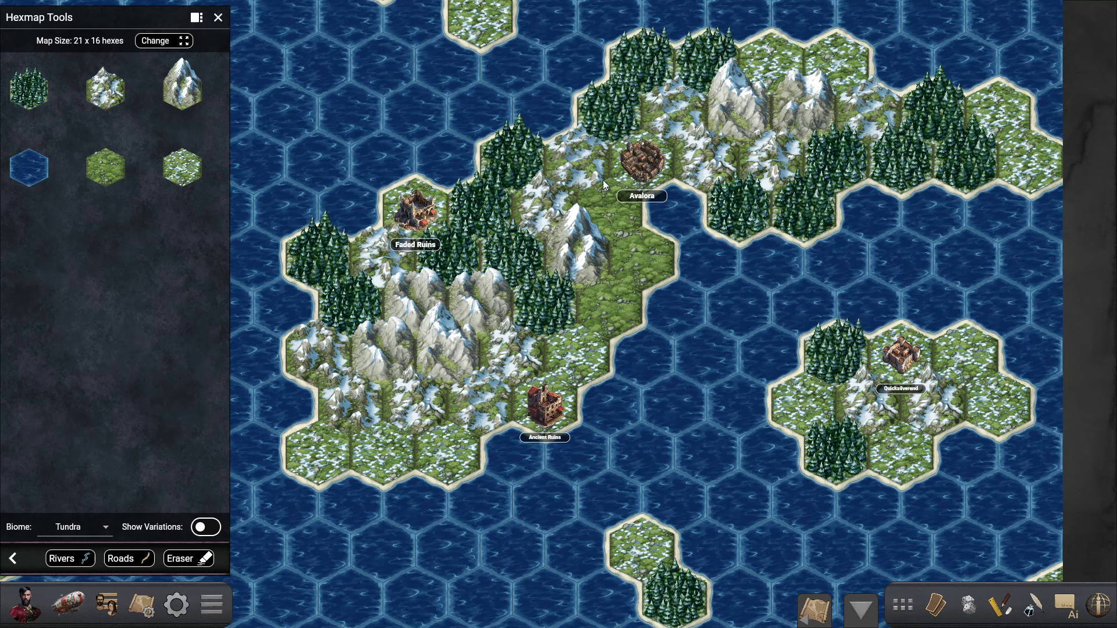
Draw a dirt road from Ancient Ruins northeast into Avalora.
left_click(126, 564)
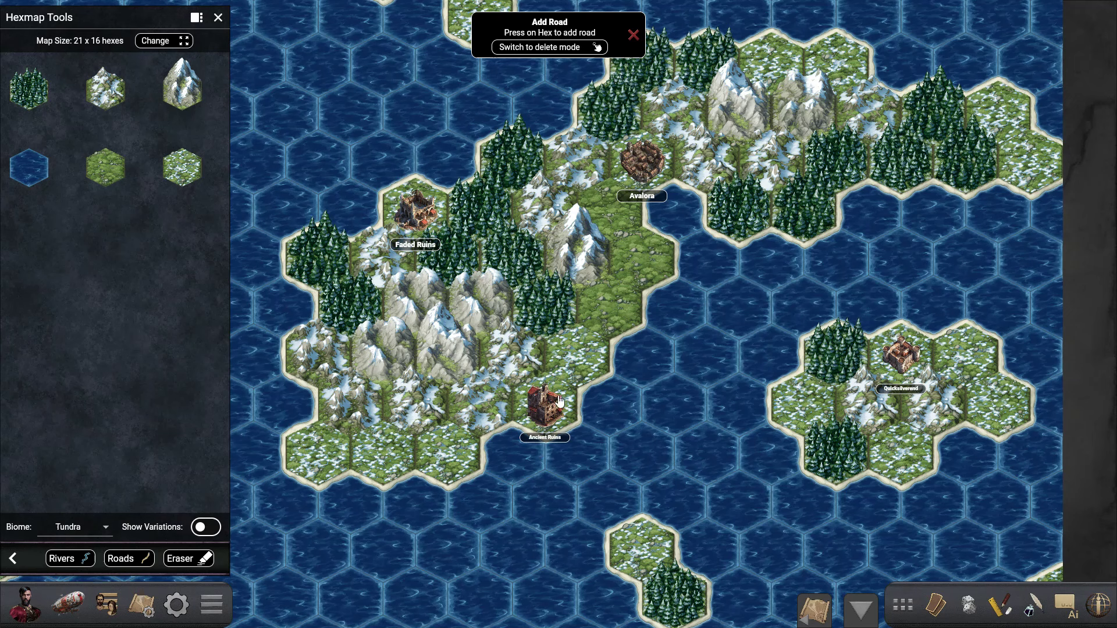
left_click(603, 332)
left_click(646, 259)
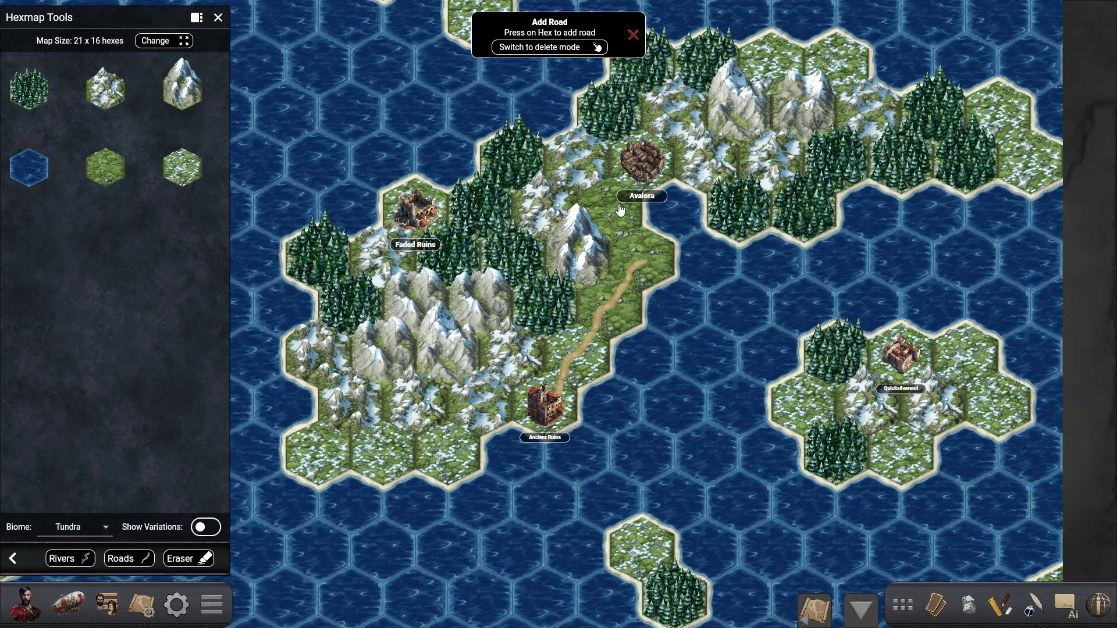
left_click(621, 210)
Draw a river from the western snowy mountain down to the coast.
left_click(65, 560)
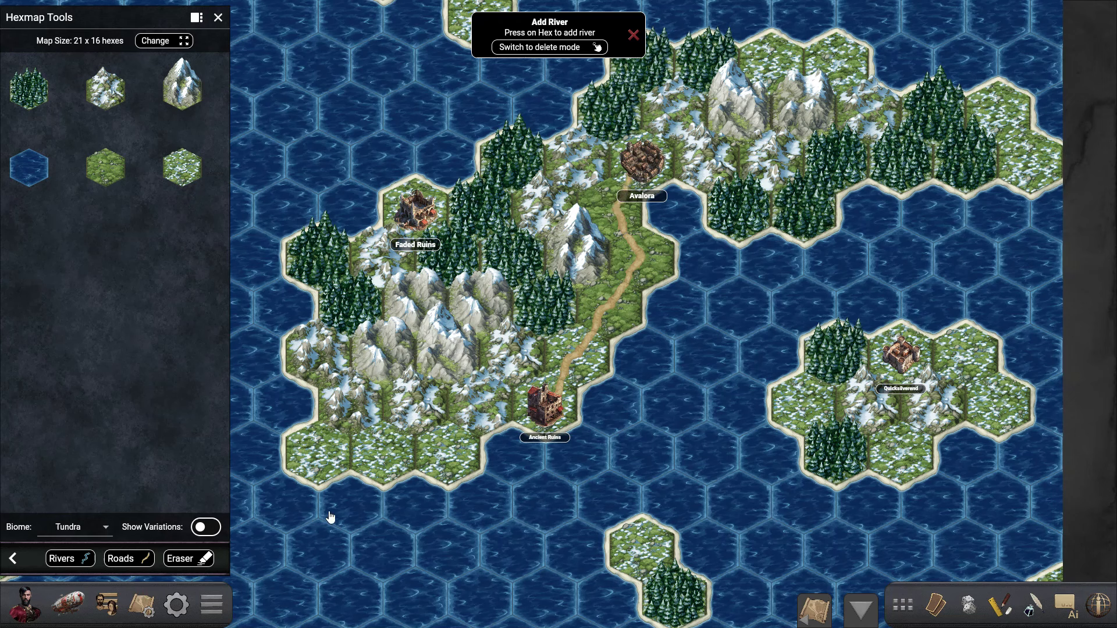
left_click(391, 362)
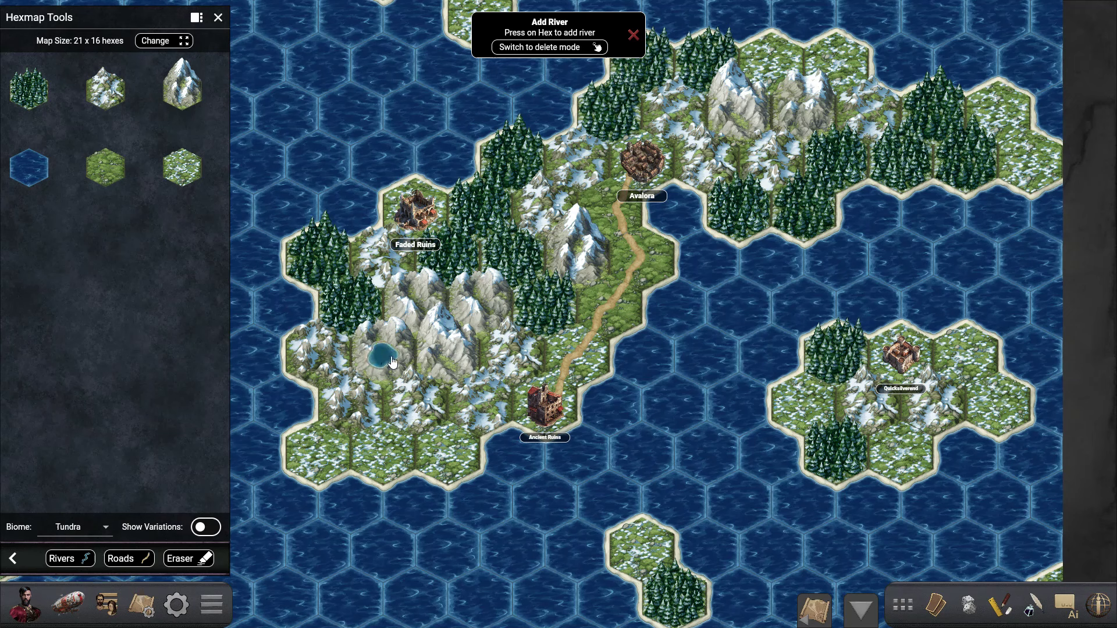
left_click(416, 412)
left_click(445, 454)
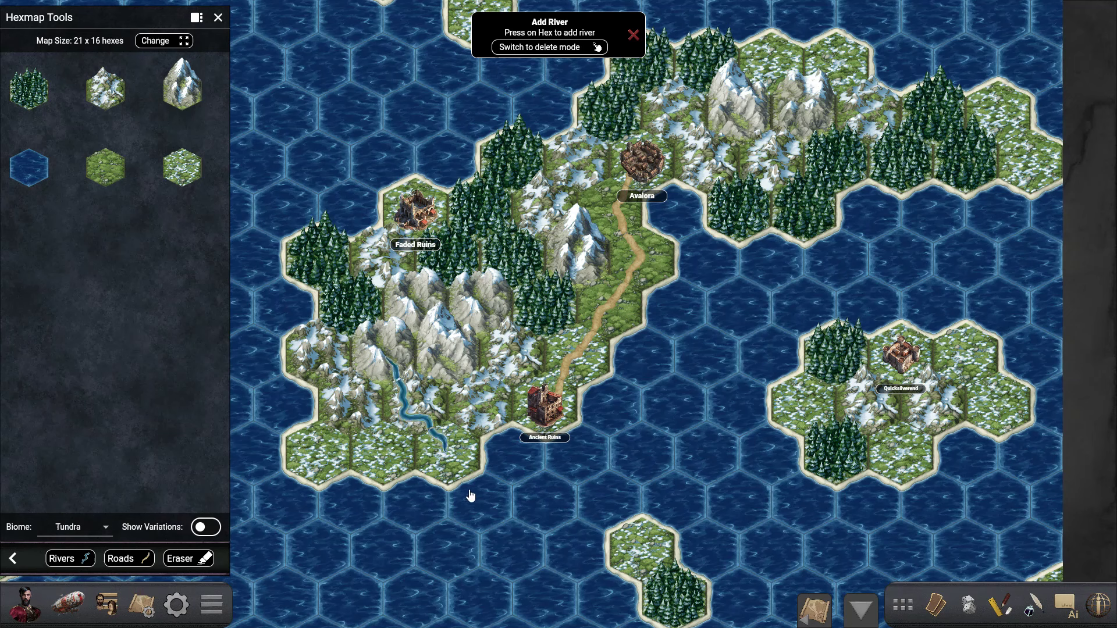
left_click(471, 502)
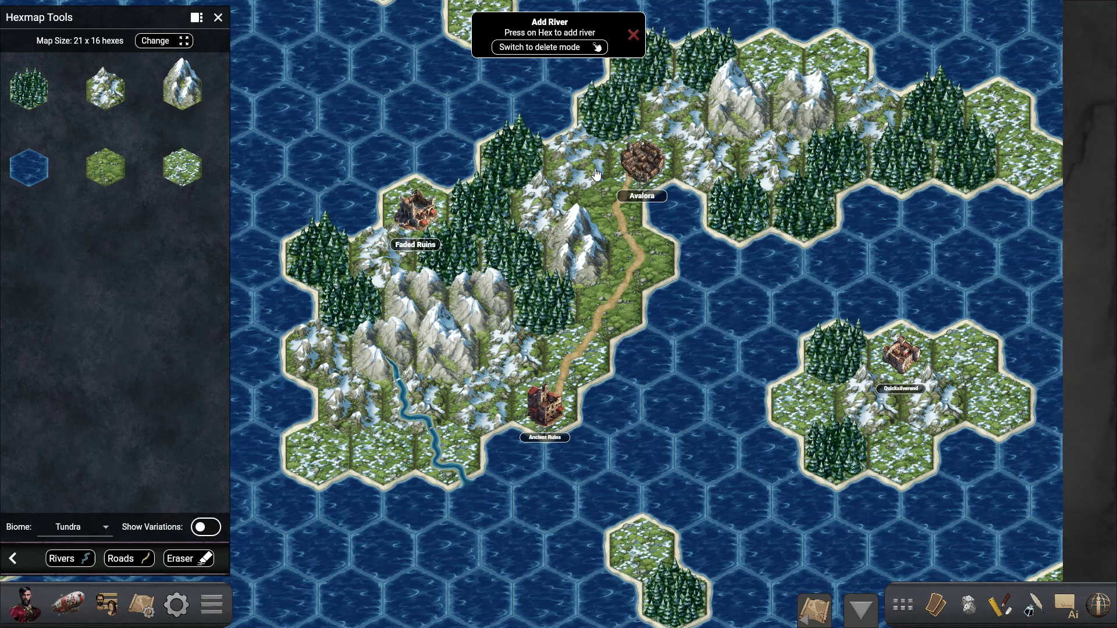
left_click(633, 34)
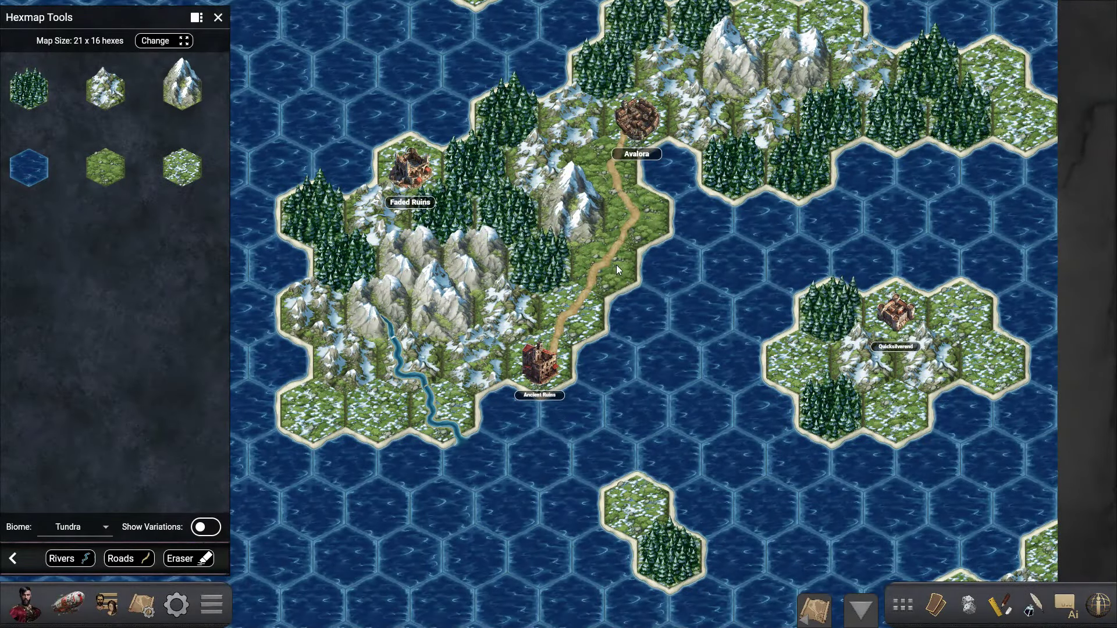
Export the Northern Seas hex map as an image after previewing it with the Locations layer toggled.
left_click_drag(616, 264, 707, 274)
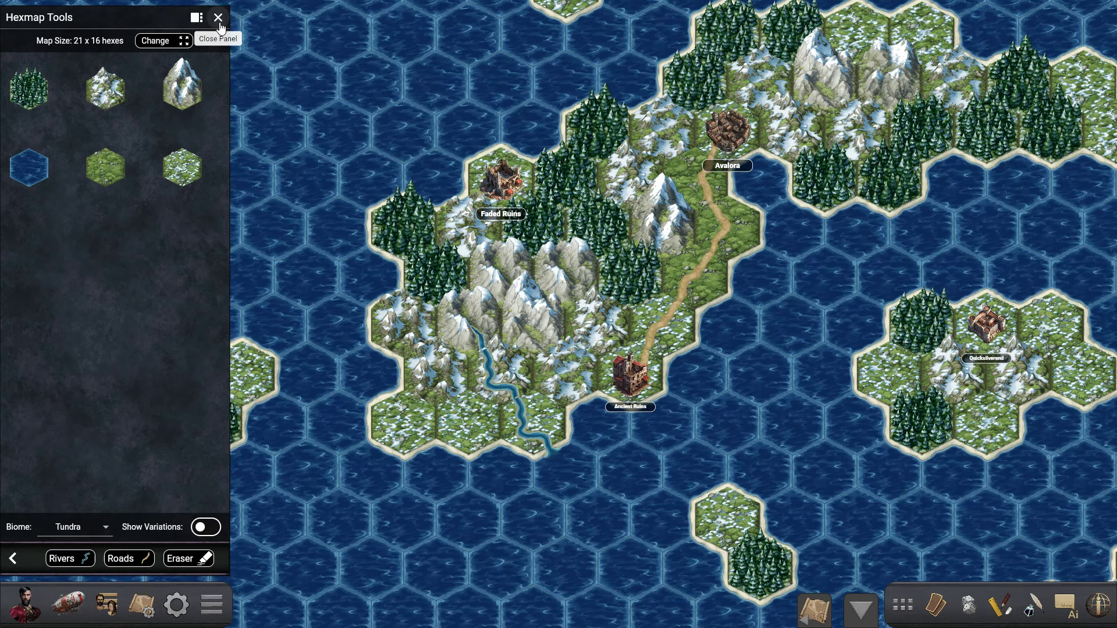
left_click(218, 18)
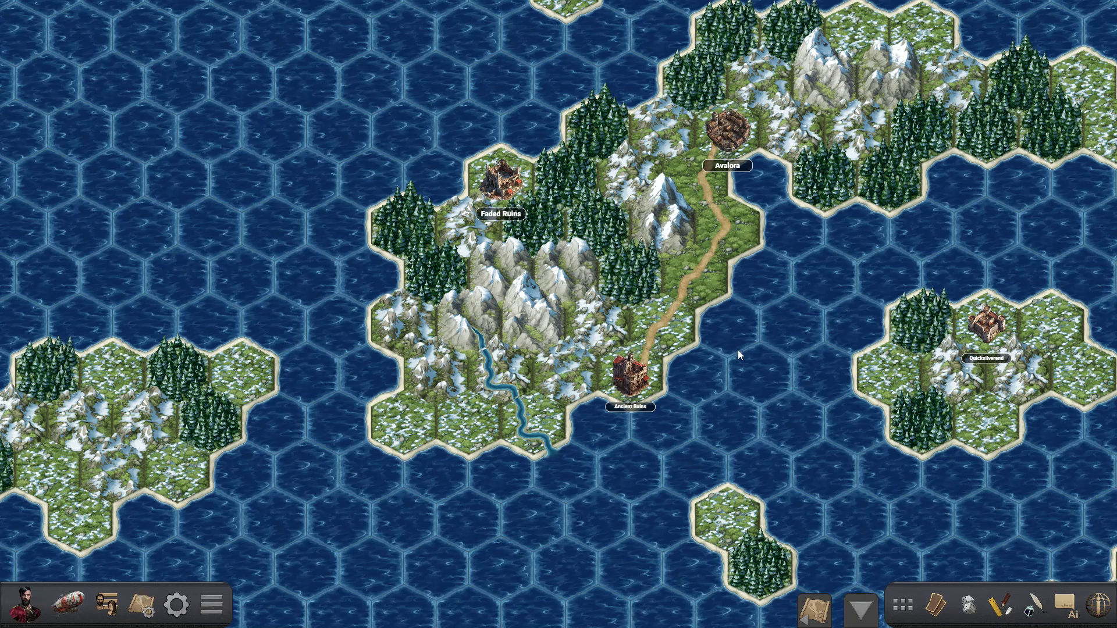
right_click(739, 309)
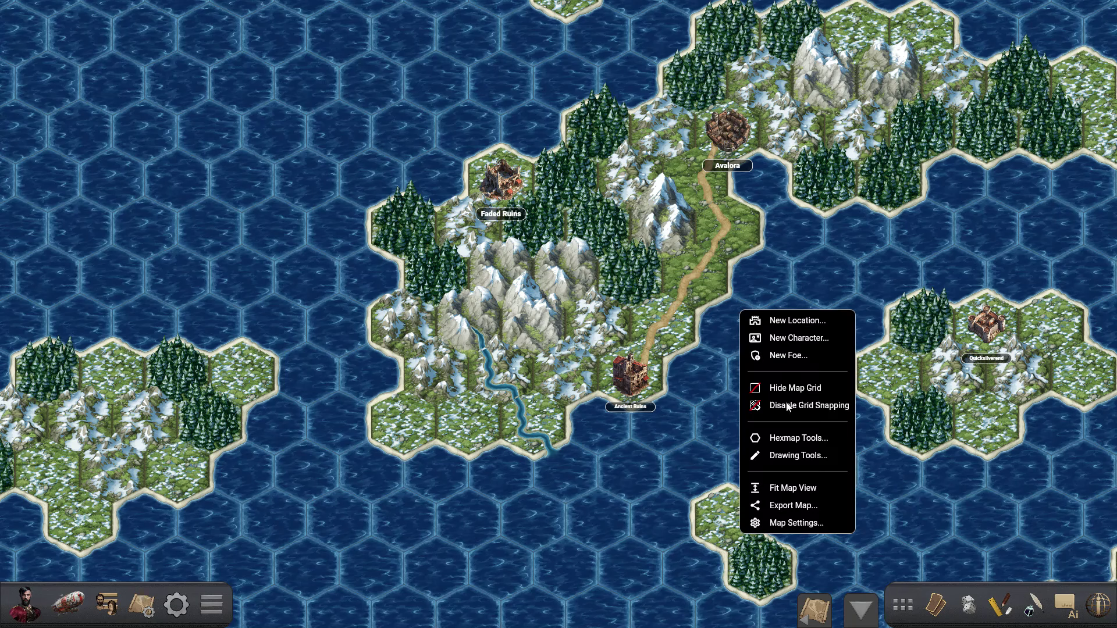
left_click(790, 506)
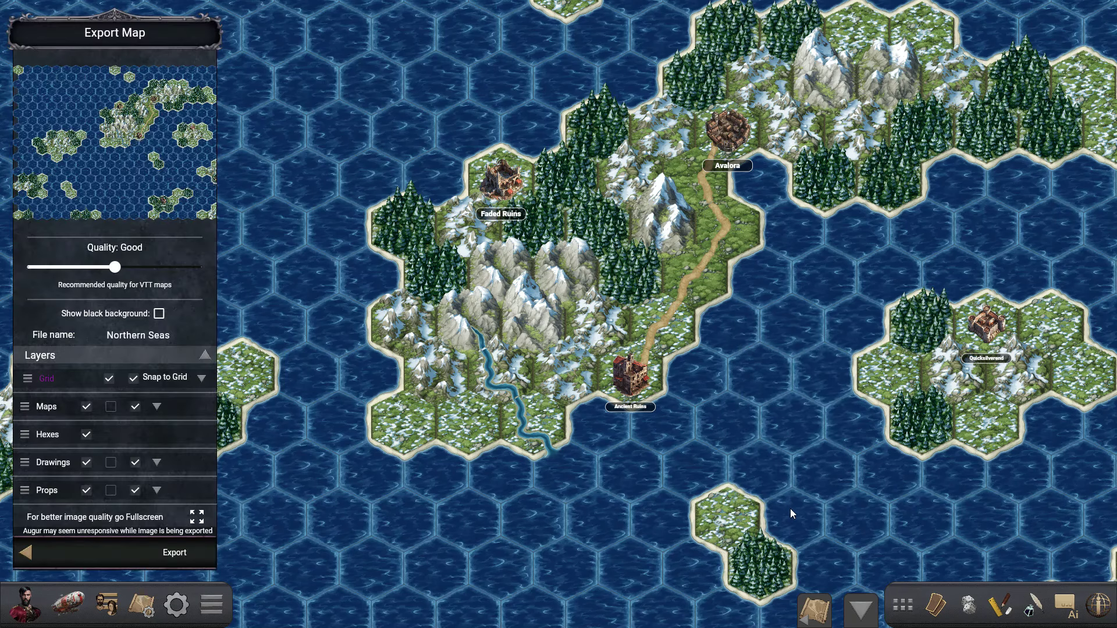
scroll(144, 417, "down", 2)
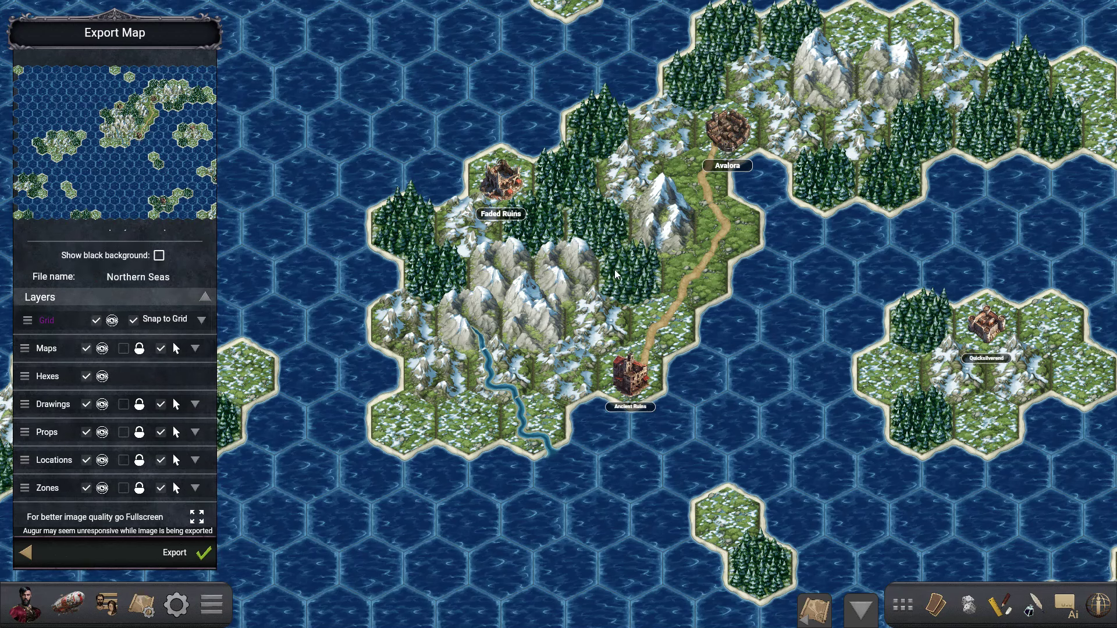
left_click(87, 460)
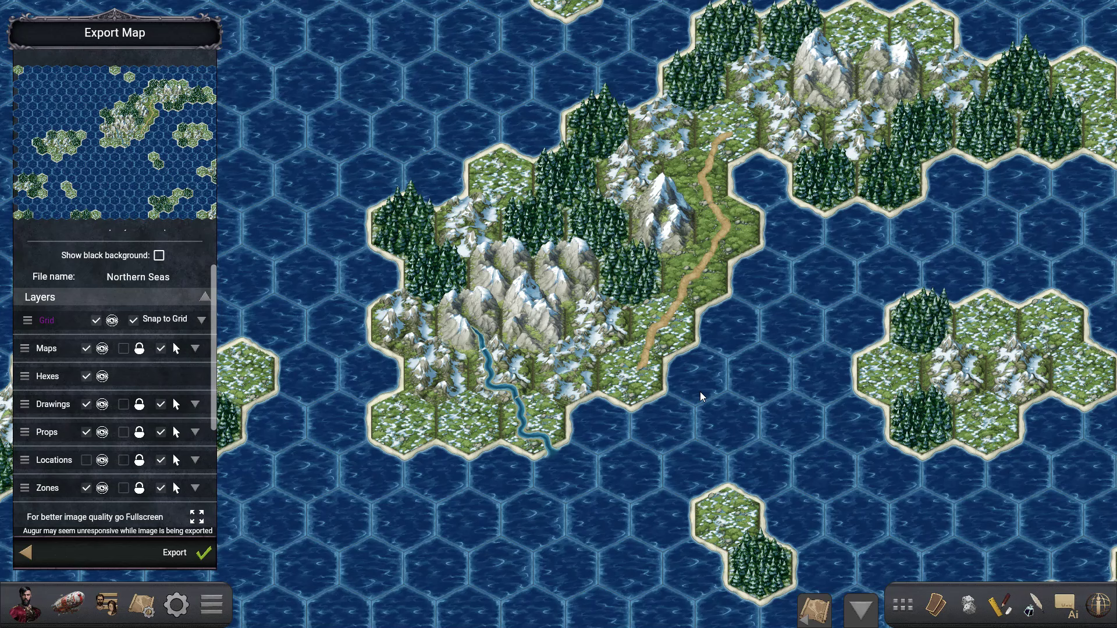
left_click(86, 460)
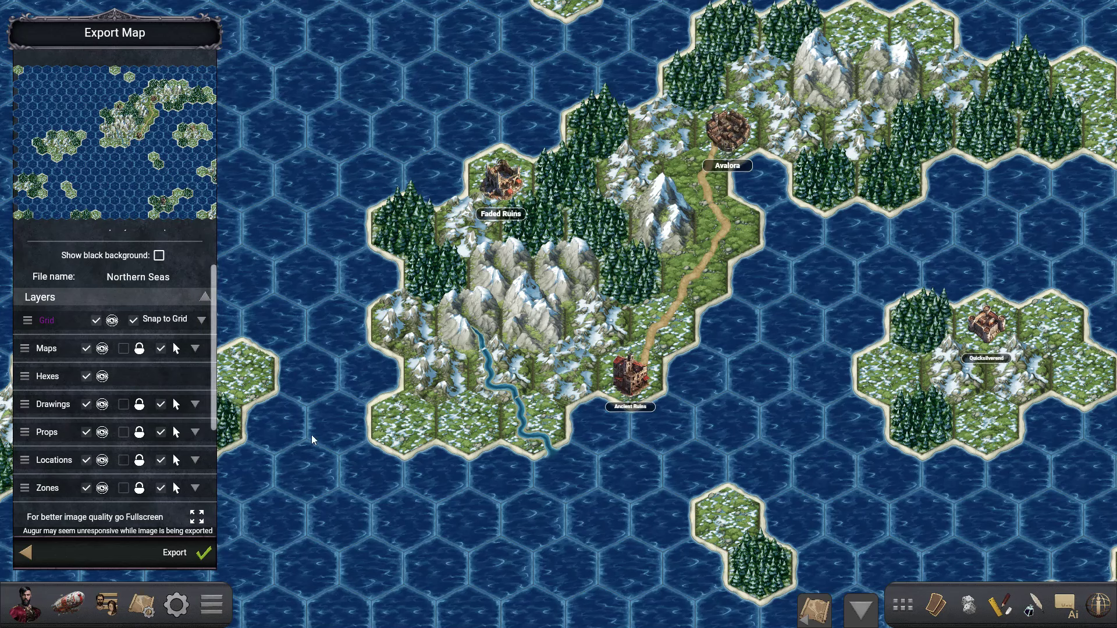
scroll(173, 407, "up", 2)
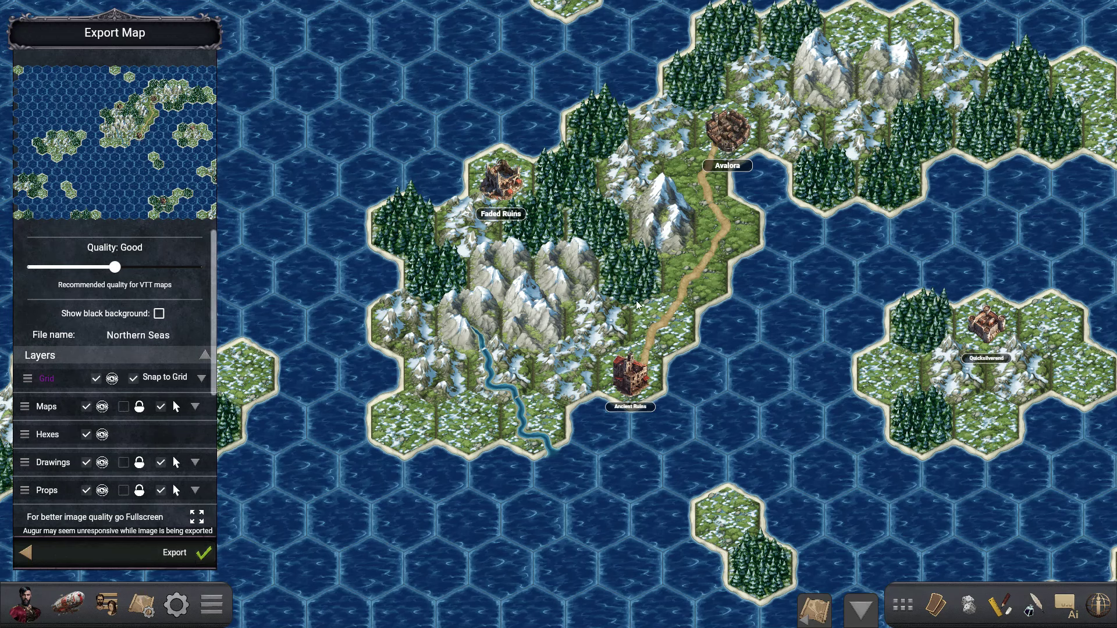
left_click(202, 557)
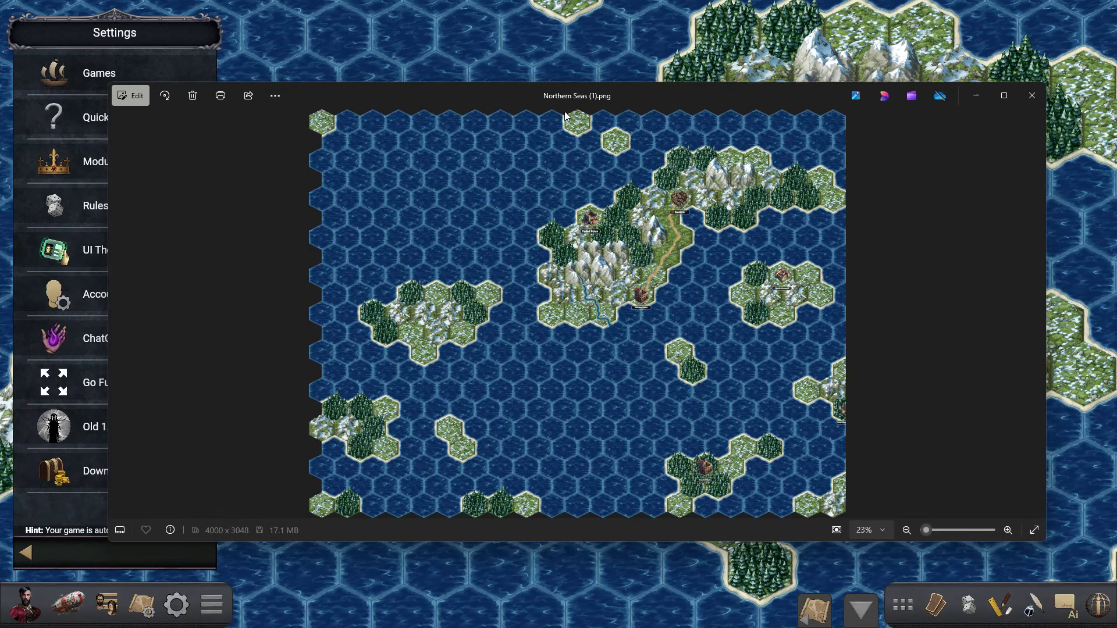
Review the exported Northern Seas (1).png in Photos, then close Photos and Augur's Settings panel.
left_click_drag(570, 97, 596, 85)
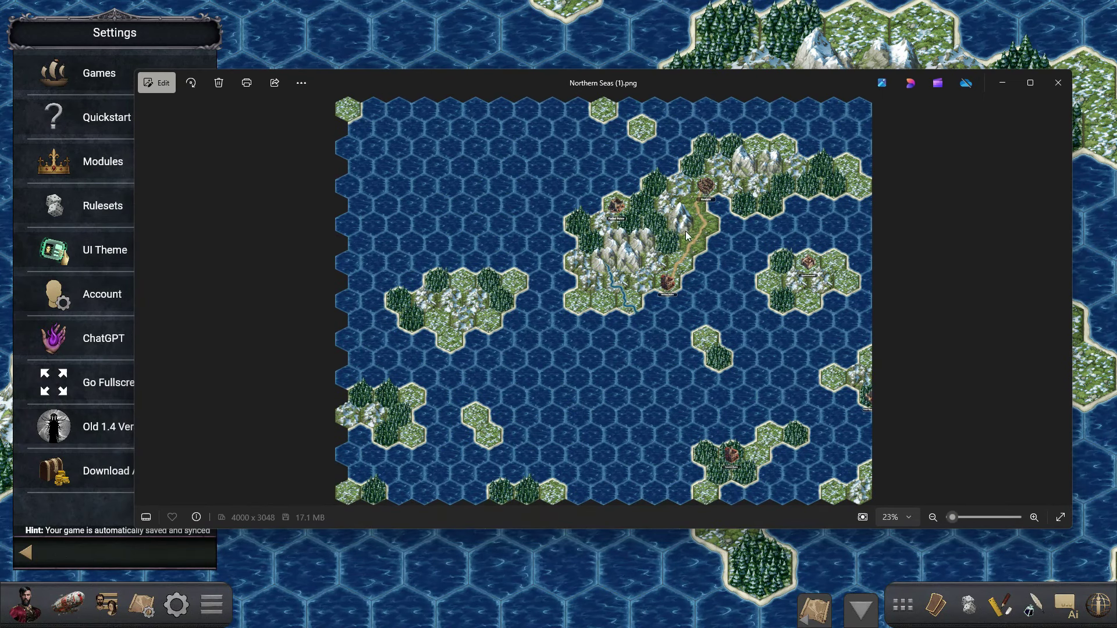
left_click(1058, 85)
left_click(35, 551)
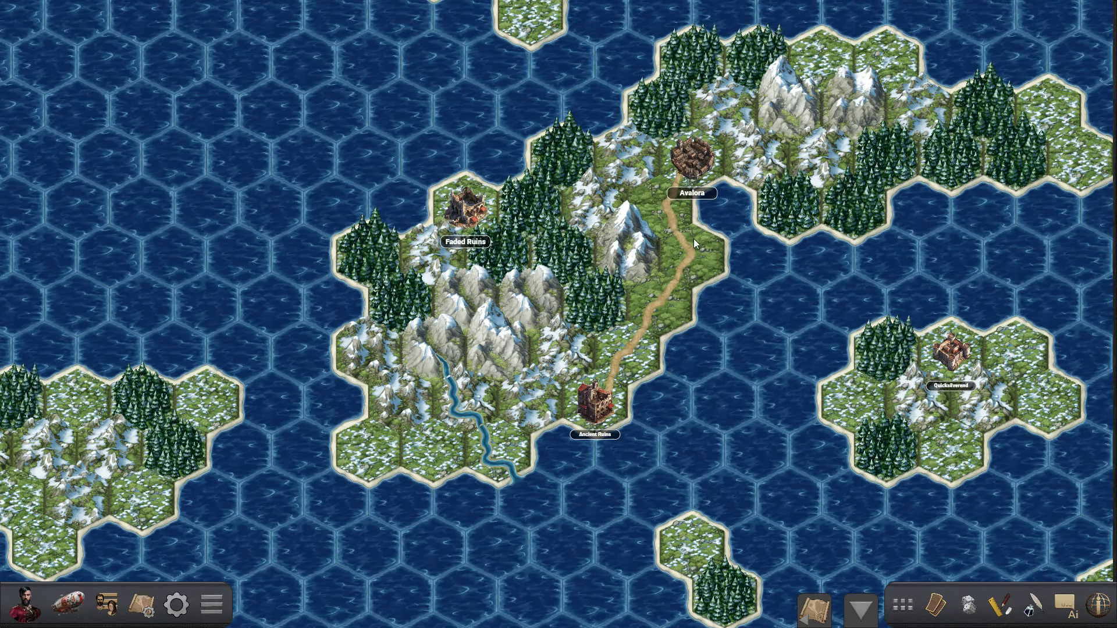
left_click(681, 145)
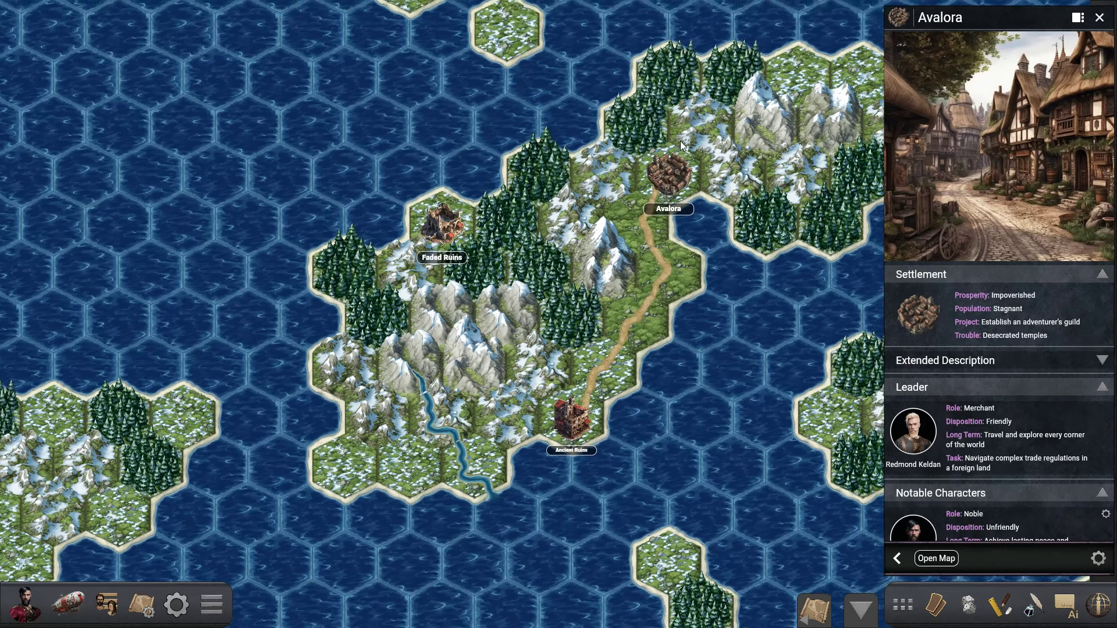
scroll(947, 346, "down", 3)
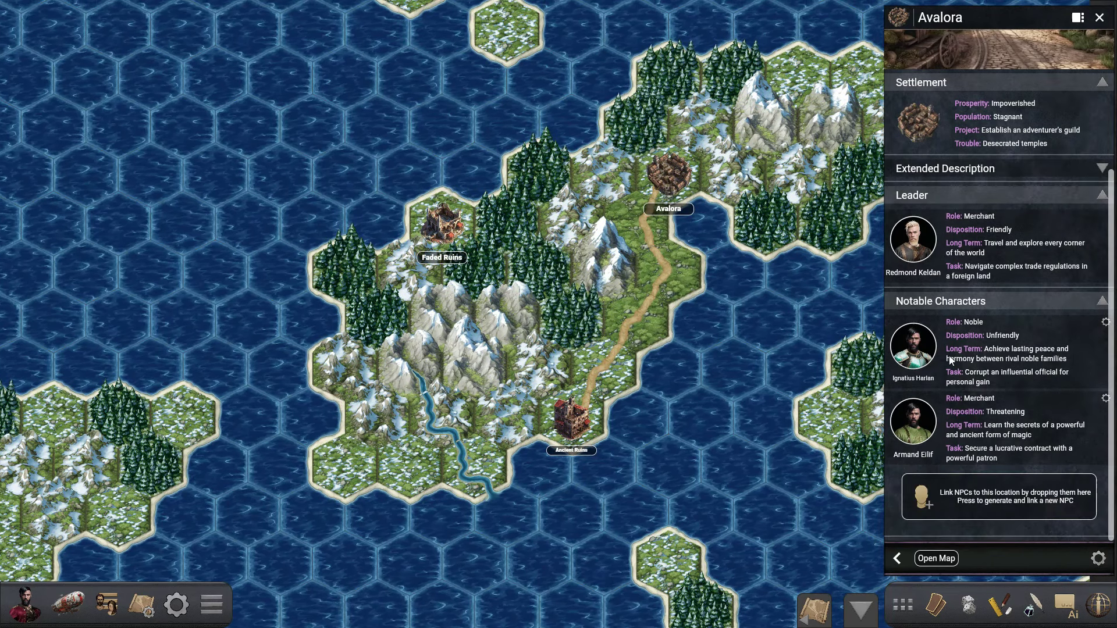
scroll(933, 362, "up", 3)
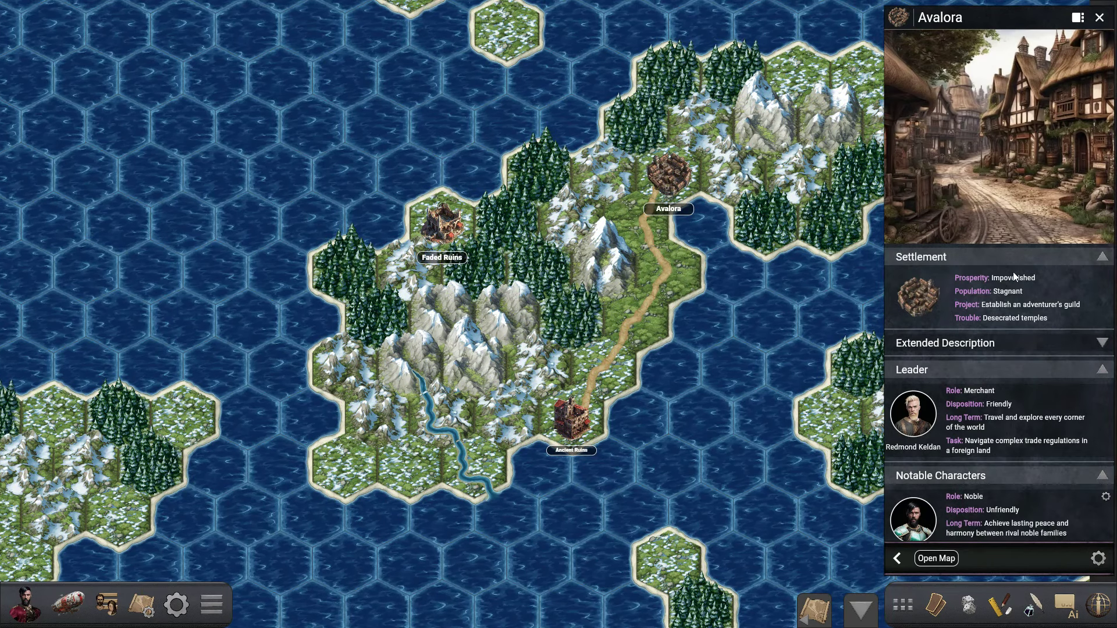
scroll(977, 356, "down", 2)
scroll(974, 250, "up", 2)
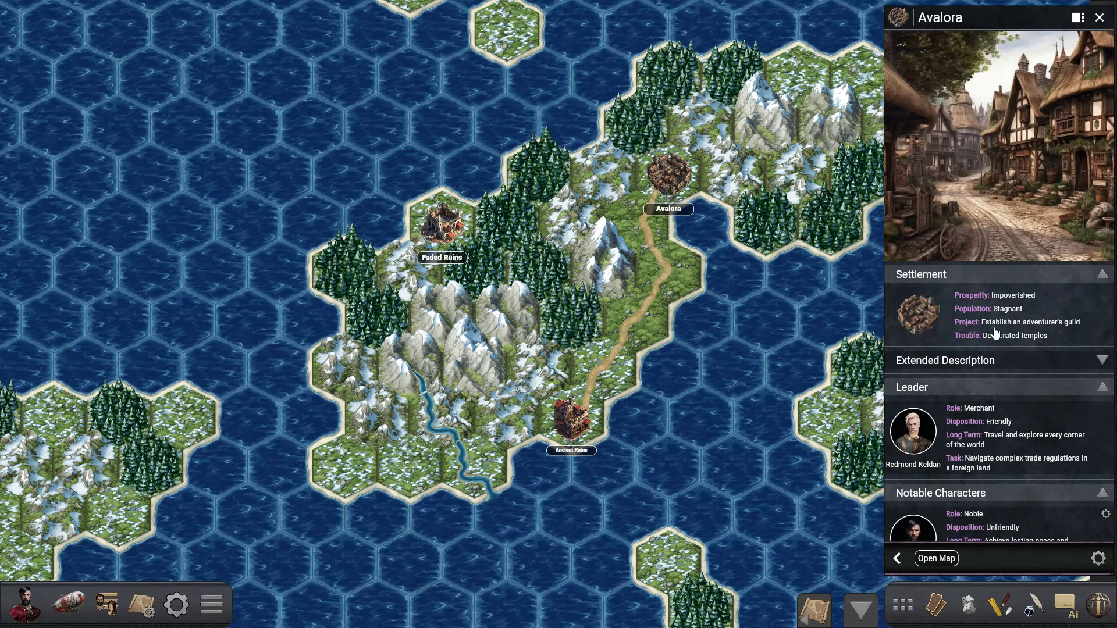
scroll(999, 291, "down", 2)
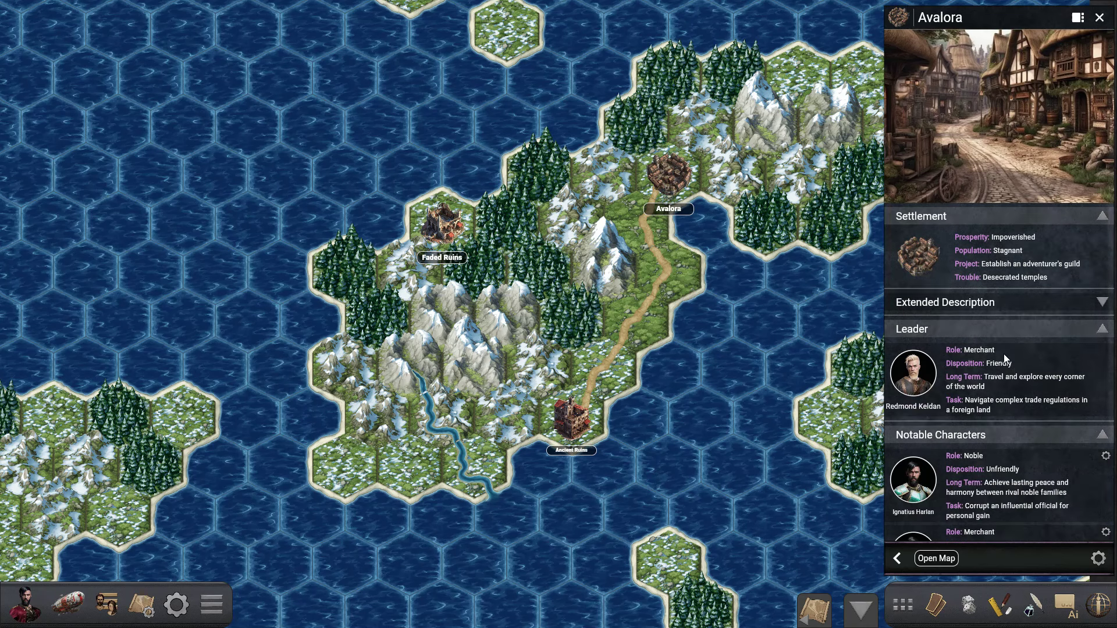
left_click(923, 322)
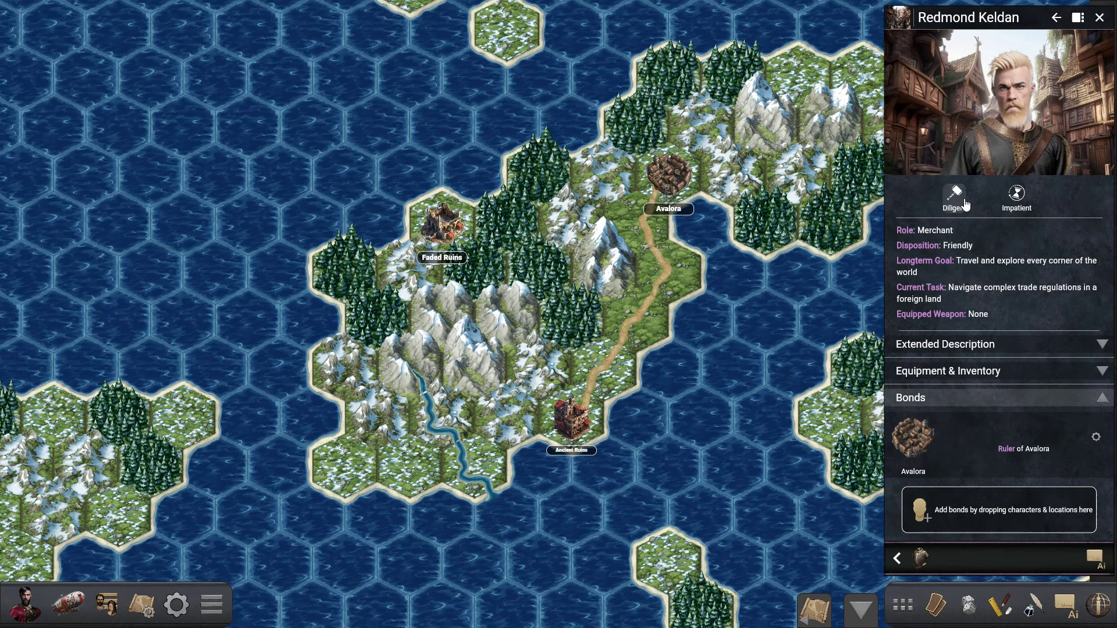
Select Ancient Ruins, scroll its panel to the Zones list, and open its dungeon map.
left_click(1099, 18)
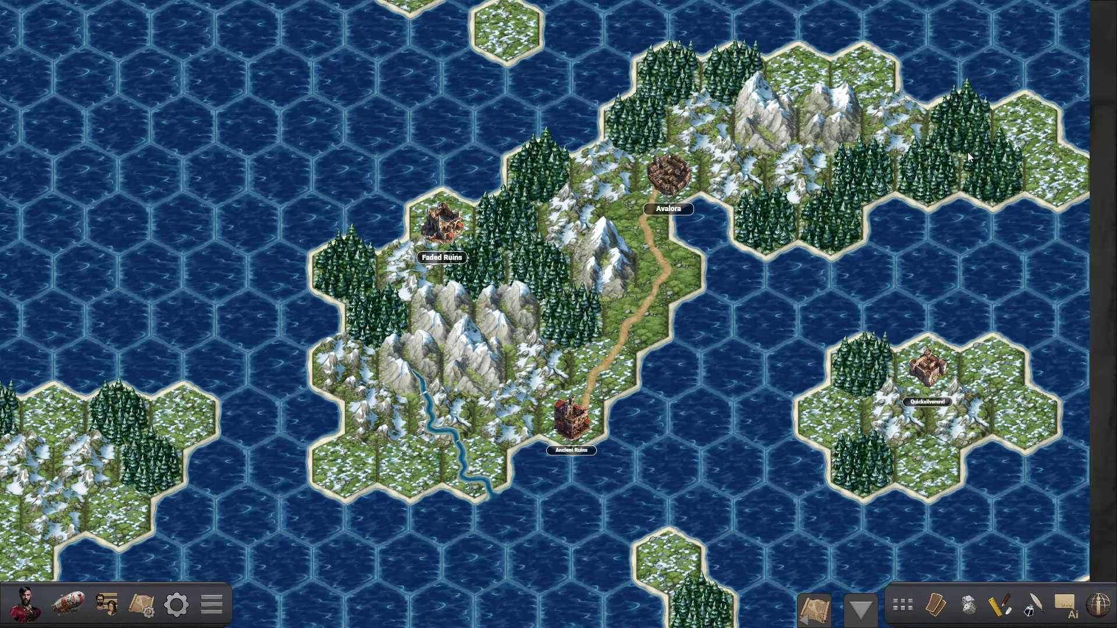
left_click(584, 436)
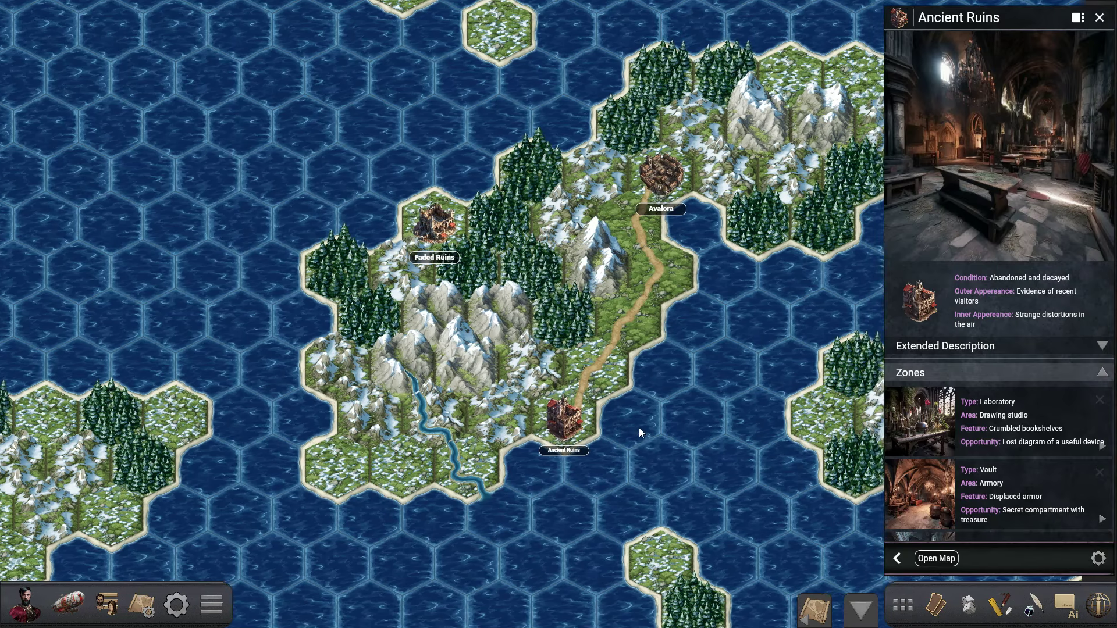
scroll(960, 337, "down", 5)
scroll(968, 427, "up", 5)
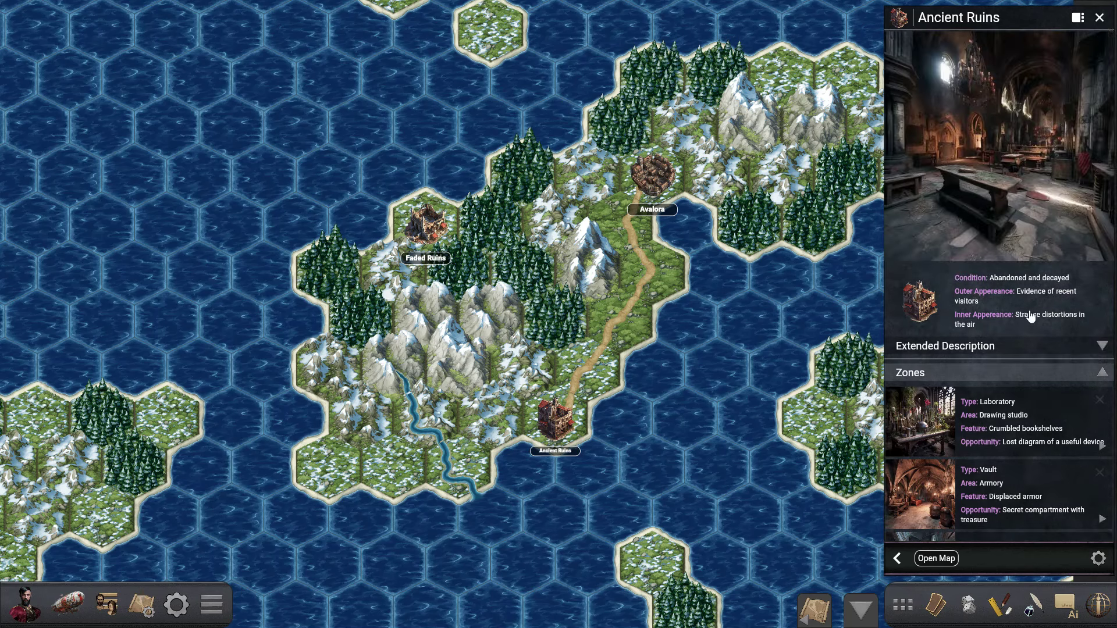
scroll(1009, 338, "down", 5)
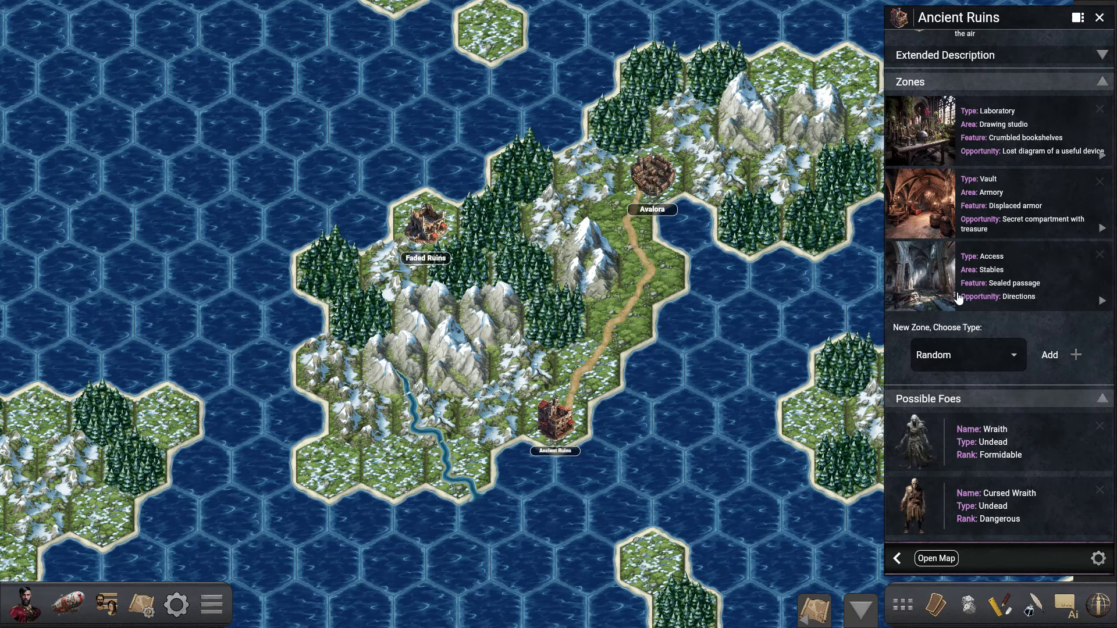
left_click(942, 560)
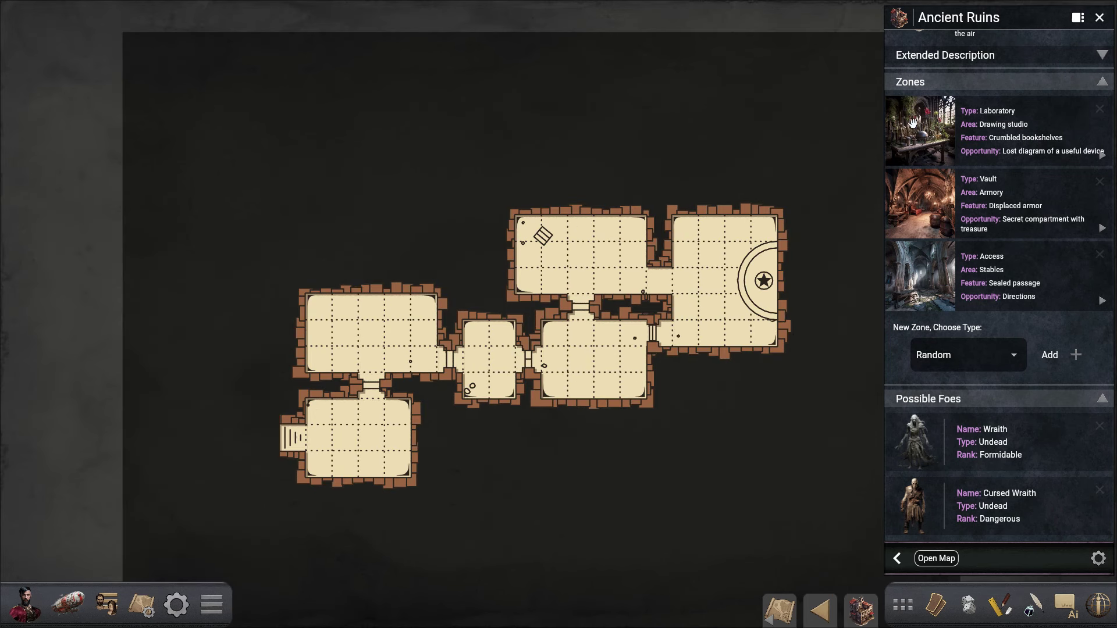
Place the Laboratory, Vault and Access zone pictures on the dungeon and link them to rooms.
left_click_drag(912, 122, 524, 204)
left_click_drag(547, 602, 557, 391)
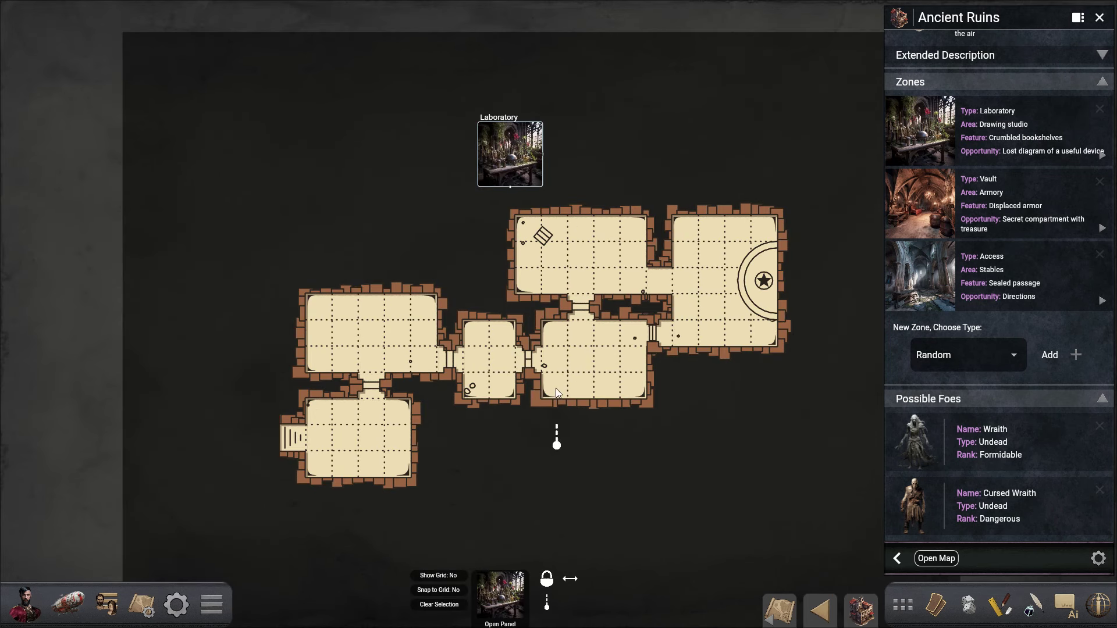
left_click_drag(539, 240, 540, 239)
left_click_drag(919, 204, 504, 474)
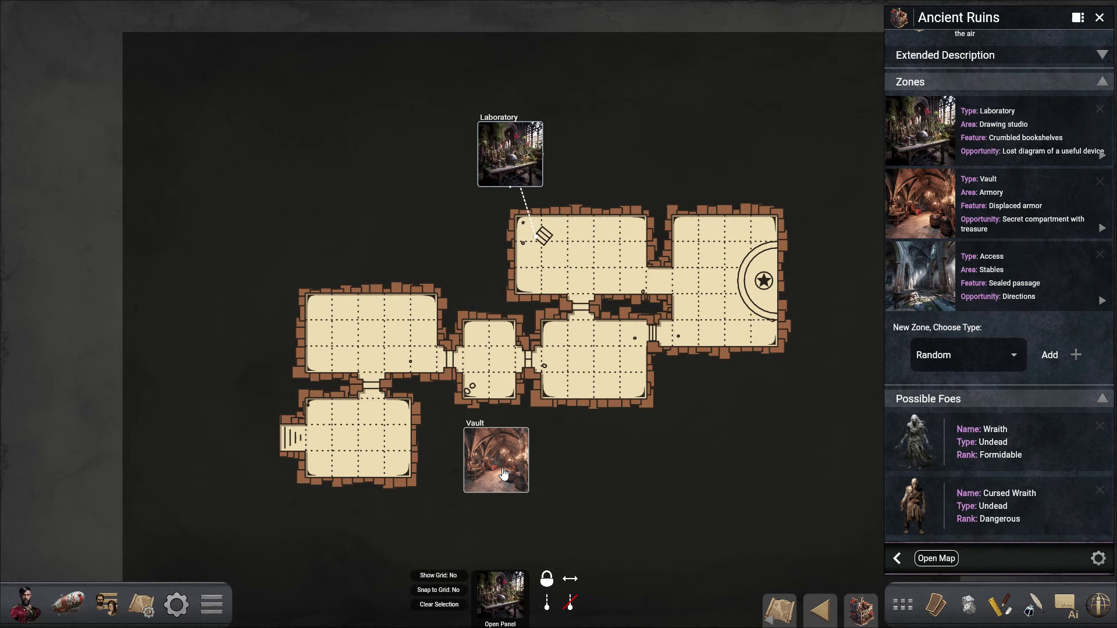
left_click_drag(547, 603, 555, 384)
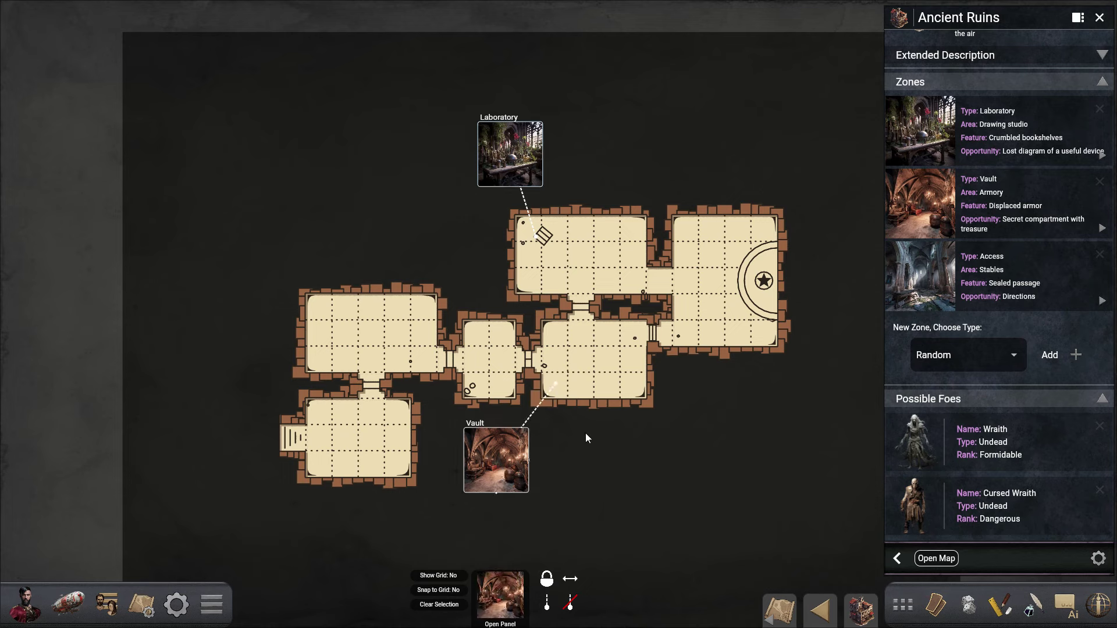
left_click_drag(911, 271, 755, 250)
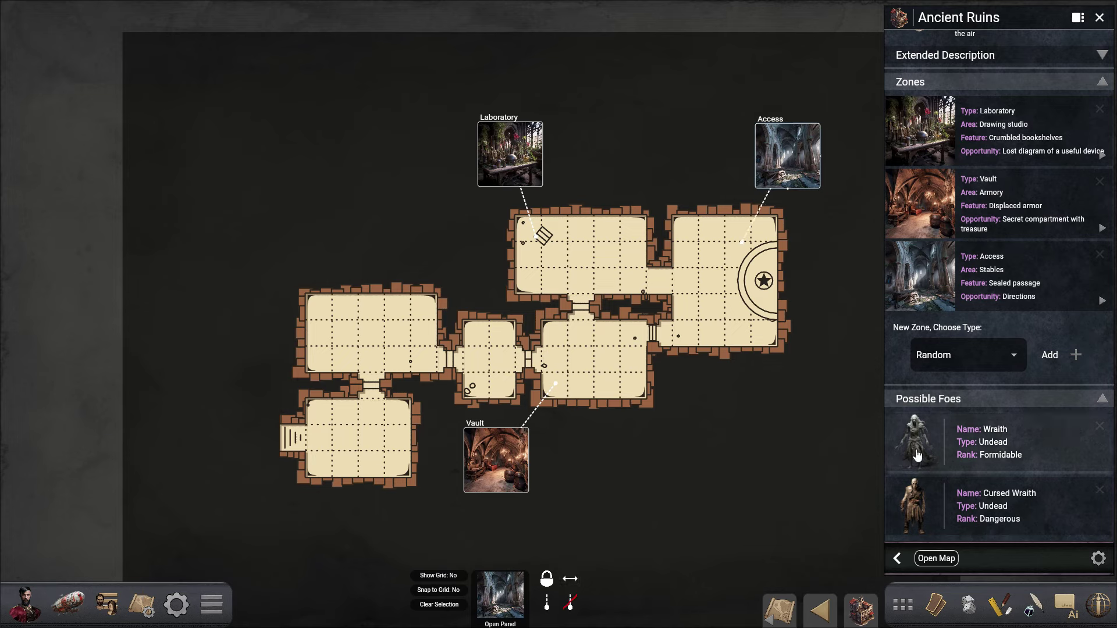
Put Wraith, Cursed Wraith and Alastor tokens in the rooms, then return to the hex map.
left_click_drag(914, 442, 695, 284)
left_click_drag(914, 505, 605, 352)
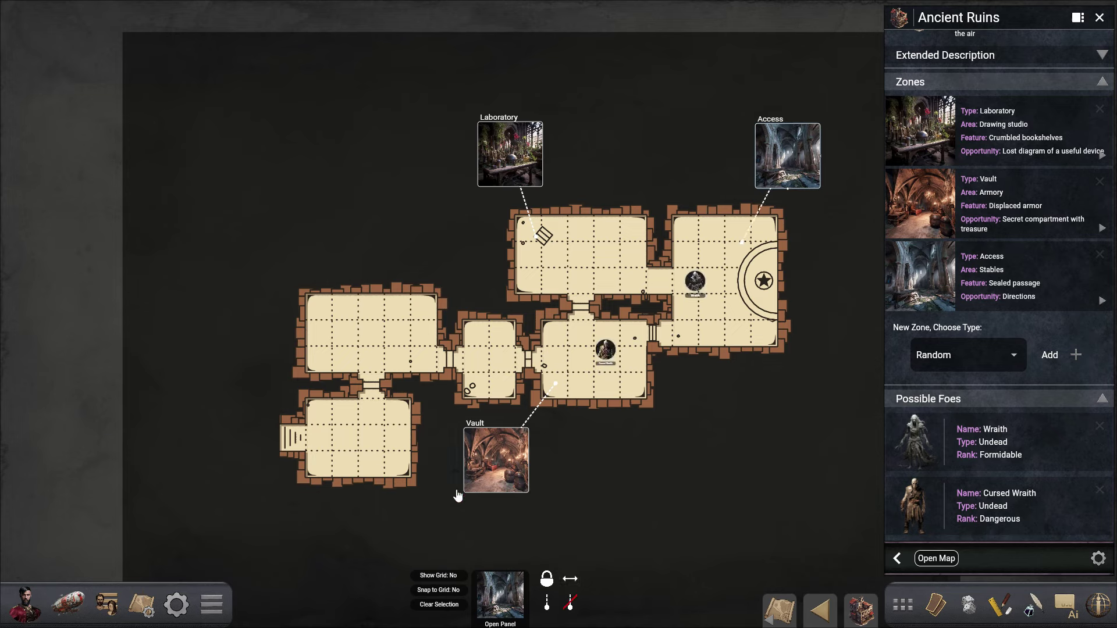
left_click_drag(27, 605, 487, 356)
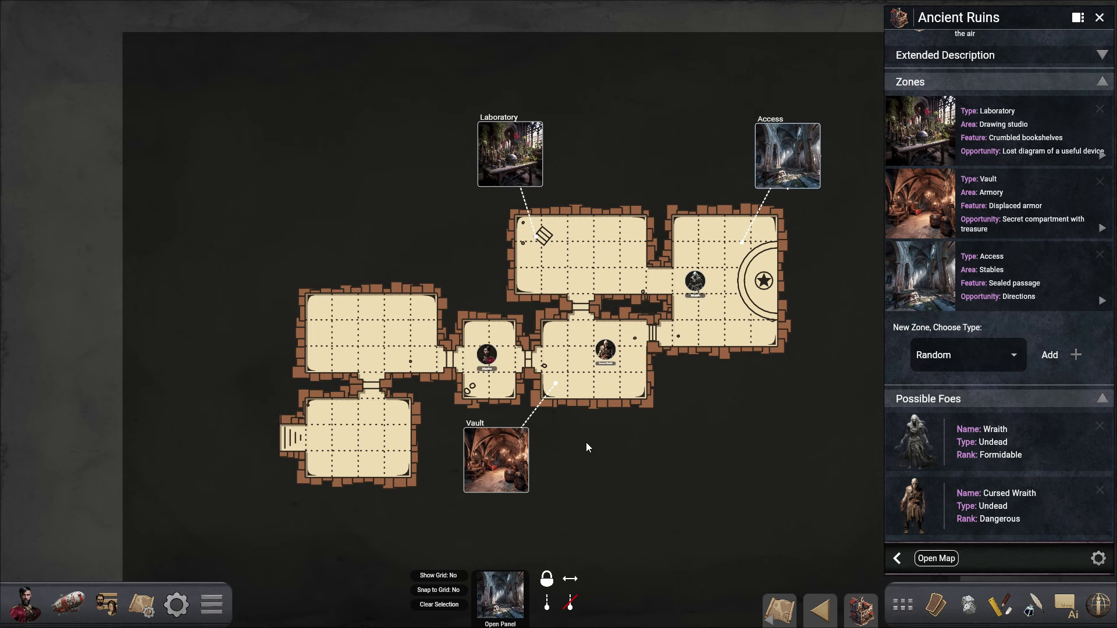
scroll(637, 378, "up", 3)
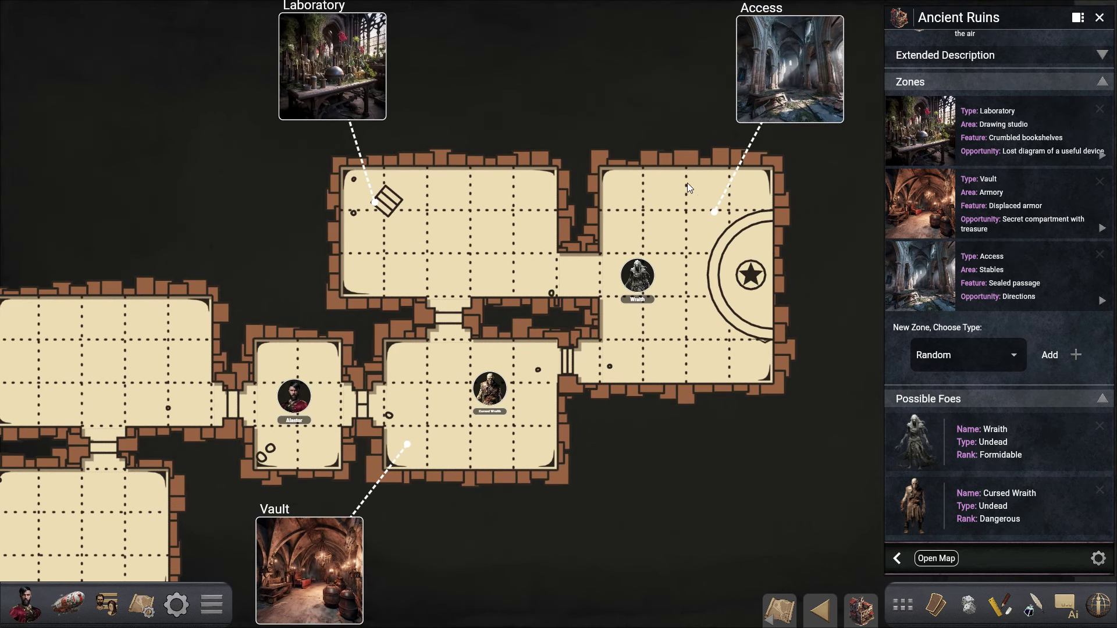
left_click(821, 611)
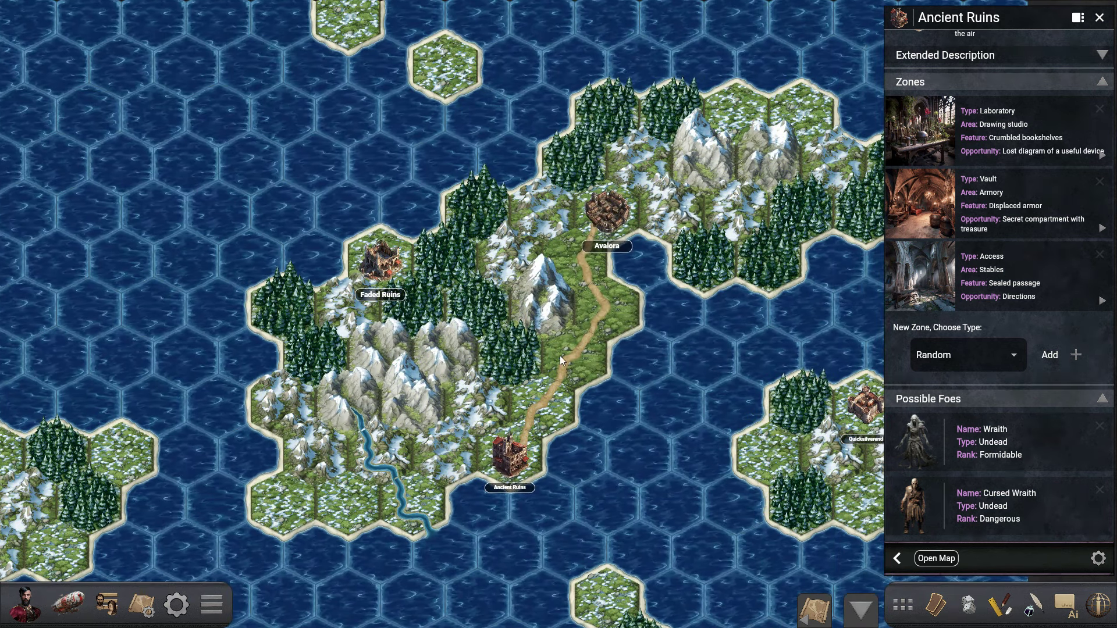
Place the Alastor party token on Ancient Ruins and close the ruins' details panel.
left_click_drag(23, 605, 508, 442)
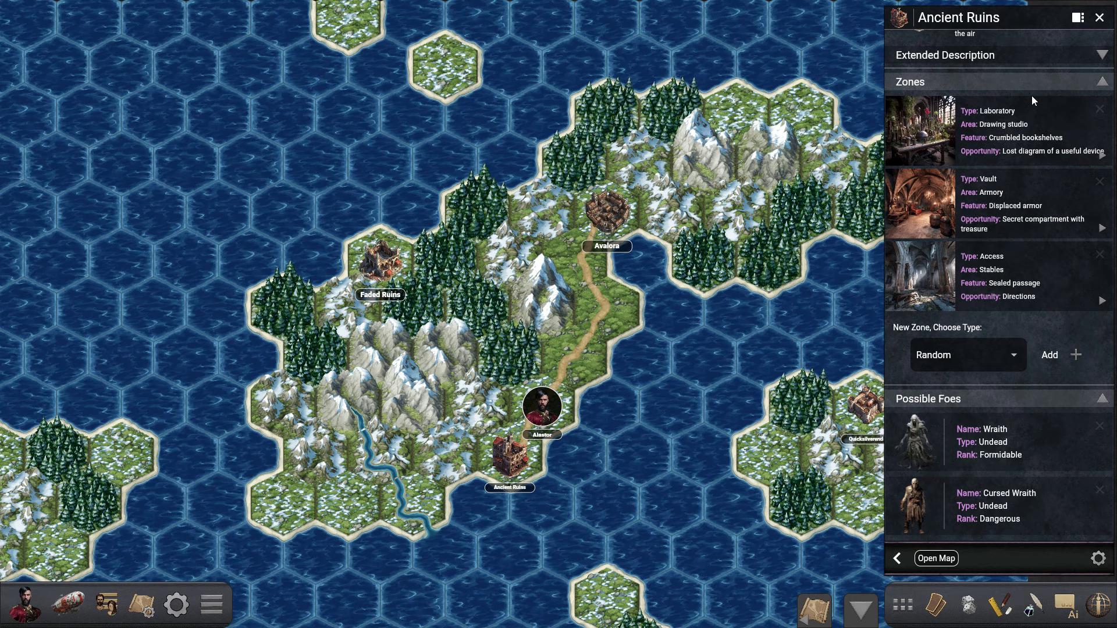
left_click(1099, 17)
scroll(633, 402, "up", 3)
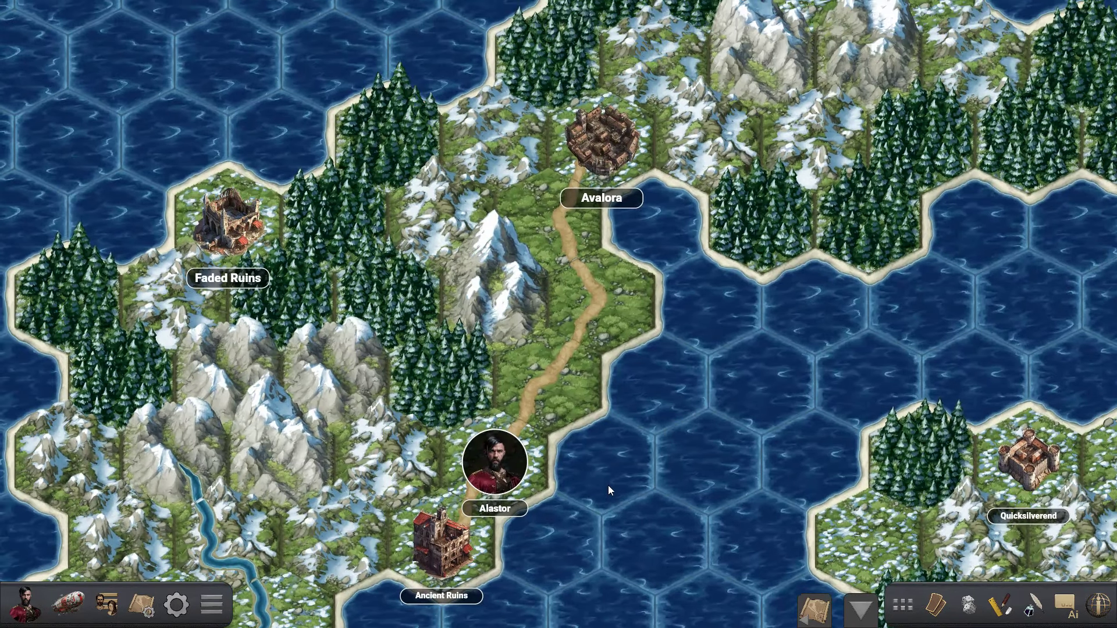
left_click_drag(609, 485, 613, 377)
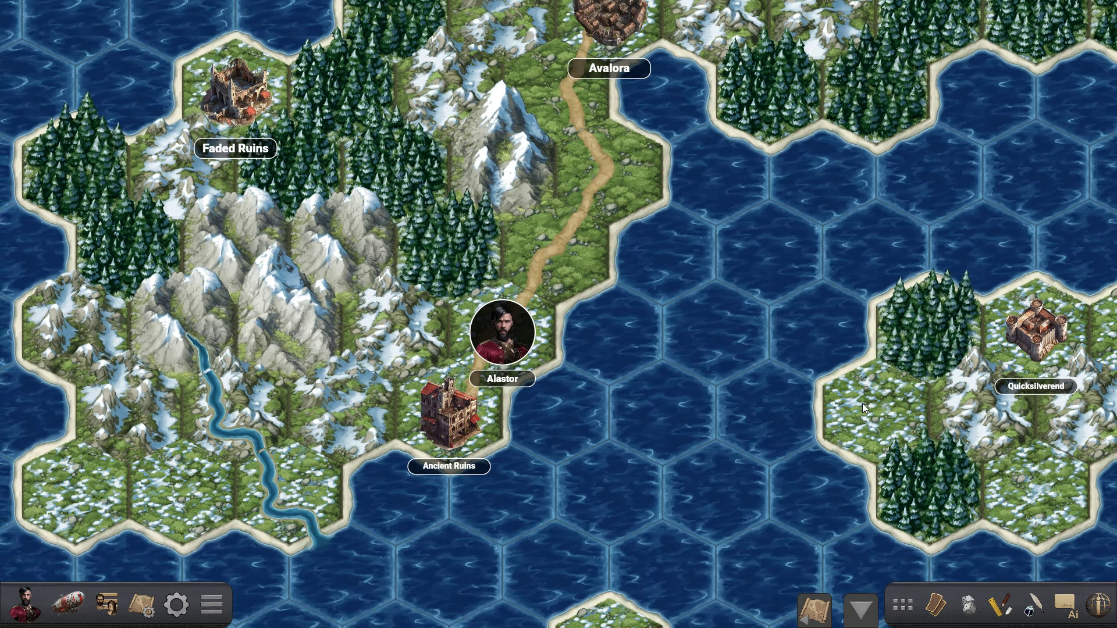
right_click(863, 403)
Generate a Fantasy settlement, rerolling until Ocean's Edge appears, and accept it onto the map.
left_click(907, 415)
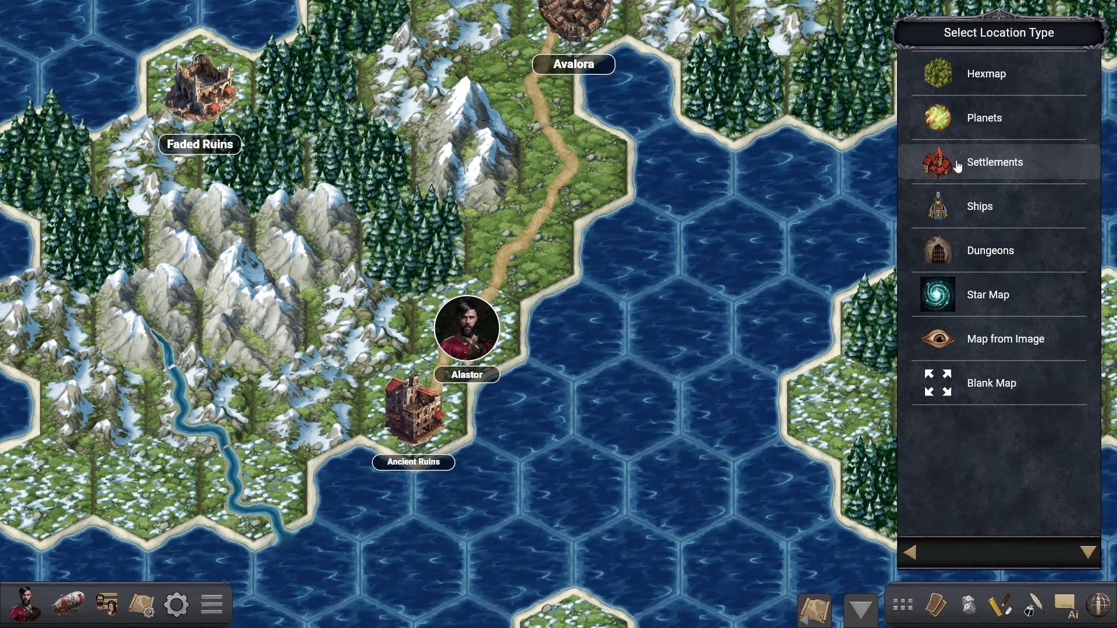
left_click(957, 166)
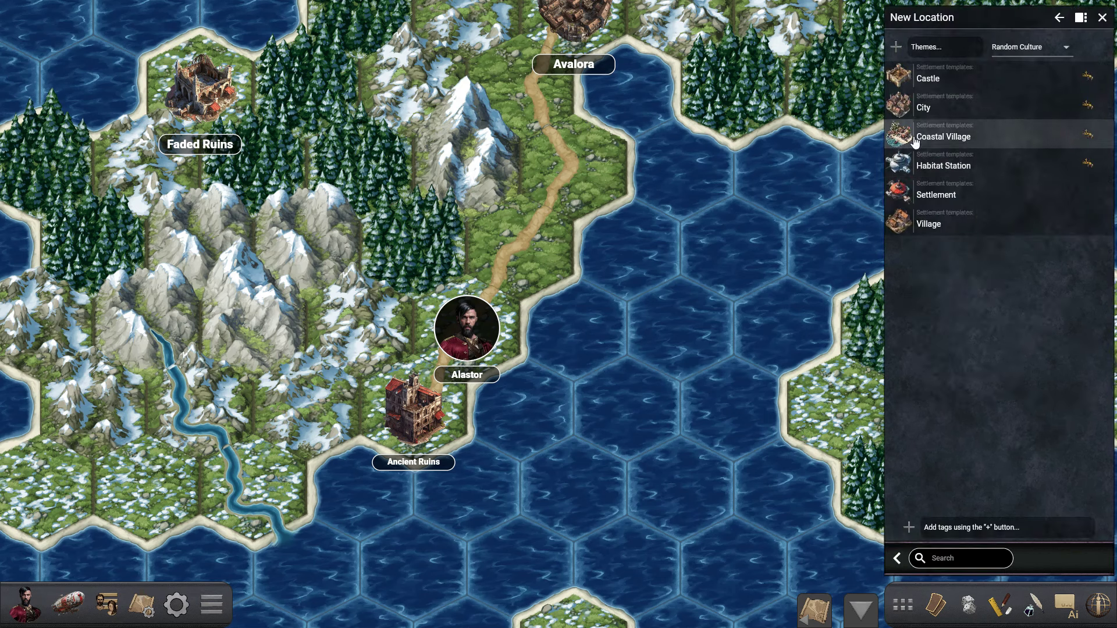
left_click(897, 47)
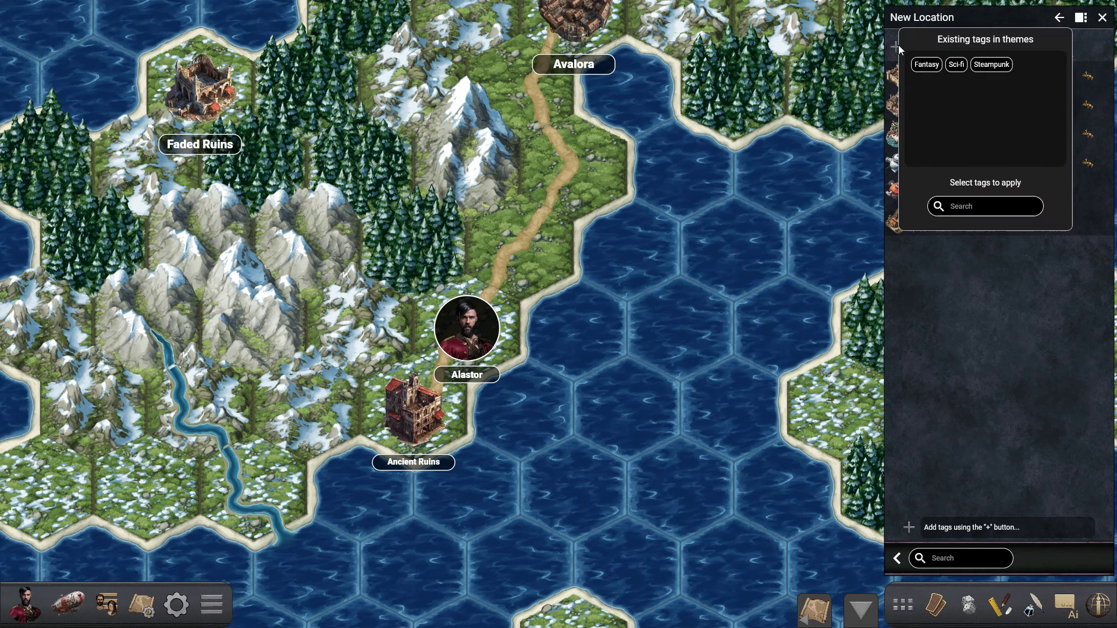
left_click(928, 64)
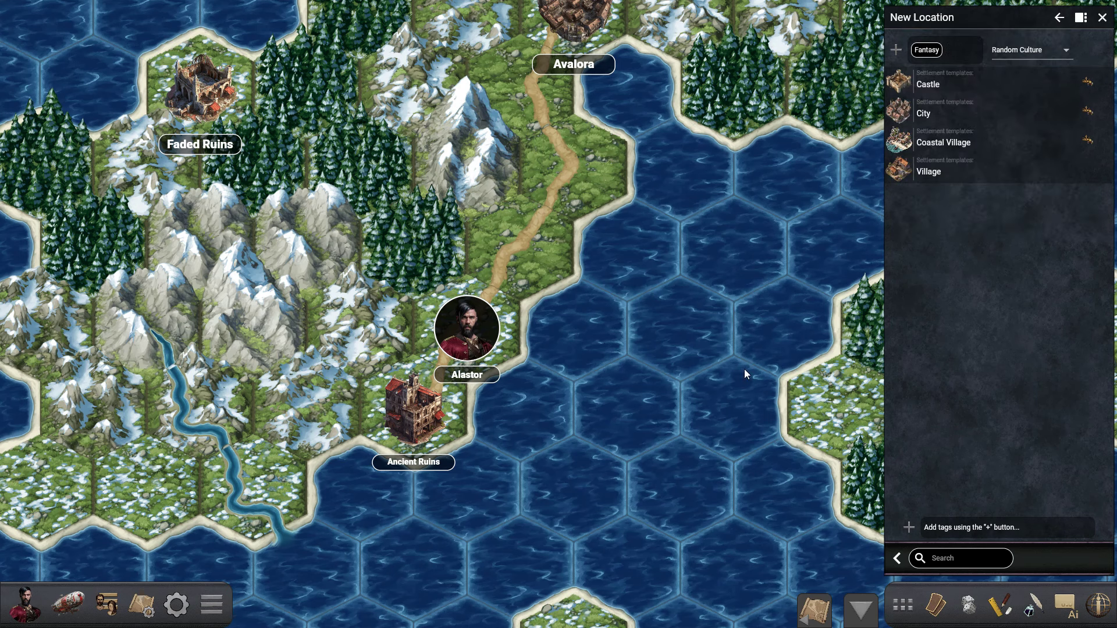
left_click_drag(744, 369, 669, 337)
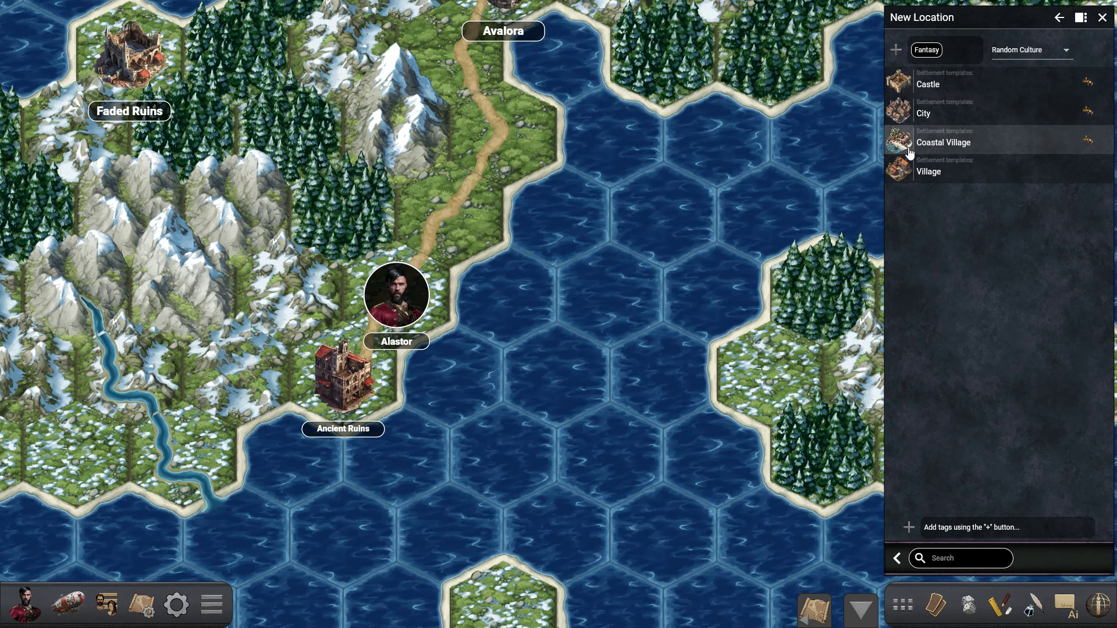
left_click(911, 152)
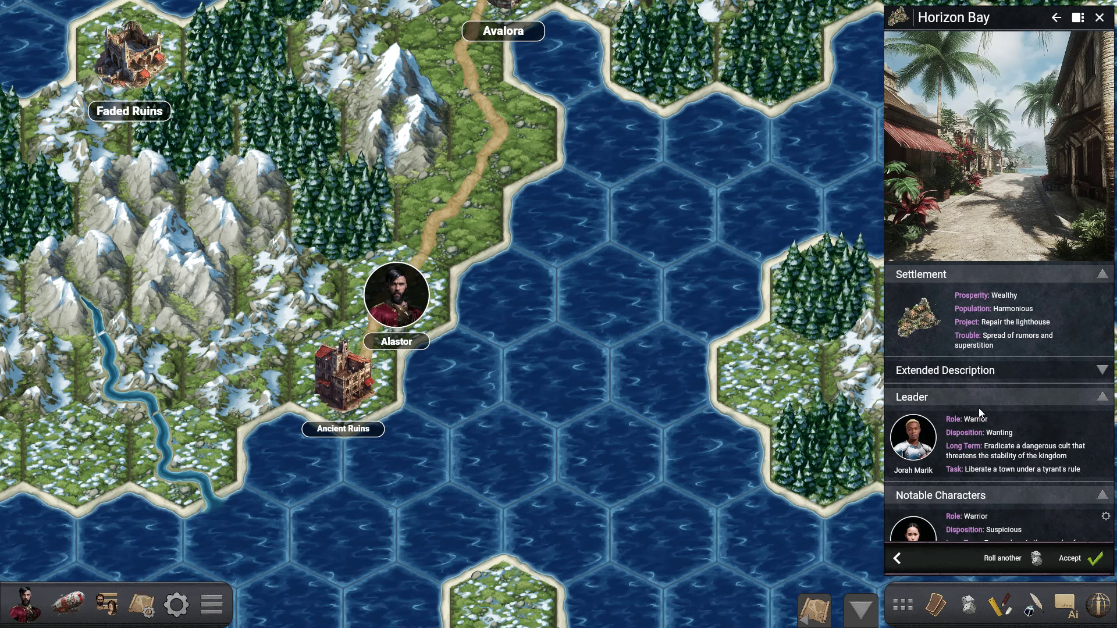
scroll(982, 421, "down", 4)
scroll(981, 420, "up", 4)
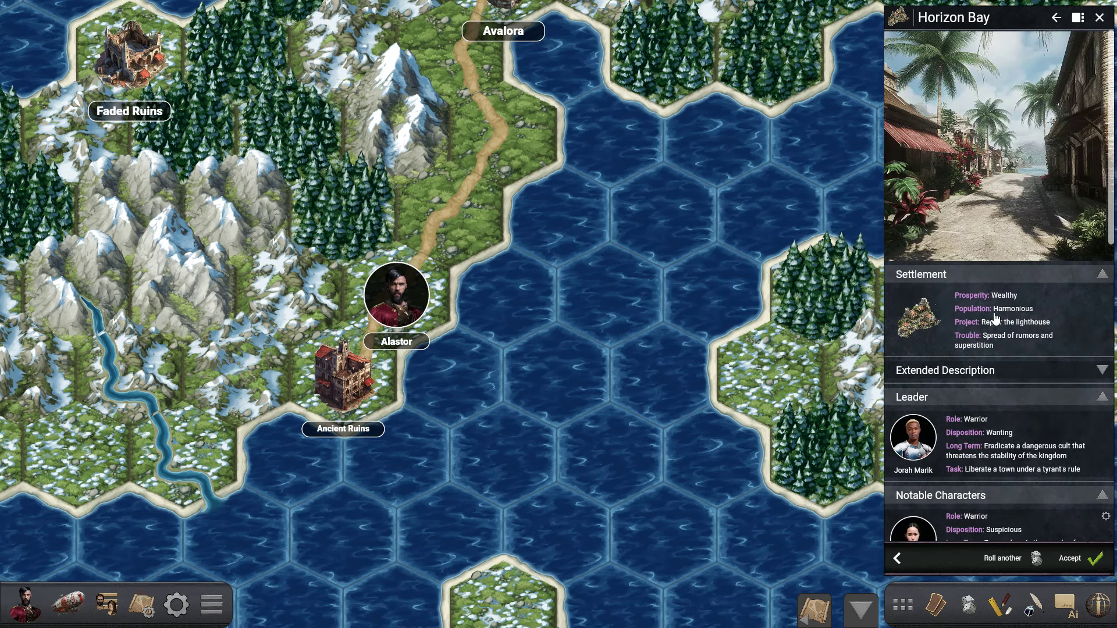
scroll(995, 319, "down", 5)
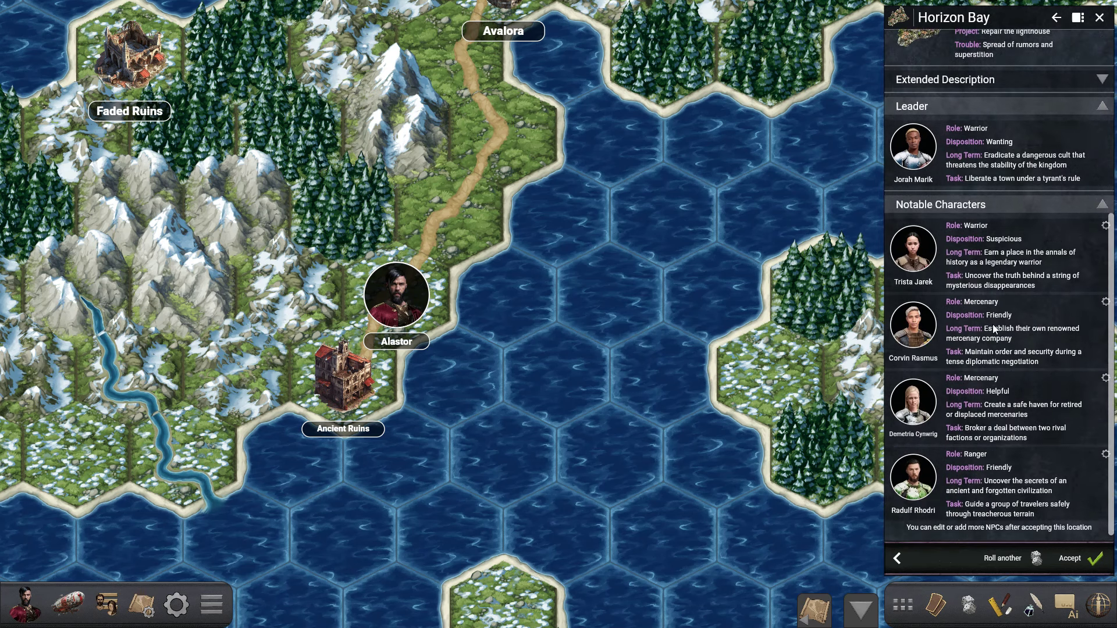
left_click(1018, 559)
left_click(1018, 559)
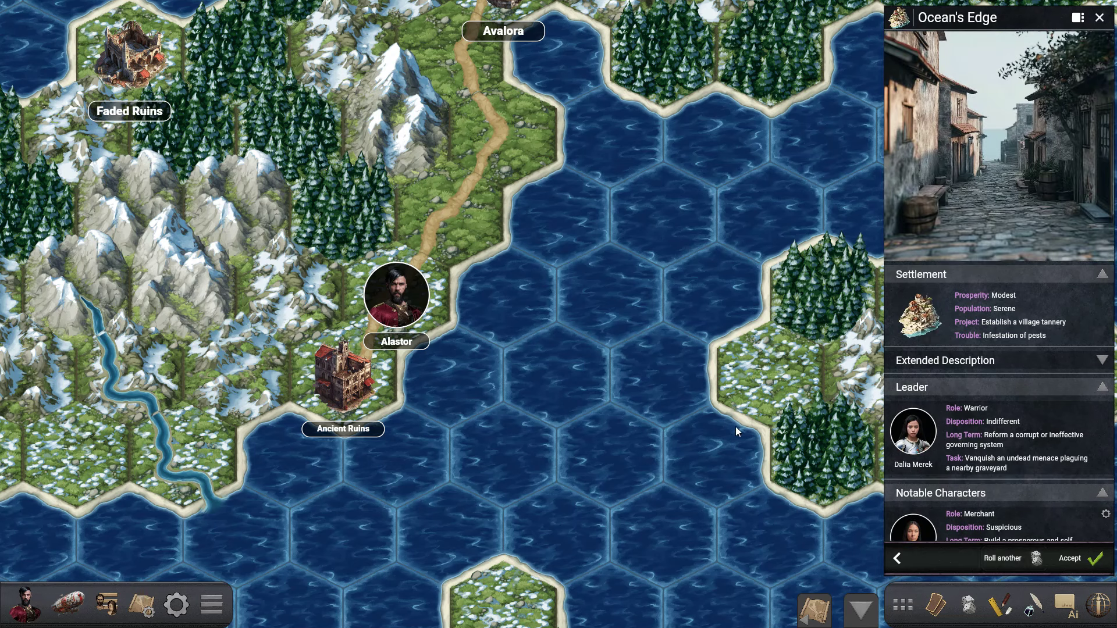
left_click(1081, 566)
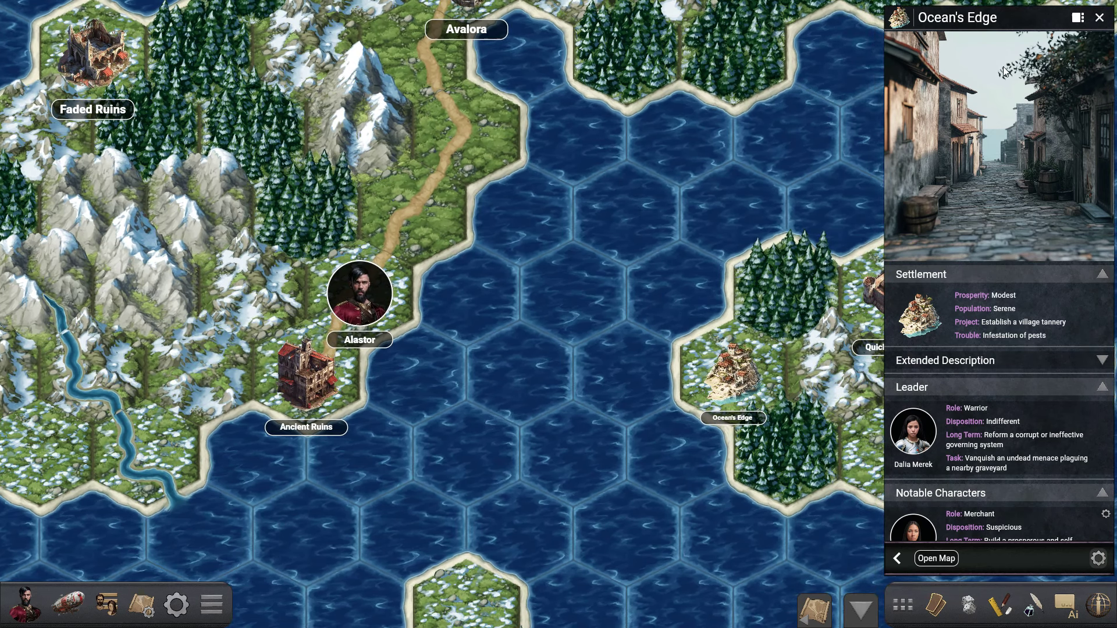
Disable grid snapping and nudge Ocean's Edge onto the island's western coast.
left_click(733, 370)
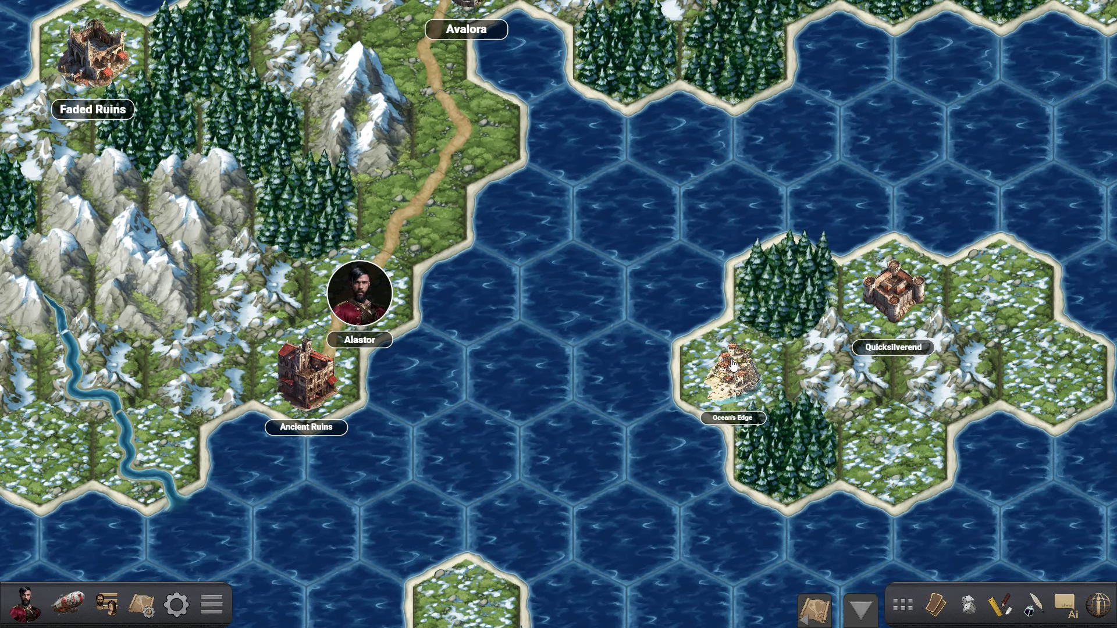
right_click(721, 388)
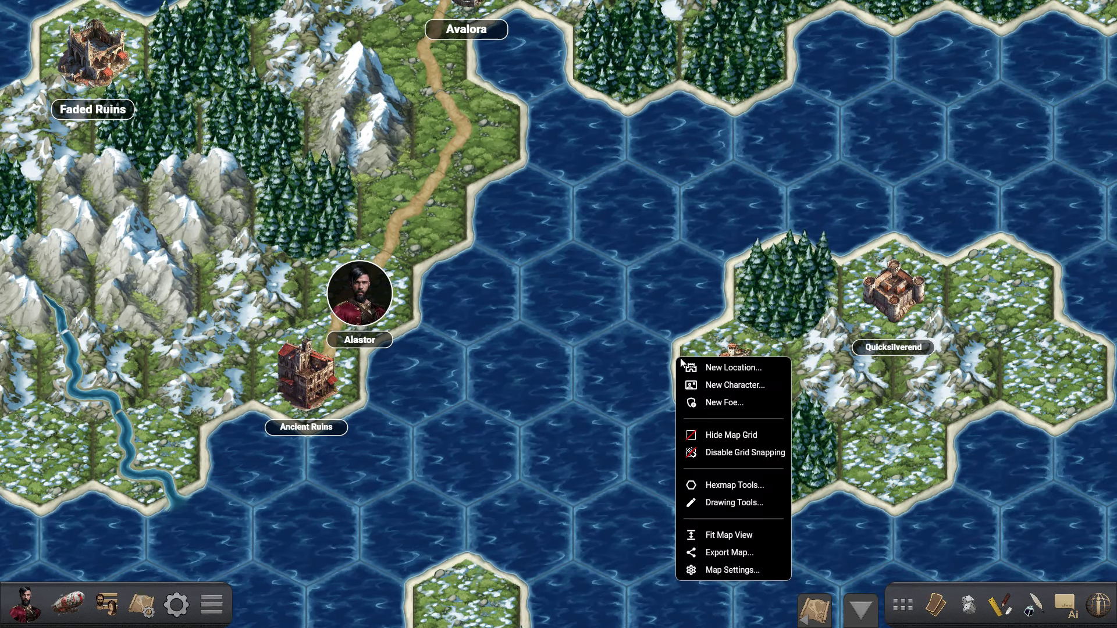
left_click(722, 453)
left_click_drag(717, 377, 742, 374)
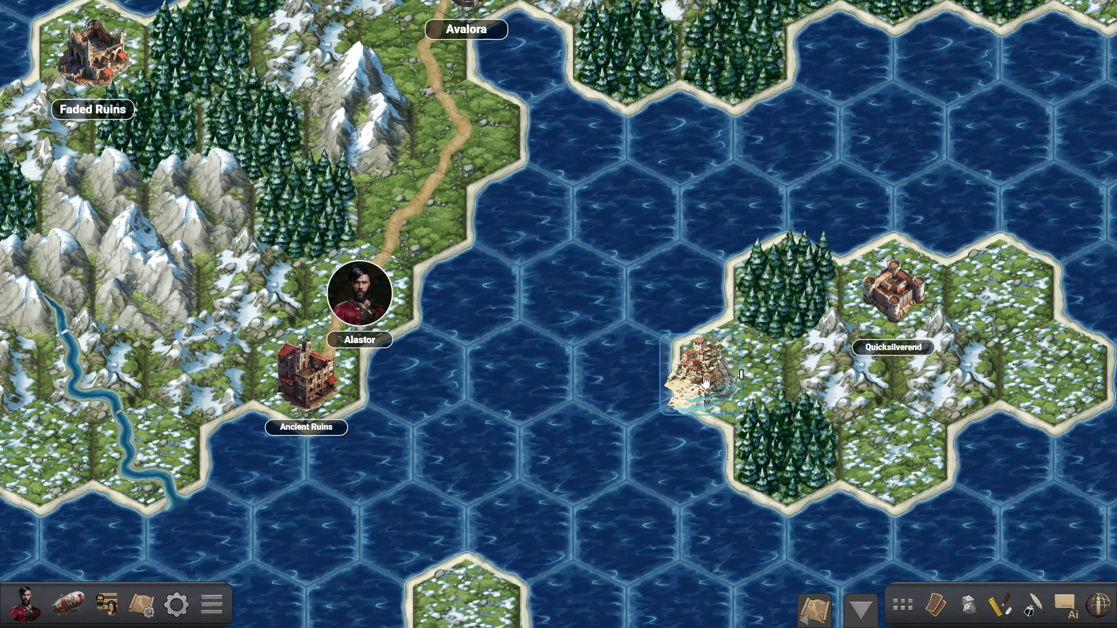
left_click(714, 459)
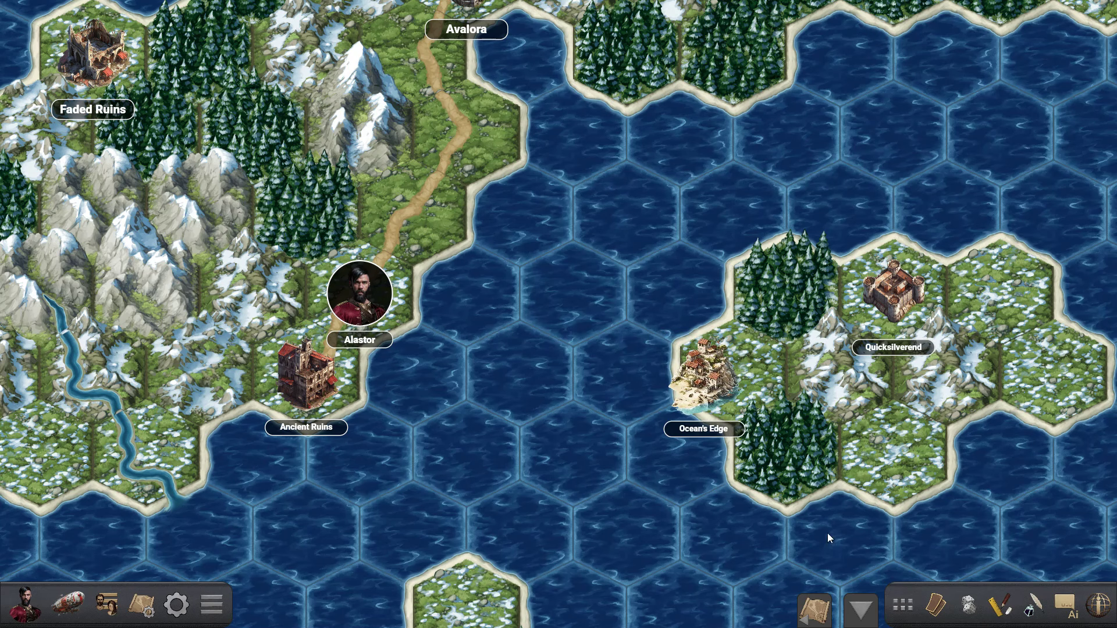
left_click_drag(745, 479, 686, 475)
Open the avatar editor for the Ocean's Edge settlement leader.
left_click(660, 396)
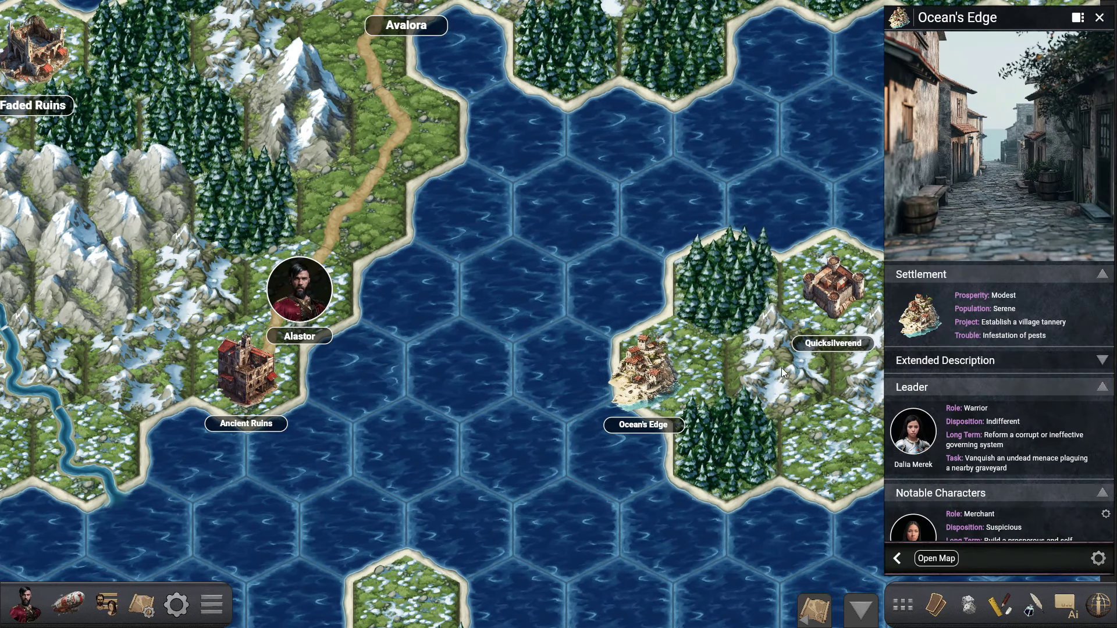
left_click(917, 443)
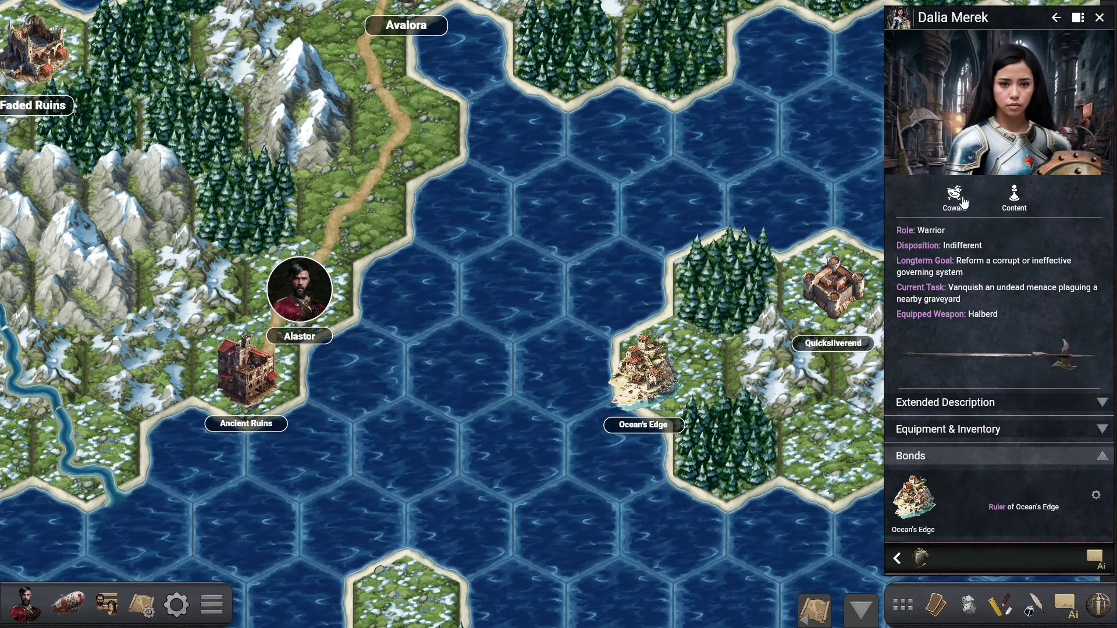
scroll(981, 330, "down", 2)
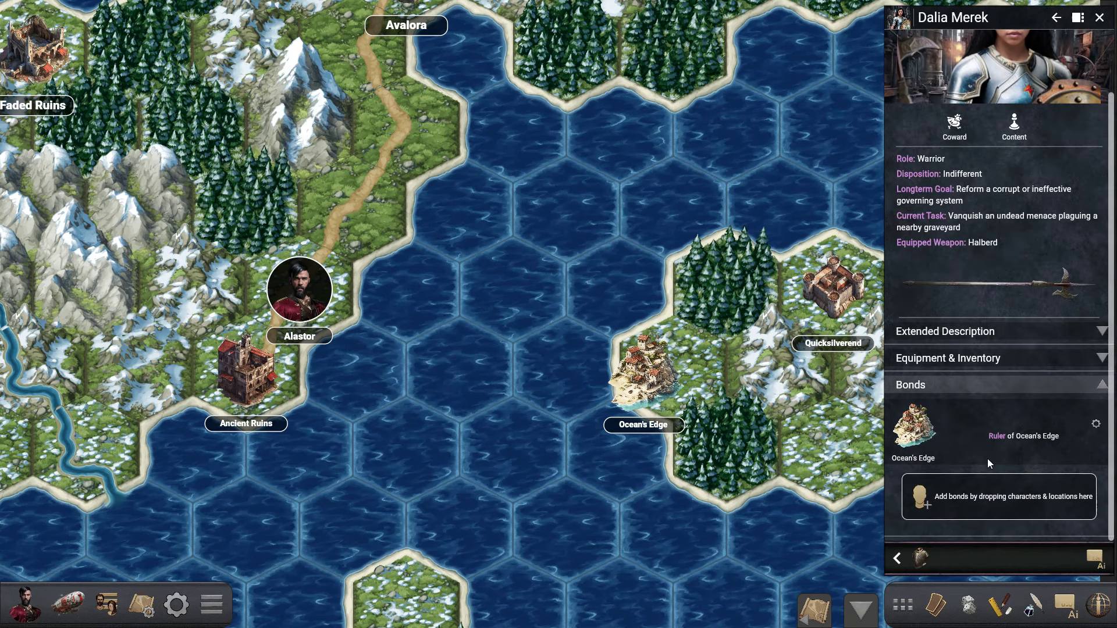
scroll(995, 443, "up", 2)
left_click(921, 559)
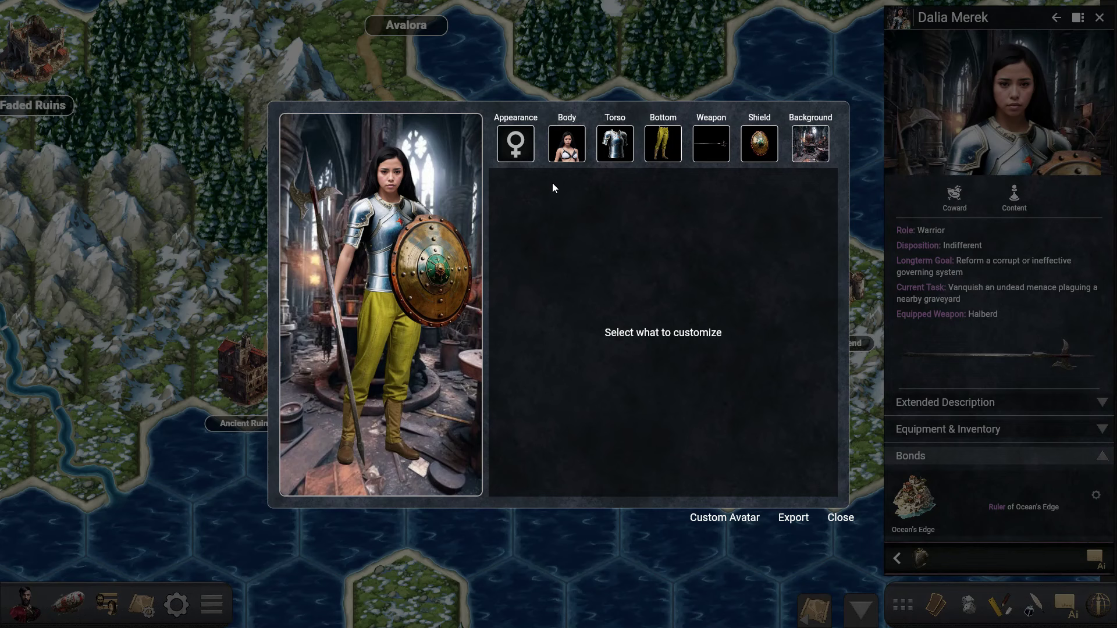
Dress the leader's torso in Fantasy Leather Armor - Black.
left_click(614, 146)
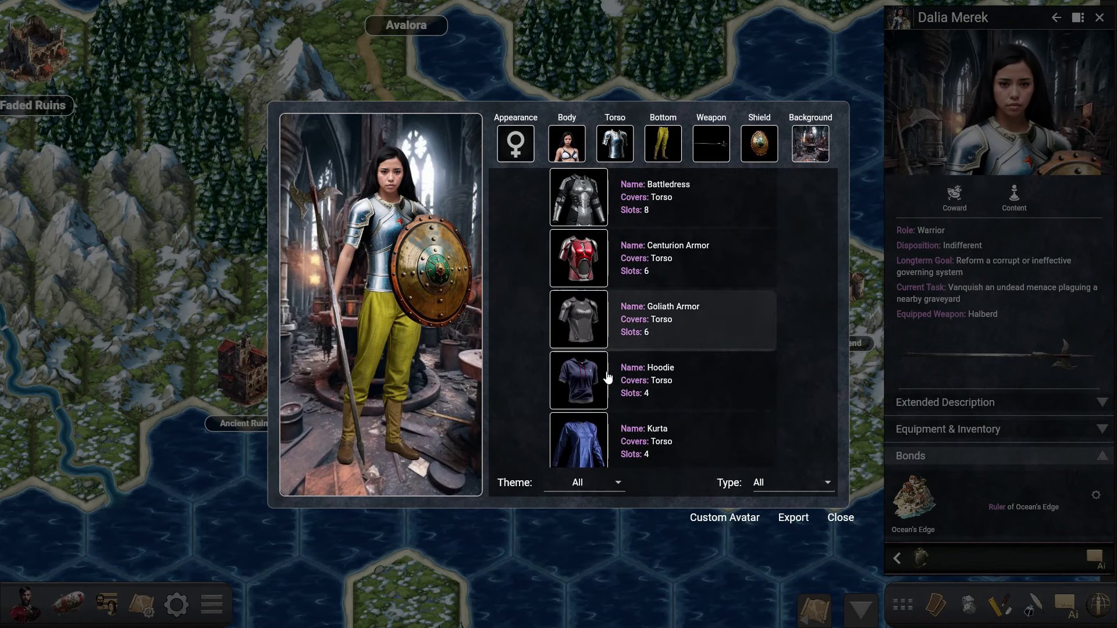
scroll(620, 401, "down", 6)
left_click(613, 483)
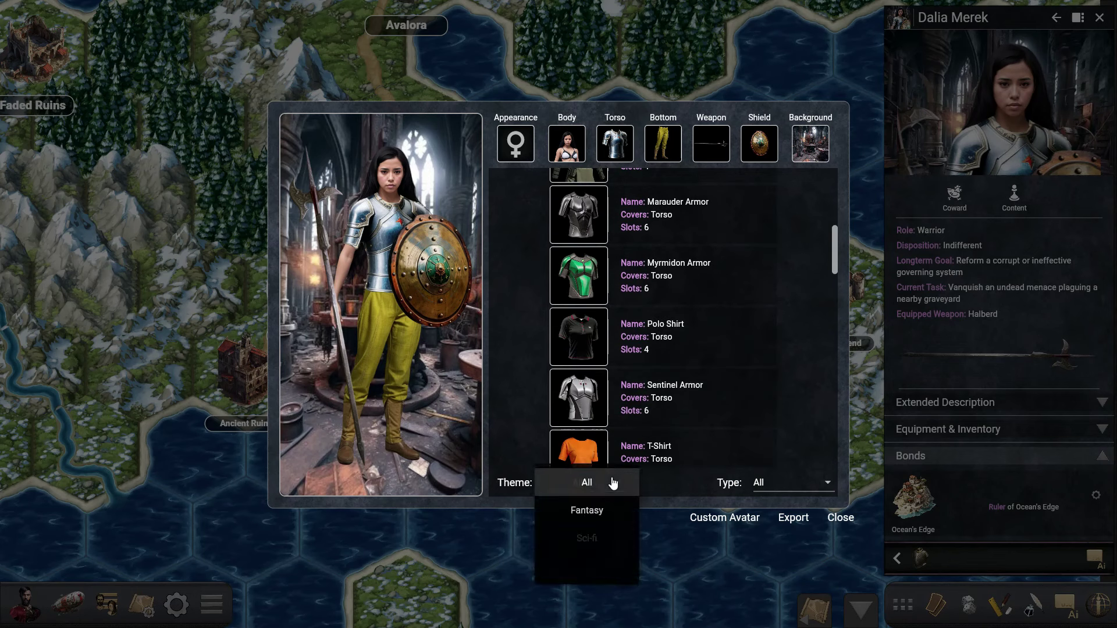
left_click(594, 511)
scroll(595, 372, "up", 4)
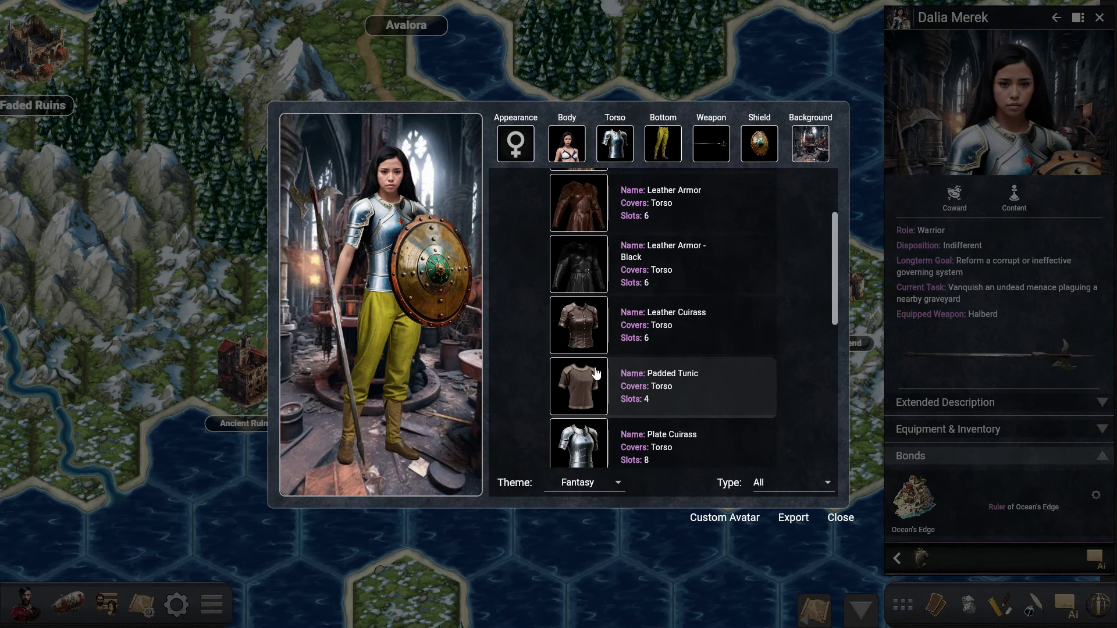
scroll(596, 373, "up", 2)
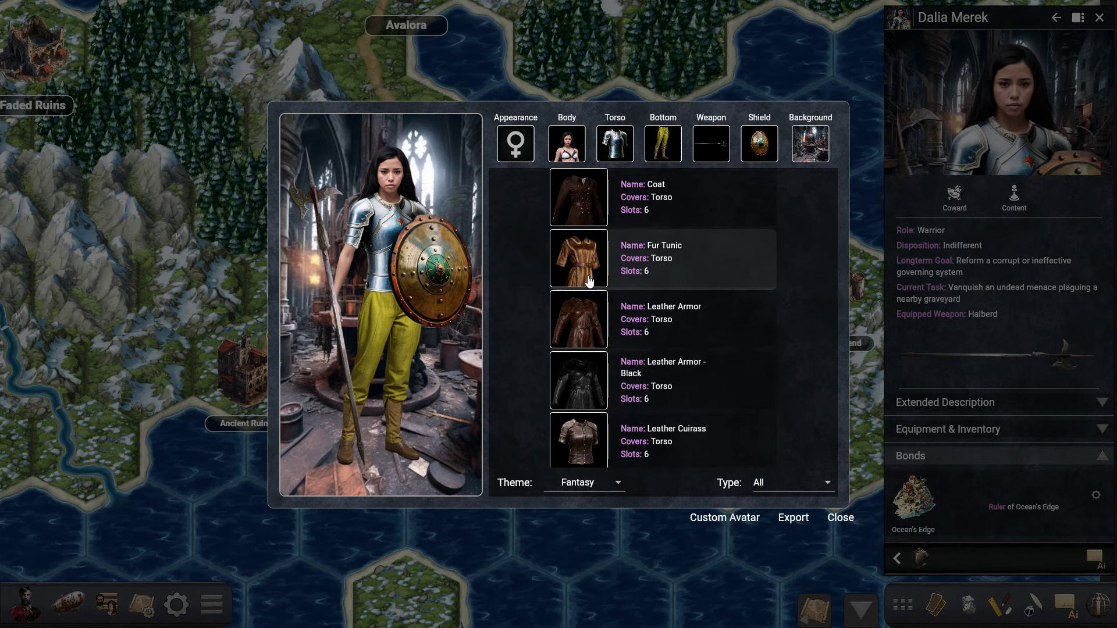
left_click(595, 382)
scroll(616, 367, "down", 2)
left_click(564, 345)
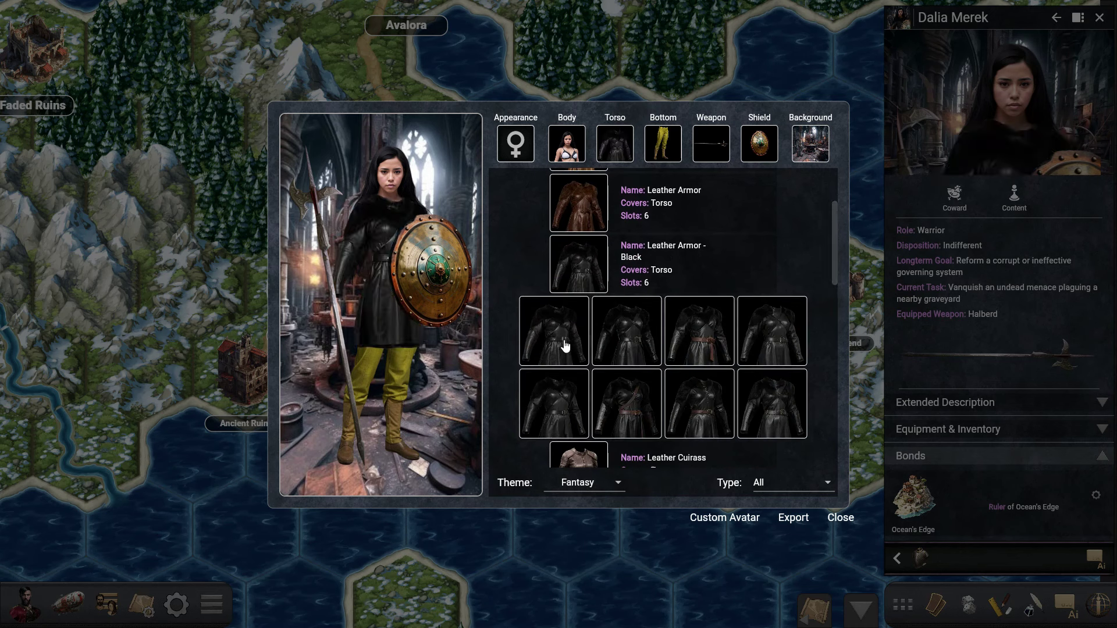
Equip the leader with an axe and a snowy mountain background, then close the editor.
left_click(711, 143)
left_click(608, 247)
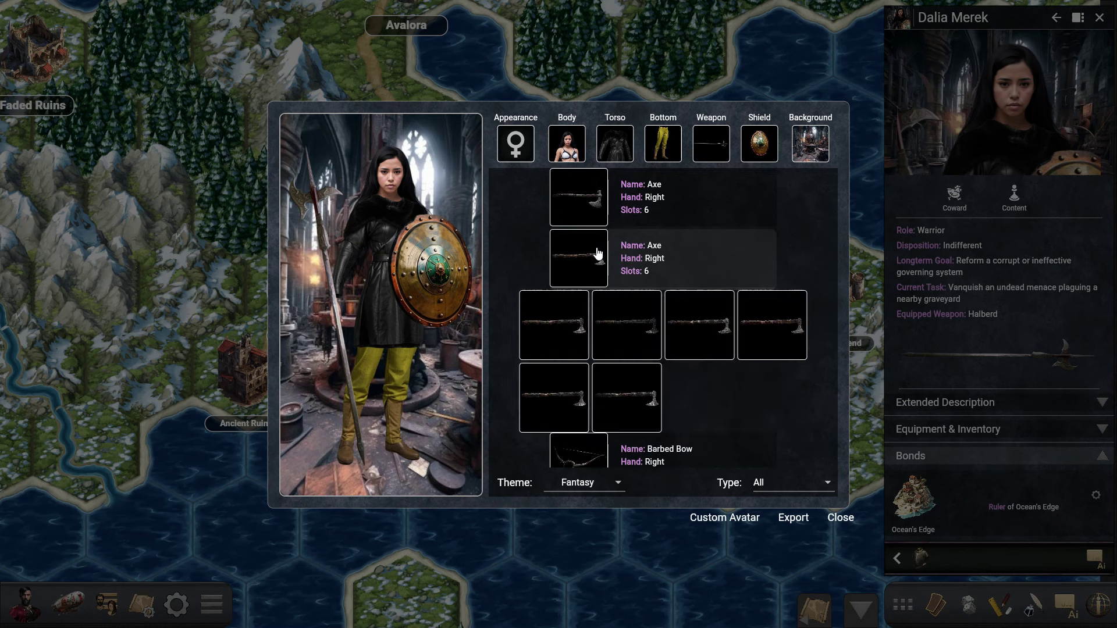
left_click(576, 314)
left_click(801, 160)
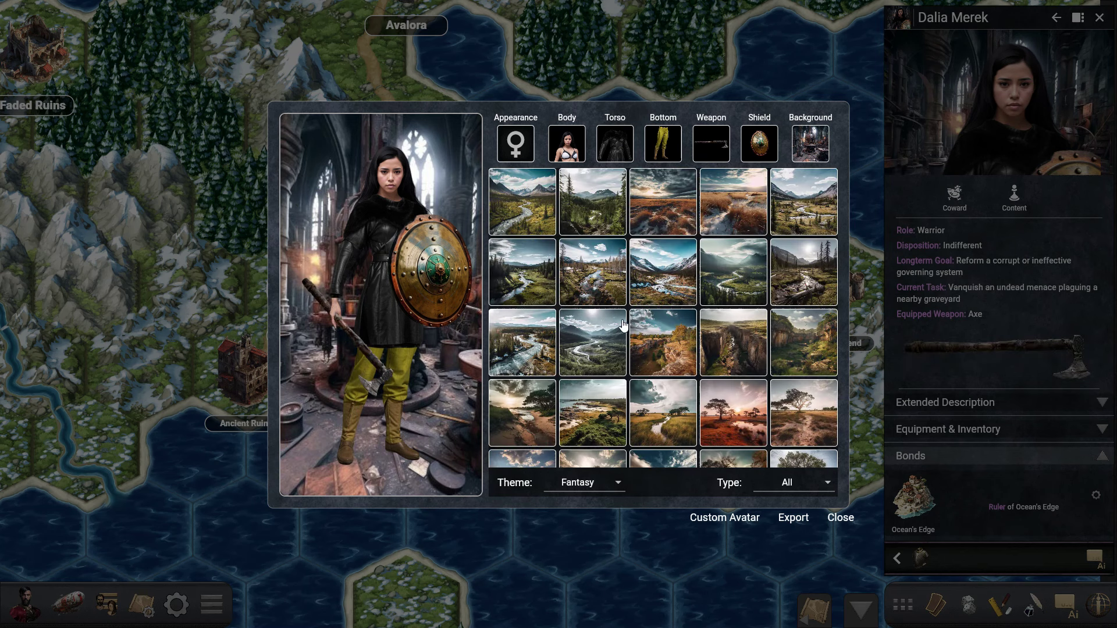
scroll(622, 325, "down", 5)
left_click(724, 382)
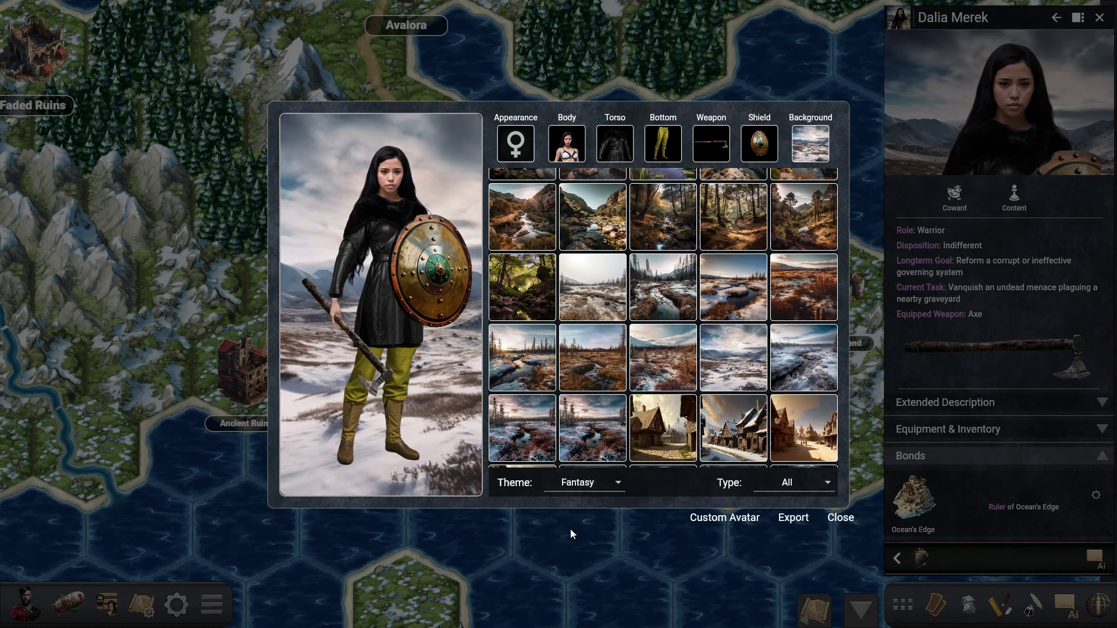
left_click(840, 517)
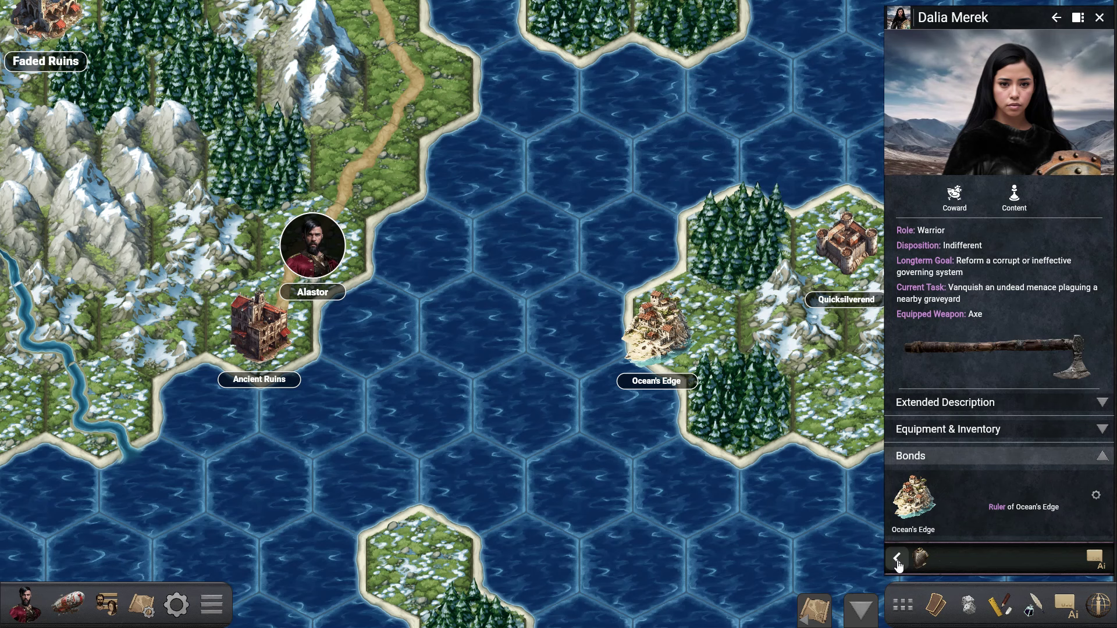
Set the leader's token on the forest hex beside Ocean's Edge, close the details, and open the location browser.
left_click(914, 500)
left_click_drag(916, 442, 758, 269)
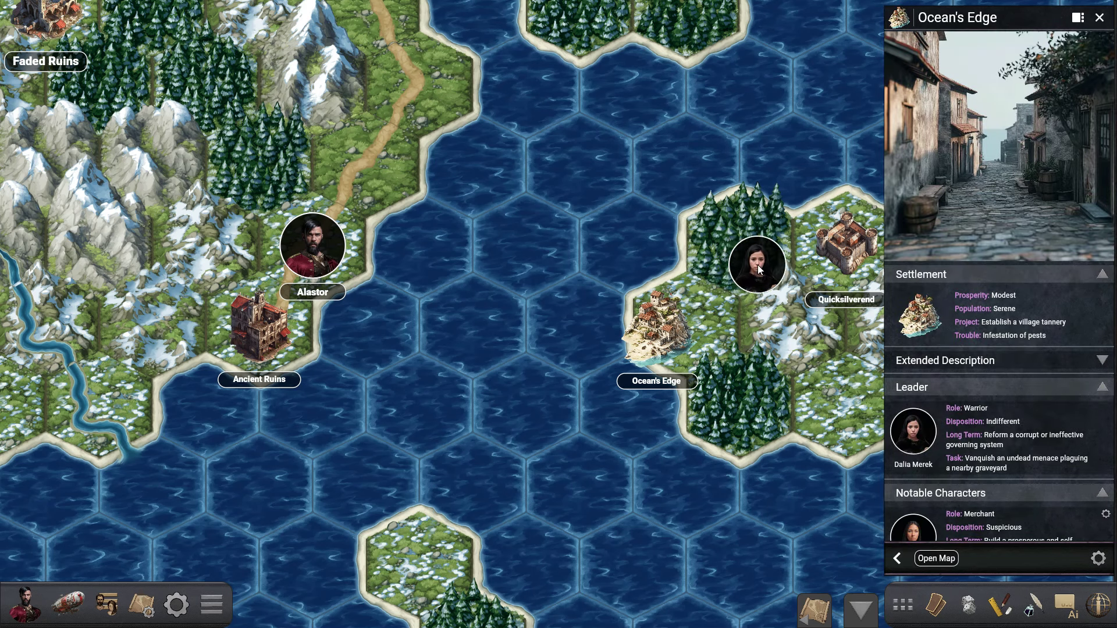
left_click_drag(704, 238, 743, 242)
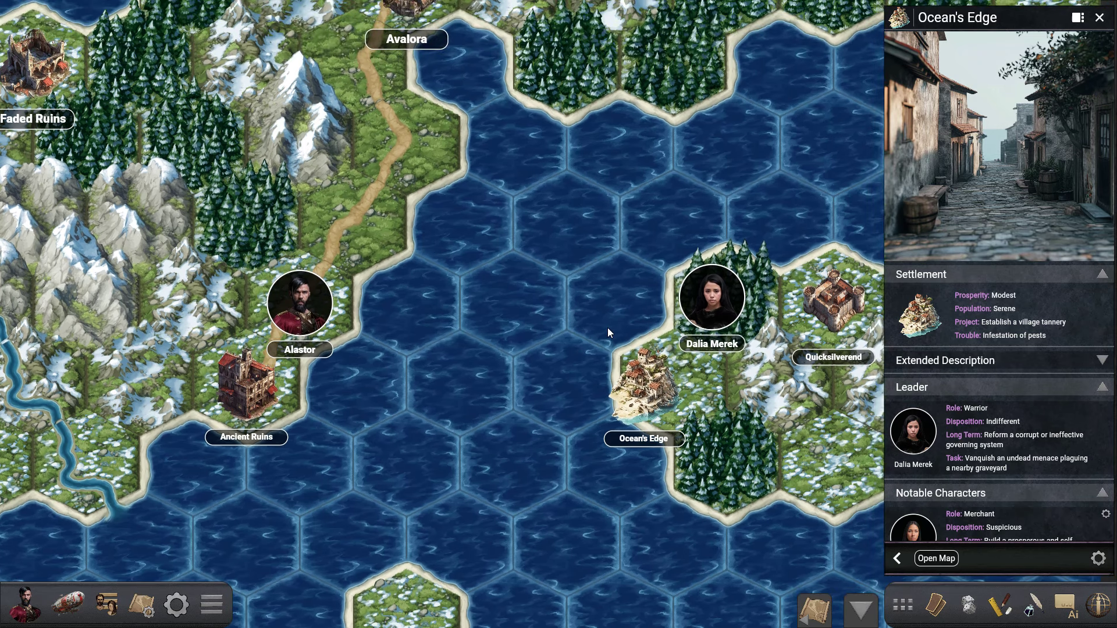
left_click(607, 327)
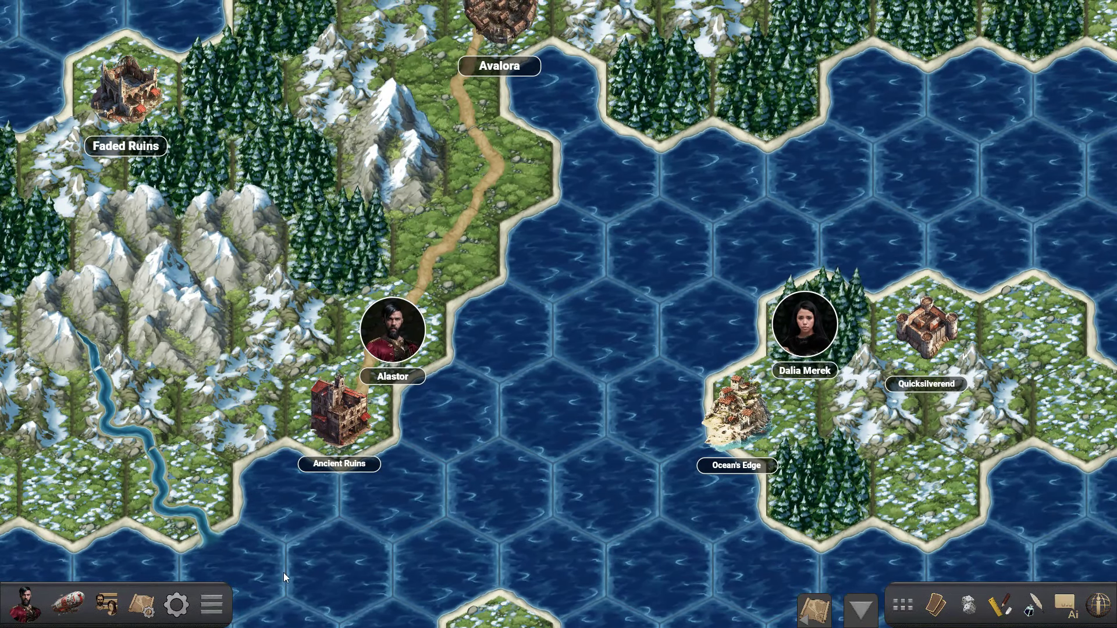
left_click(212, 605)
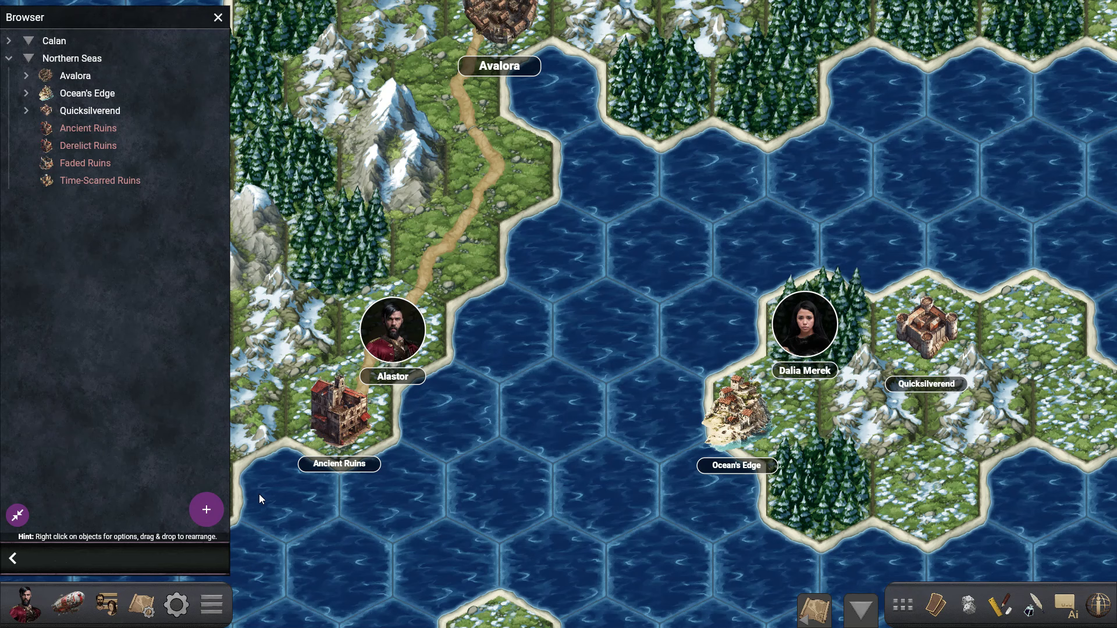
Create a new Star Map location using the blue starscape image.
left_click(208, 512)
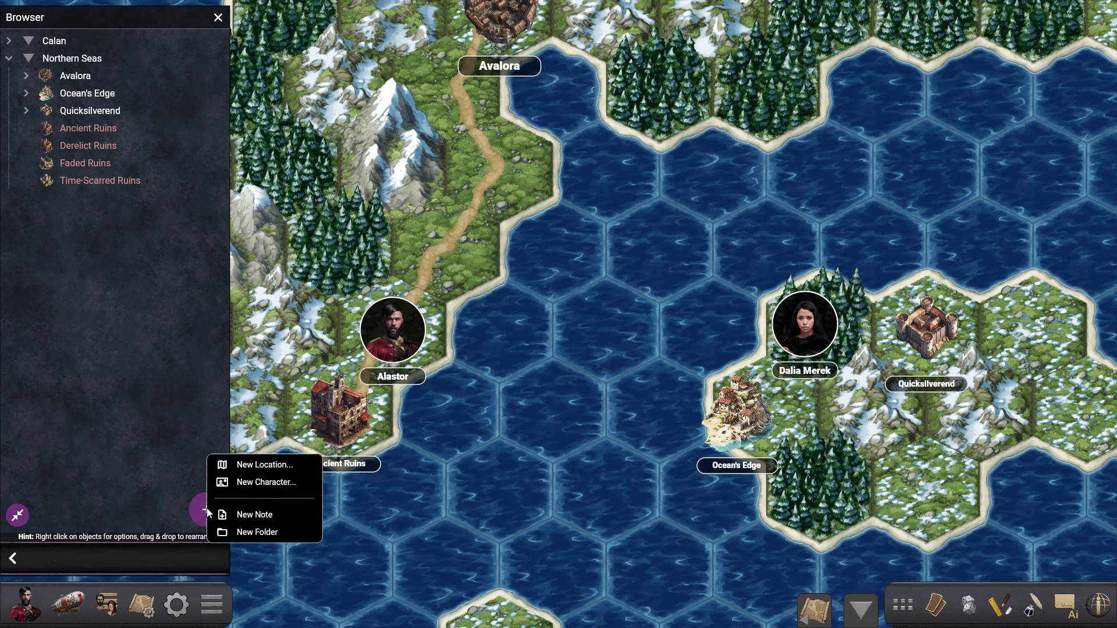
left_click(276, 465)
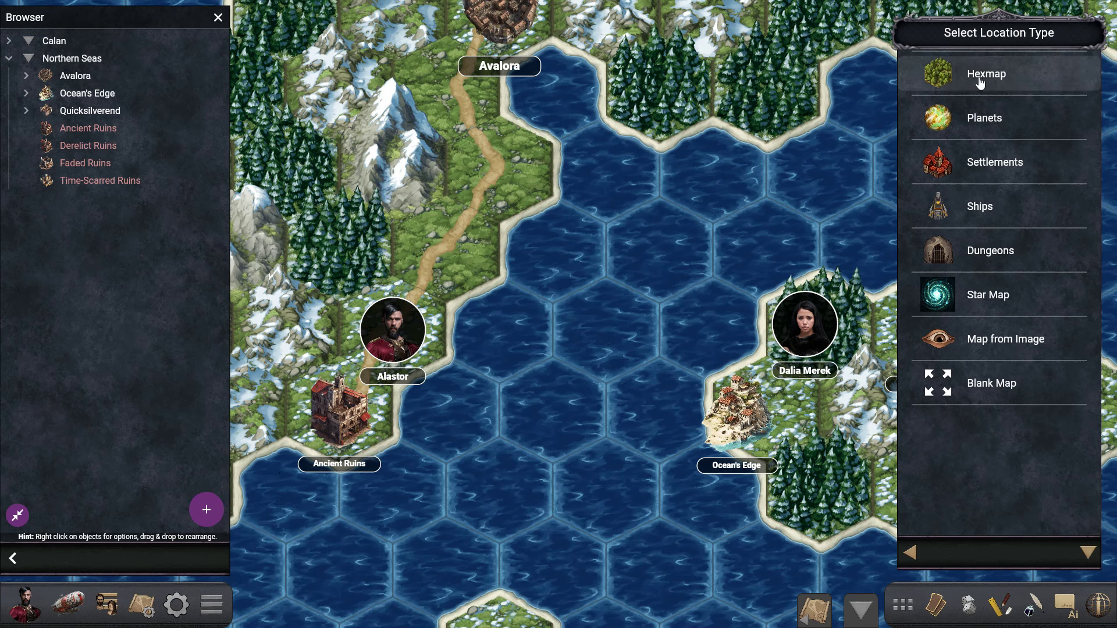
left_click(998, 303)
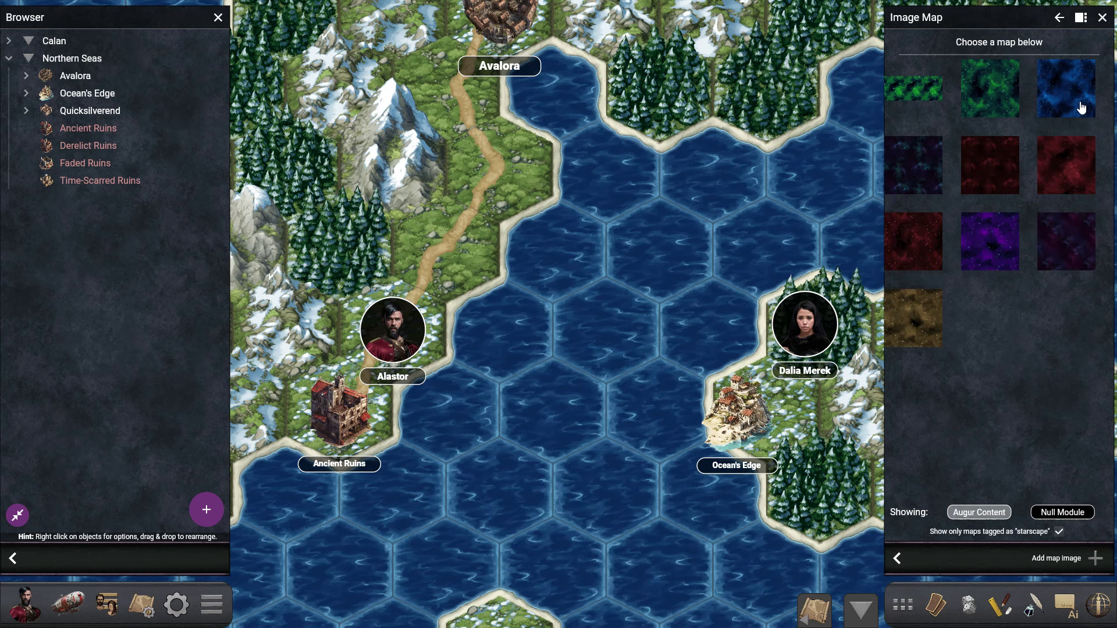
left_click(1082, 90)
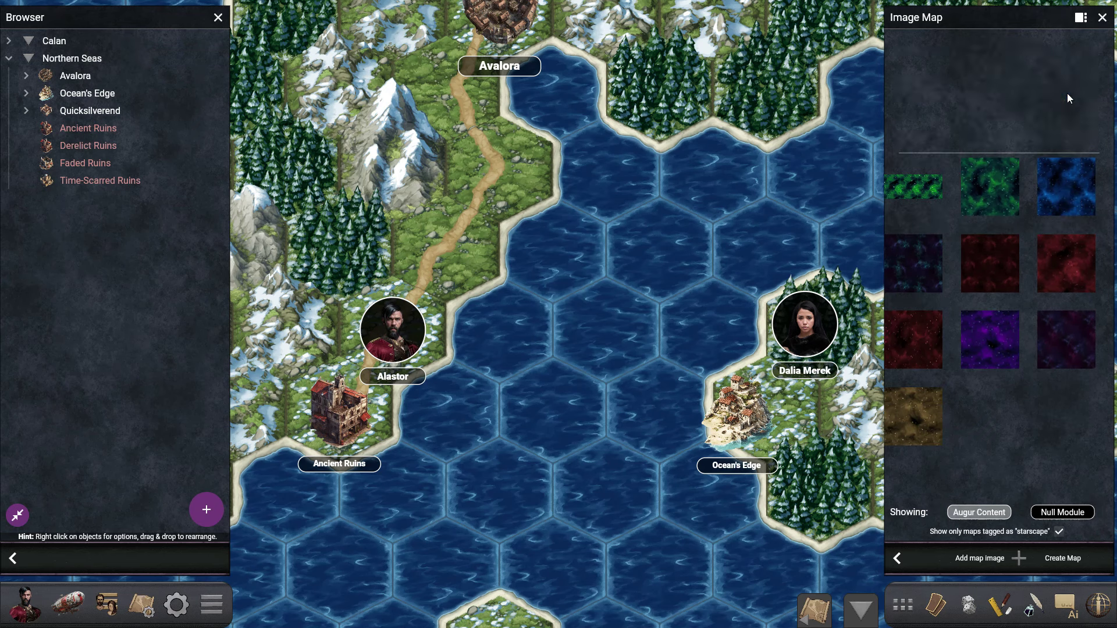
left_click(1079, 556)
Name the new map Galaxy and open it.
left_click(547, 333)
key("BackSpace")
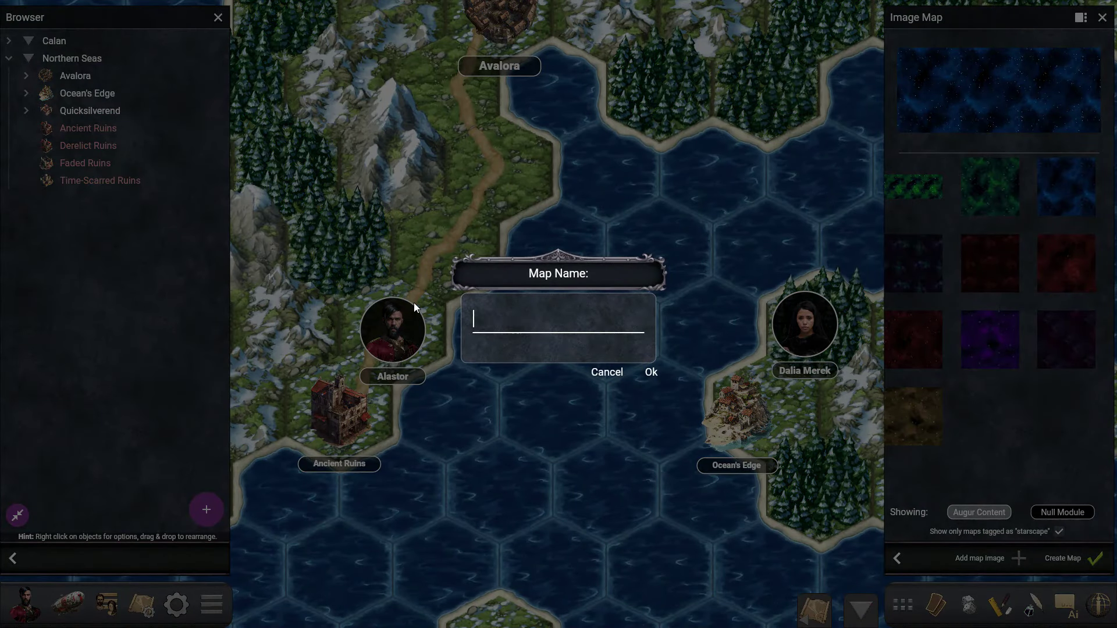
type("Galaxy")
key("Return")
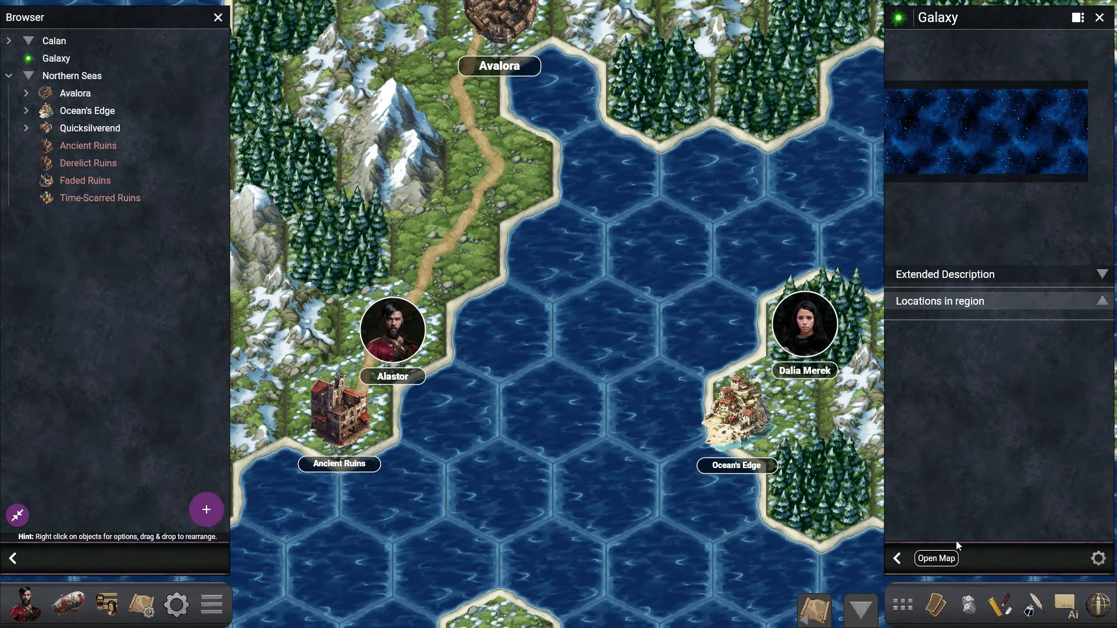
left_click(936, 558)
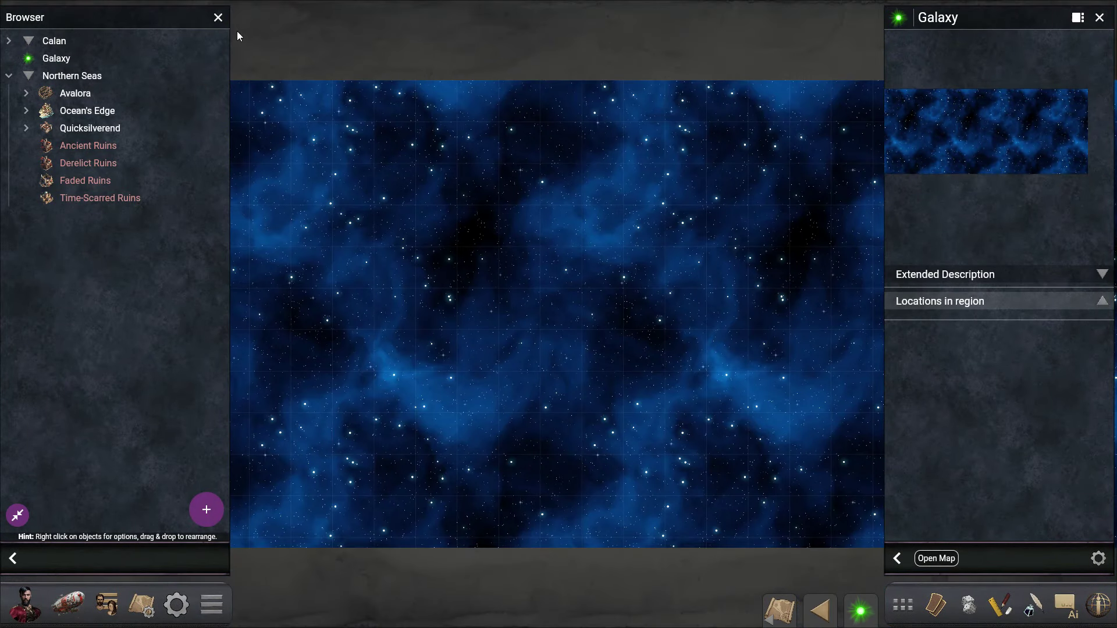
Switch the Galaxy map's grid to Hexes and drop the Black Dread airship onto it.
left_click(1100, 18)
scroll(801, 326, "up", 5)
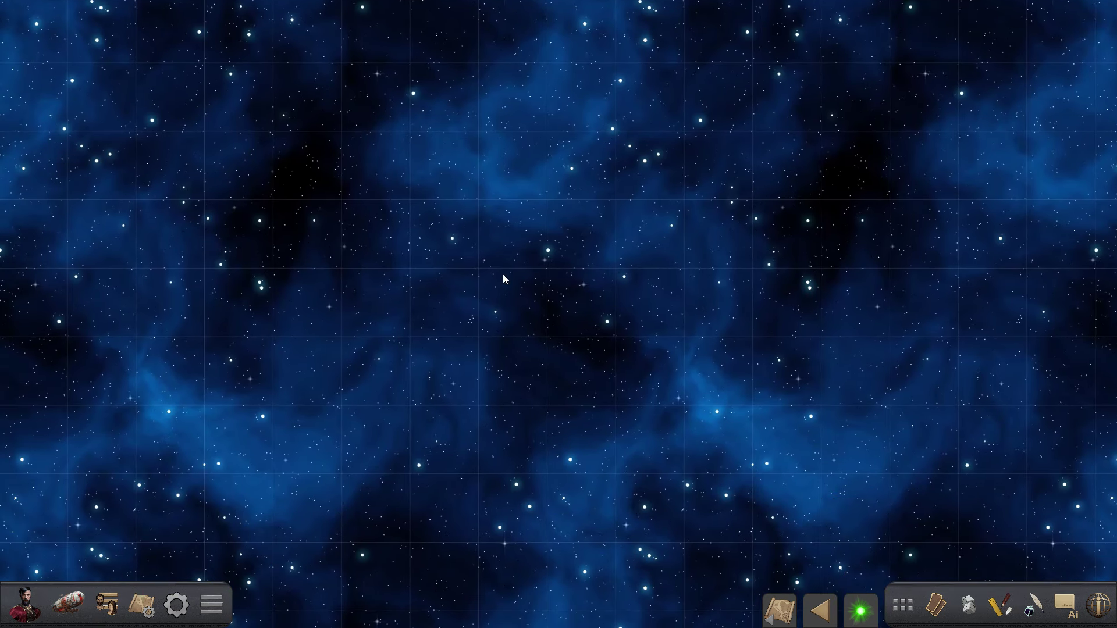
left_click(142, 606)
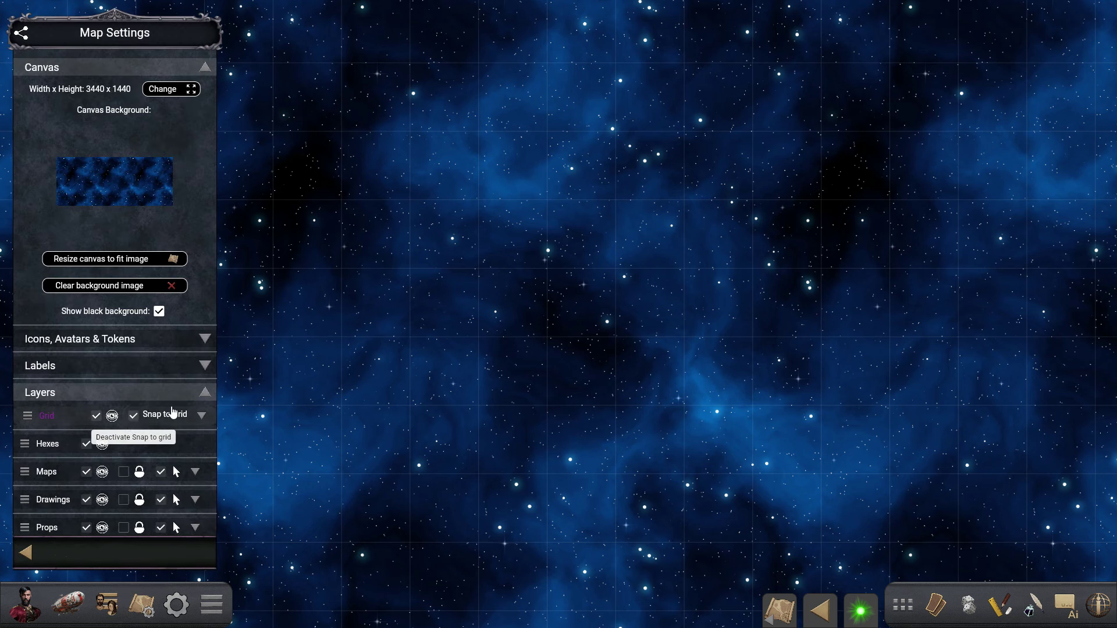
left_click(201, 415)
left_click(147, 444)
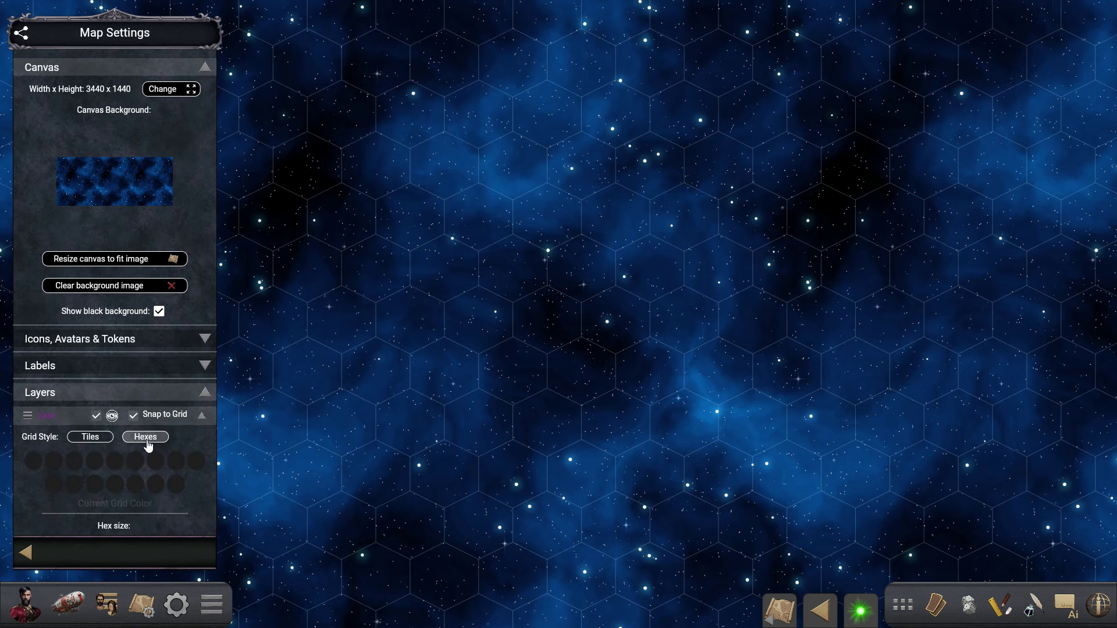
left_click(29, 552)
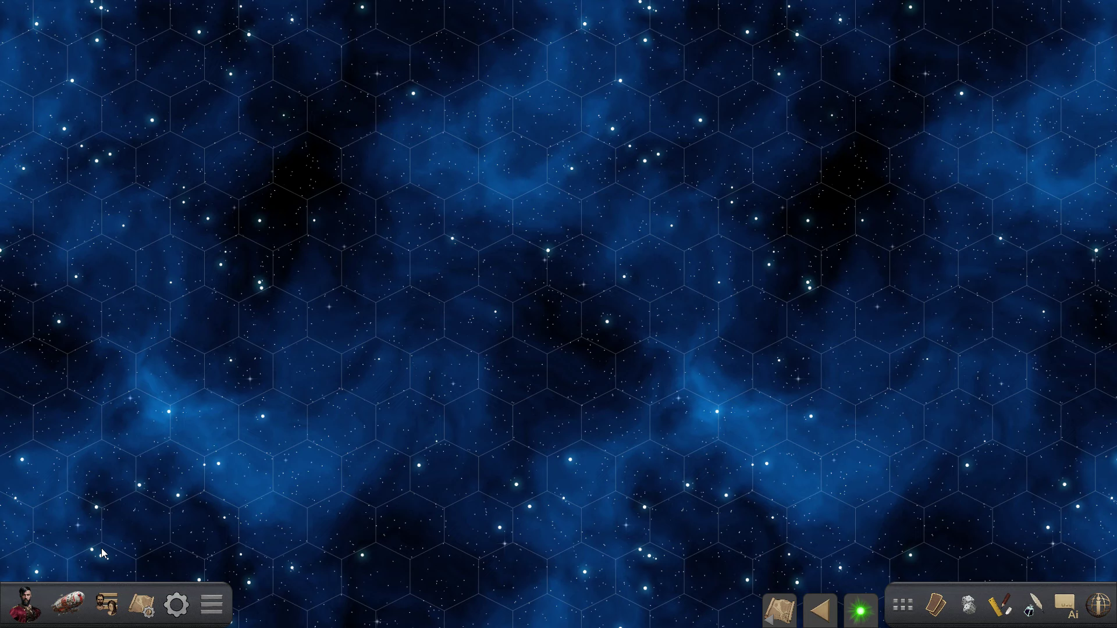
left_click_drag(68, 604, 317, 288)
Remove the Black Dread airship and add the Tainted planet Datura, rerolling until Datura appears.
right_click(317, 287)
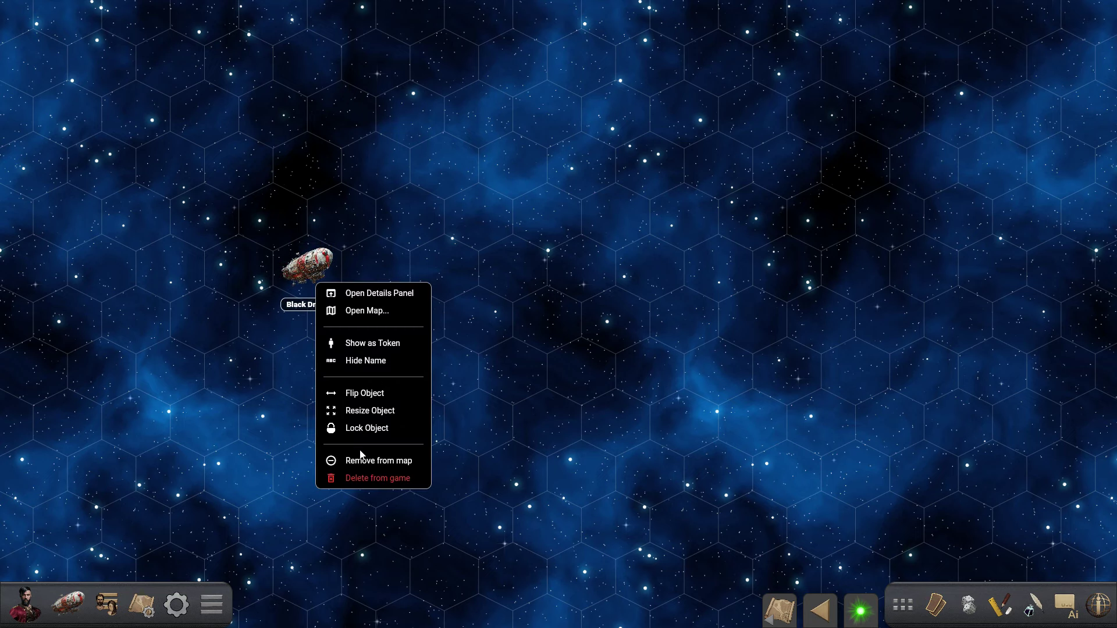
left_click(377, 461)
right_click(586, 164)
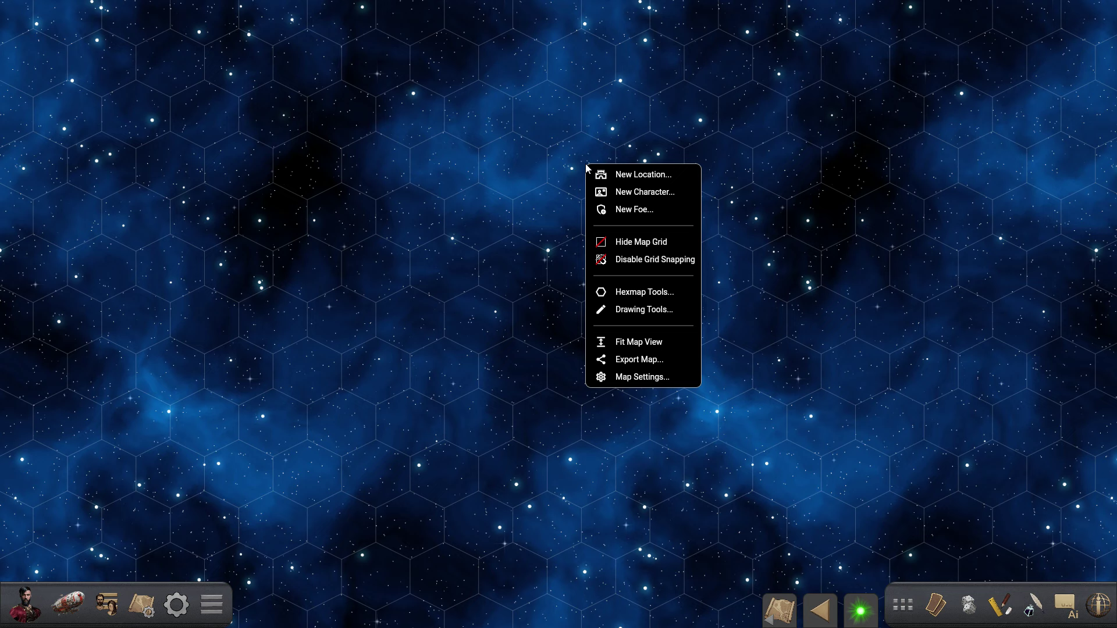
left_click(639, 174)
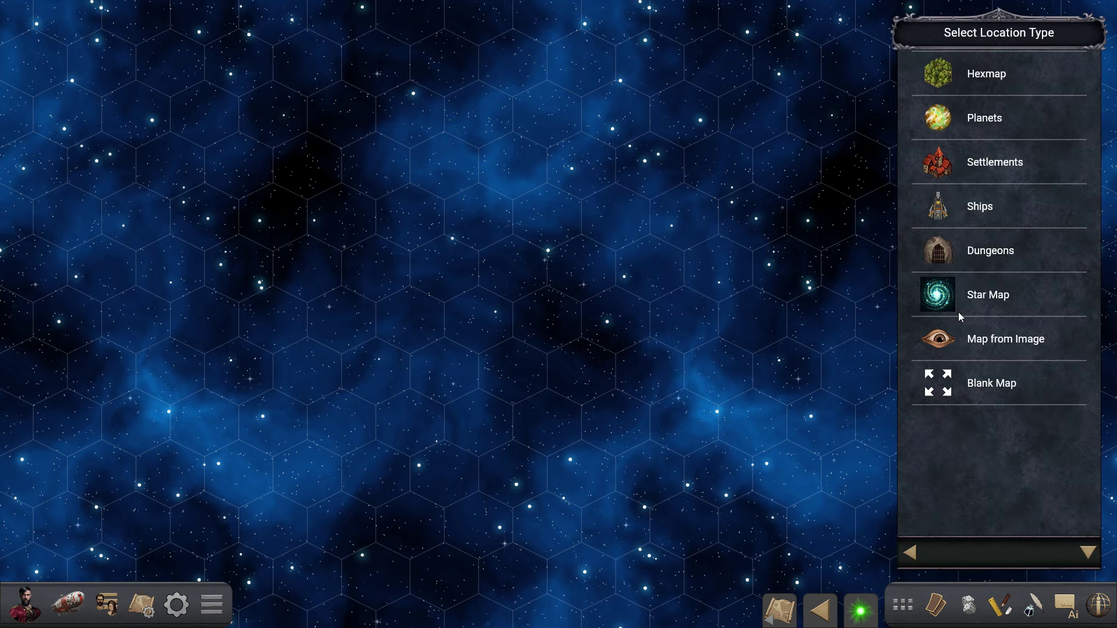
left_click(947, 114)
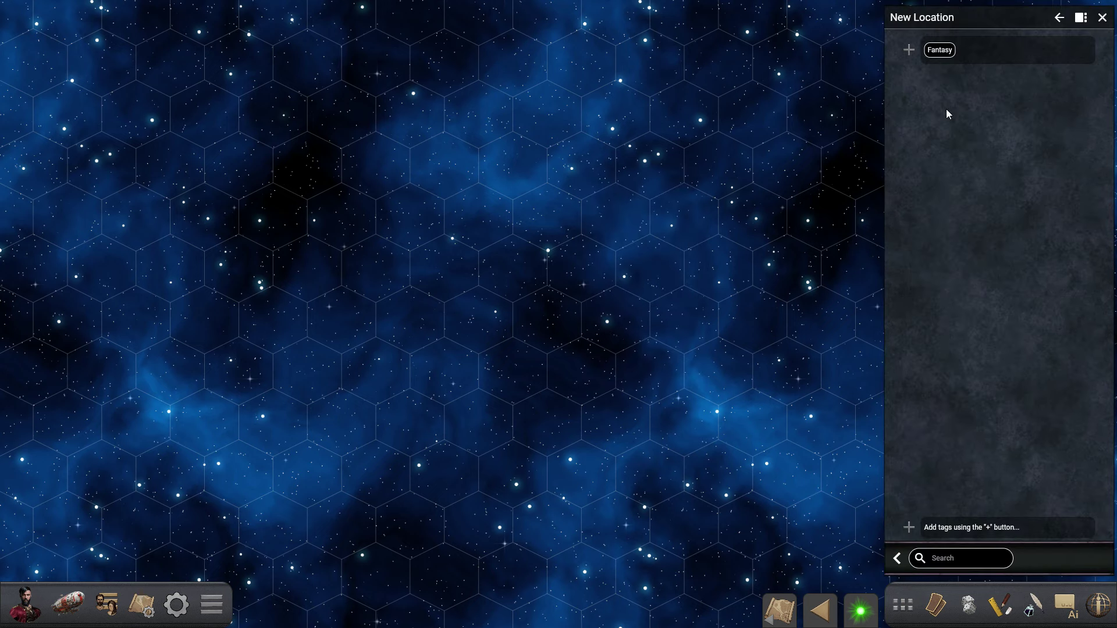
left_click(947, 58)
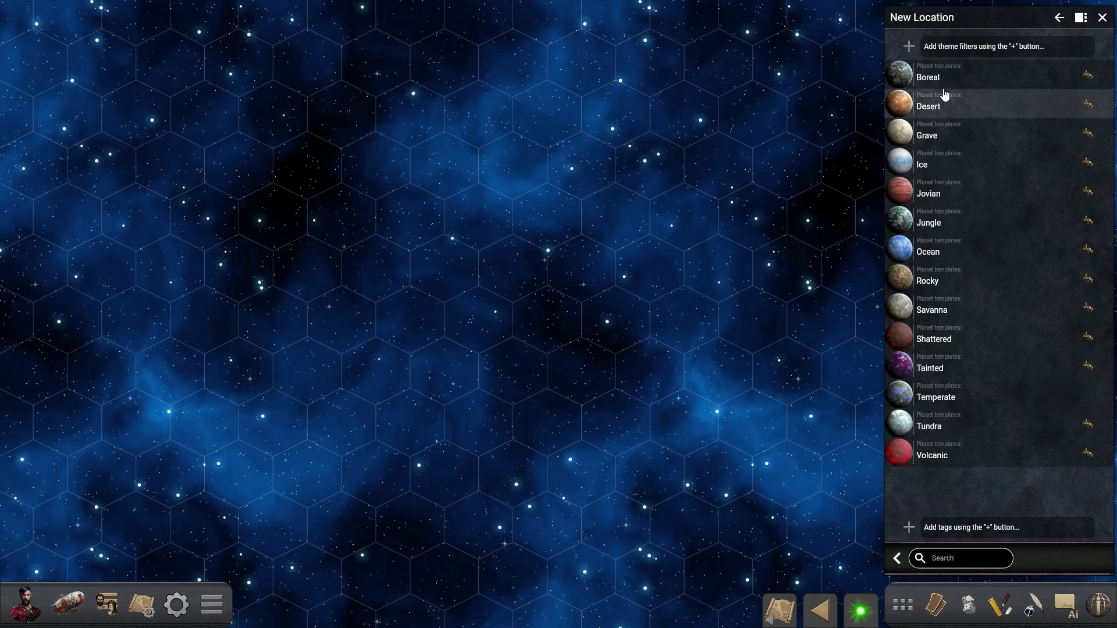
left_click(950, 375)
scroll(991, 401, "down", 2)
scroll(995, 437, "up", 2)
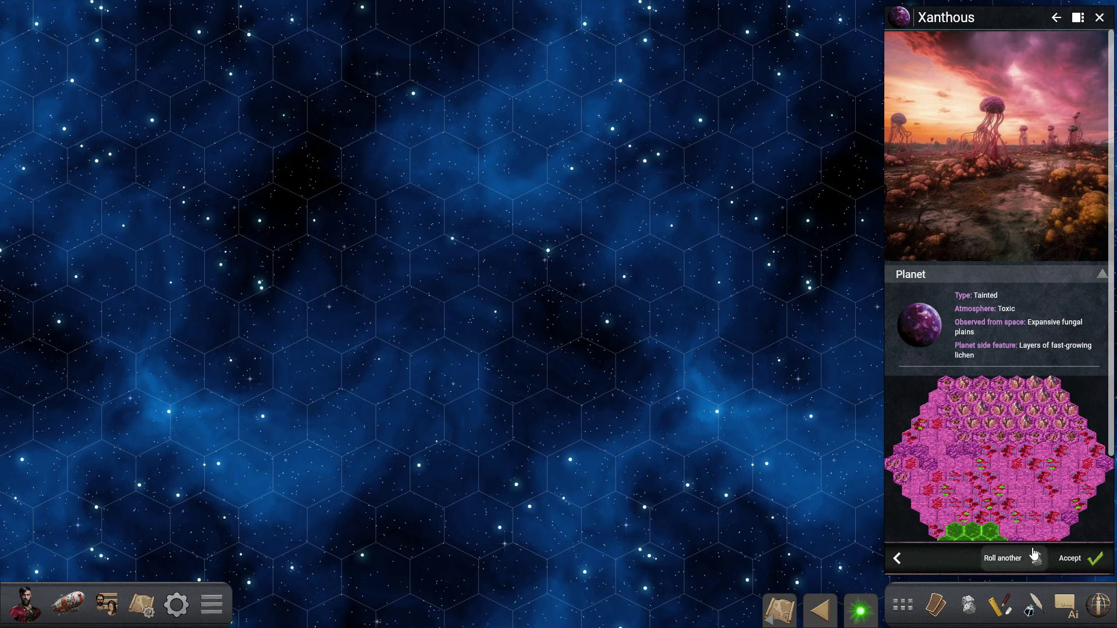
left_click(1015, 562)
left_click(1017, 564)
left_click(1016, 564)
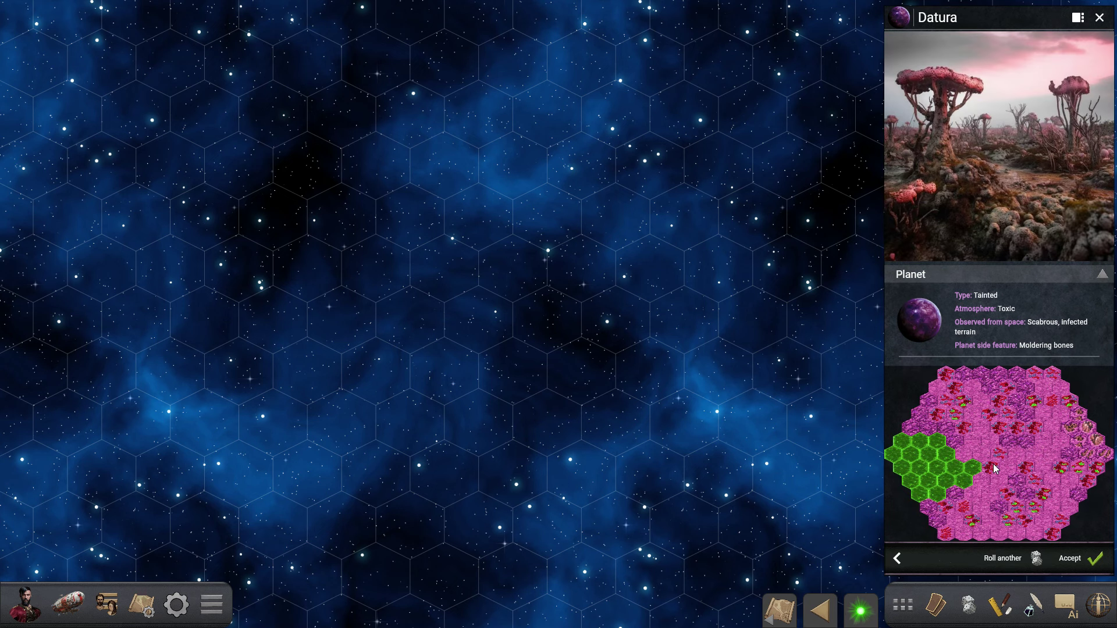
left_click(1089, 560)
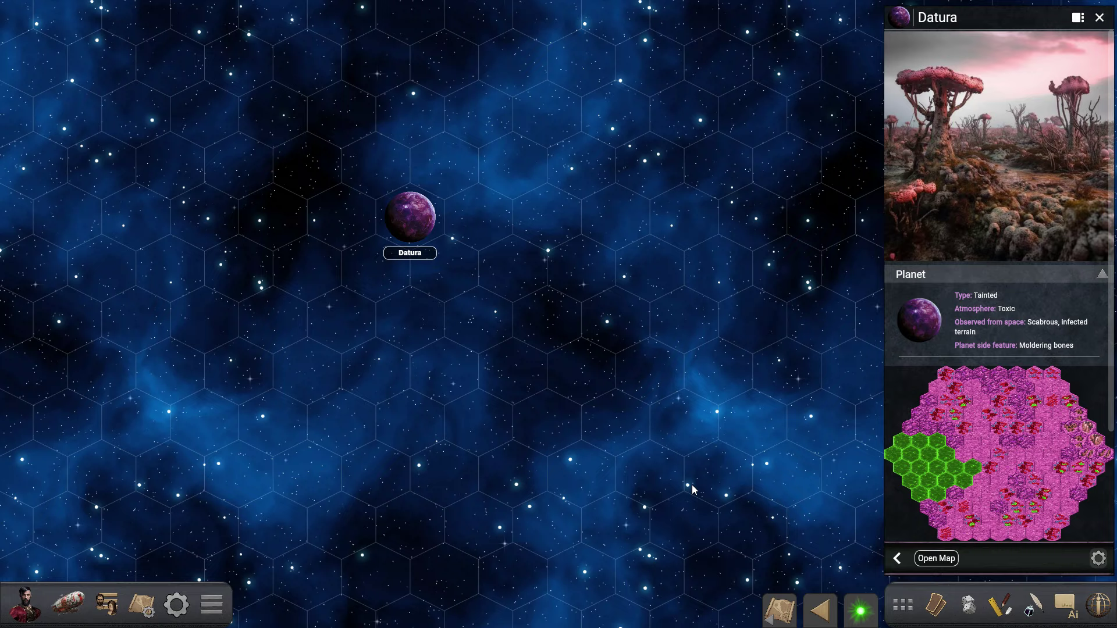
Add the ice planet Niflheim from the Ice template.
right_click(294, 317)
left_click(317, 325)
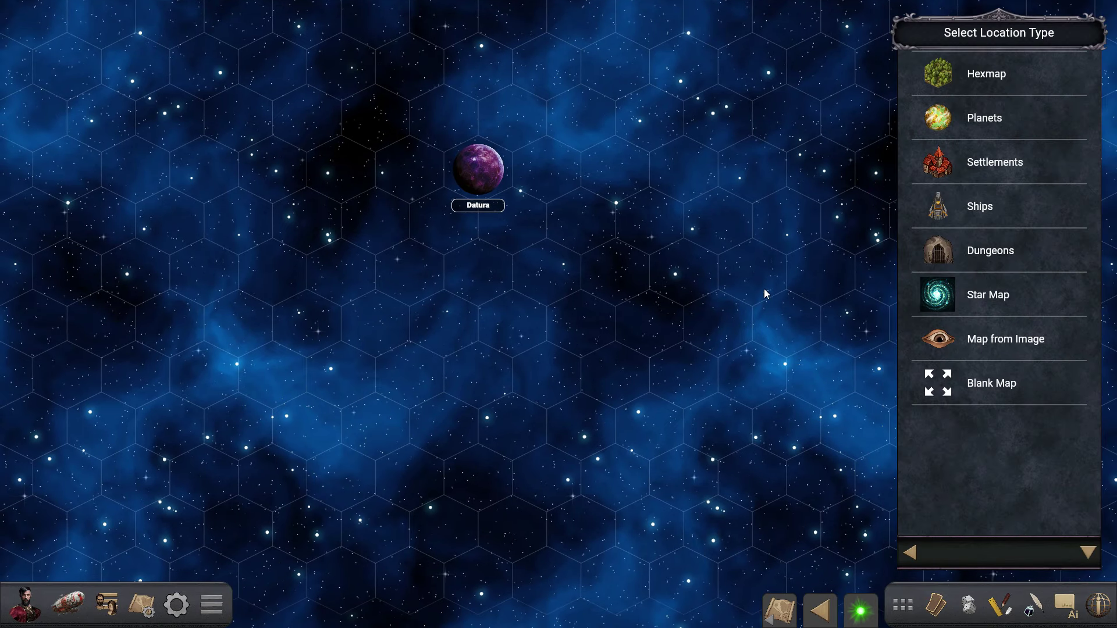
left_click(942, 119)
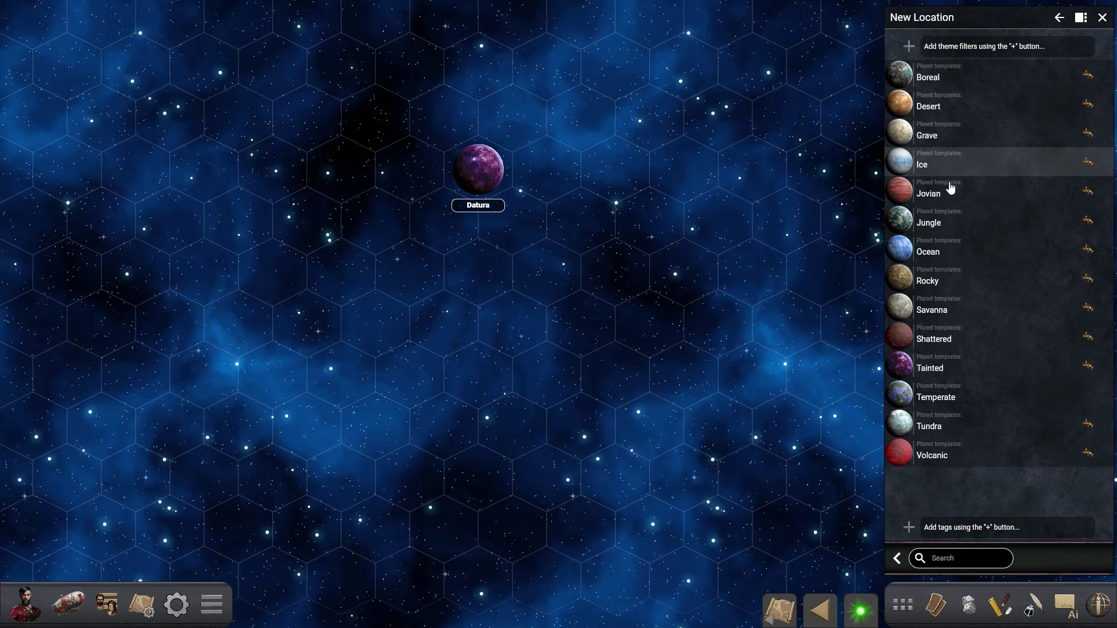
left_click(943, 166)
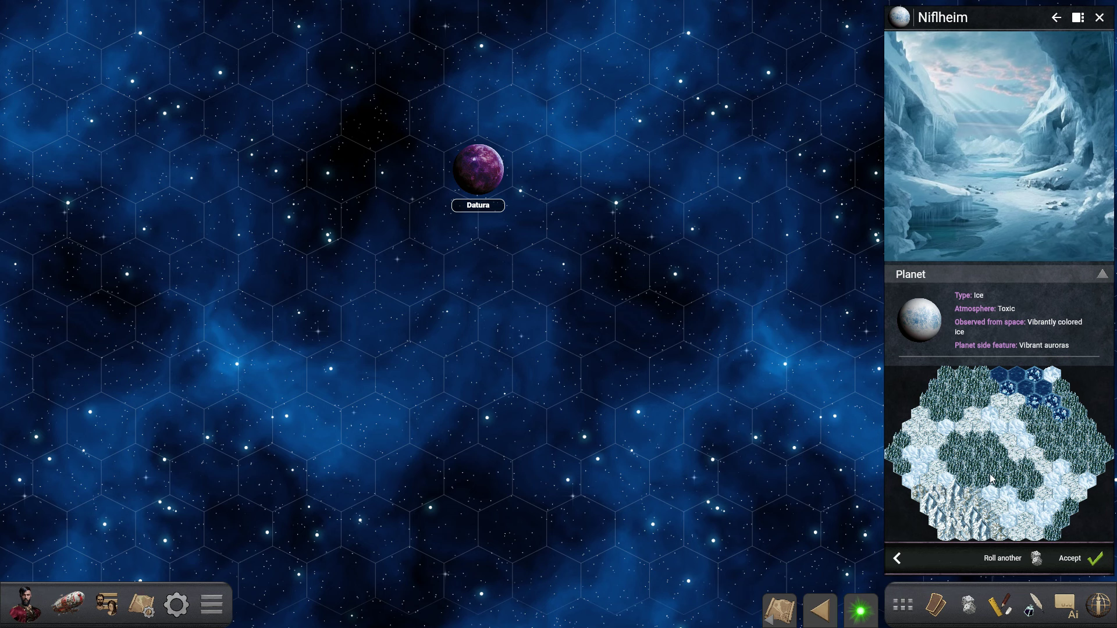
scroll(992, 478, "down", 1)
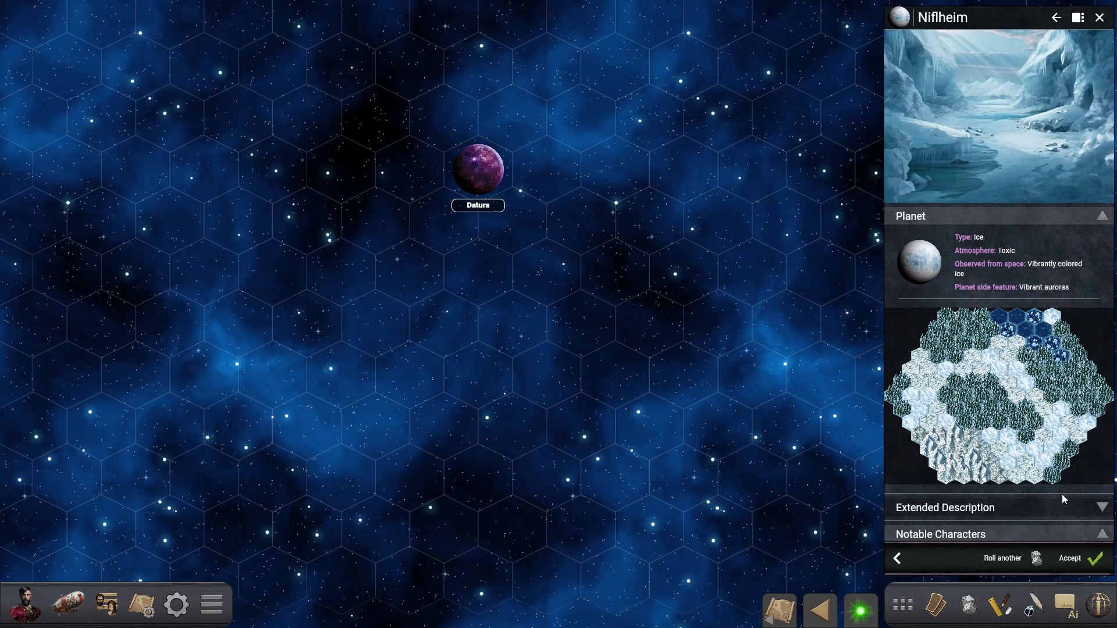
left_click(1080, 560)
Add the Shattered planet Sunder and move it down beneath Datura.
right_click(596, 332)
left_click(612, 349)
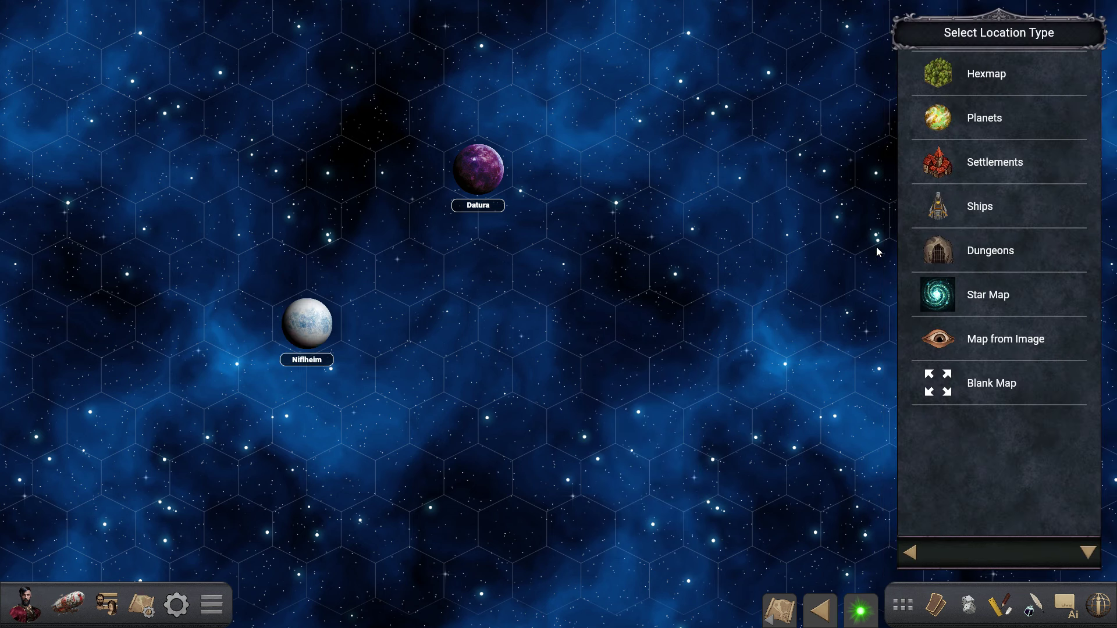
left_click(931, 117)
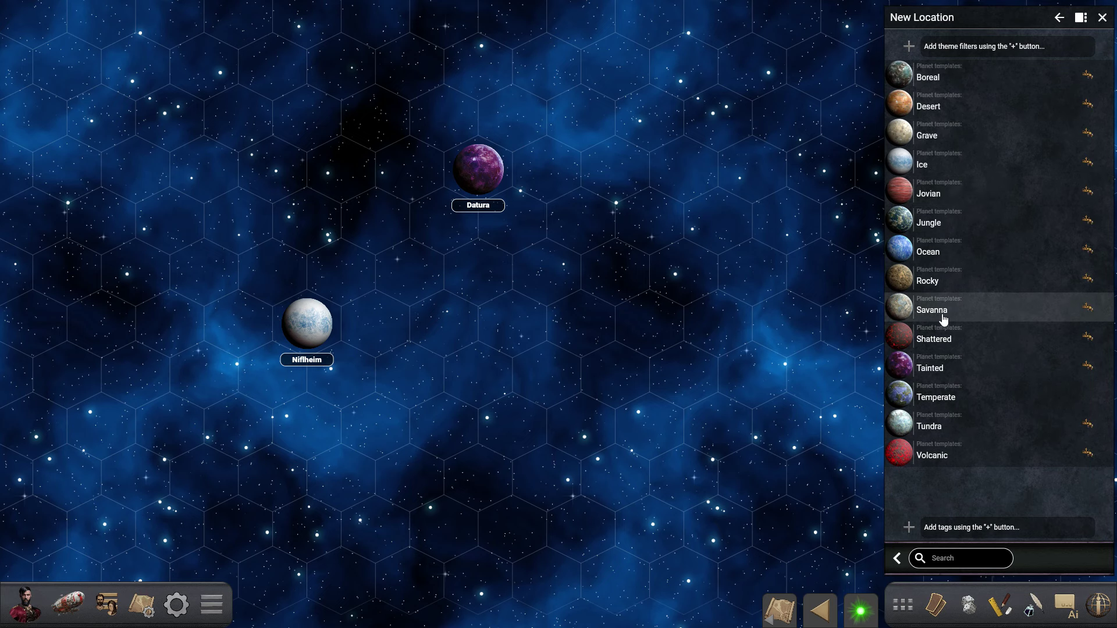
left_click(944, 338)
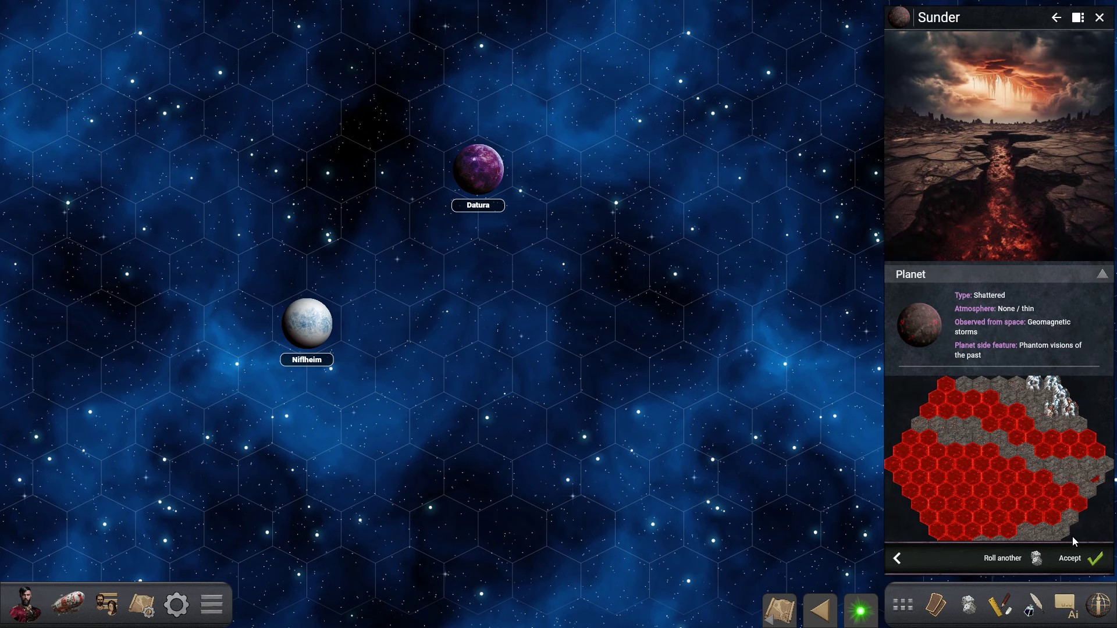
left_click(1086, 559)
left_click(933, 559)
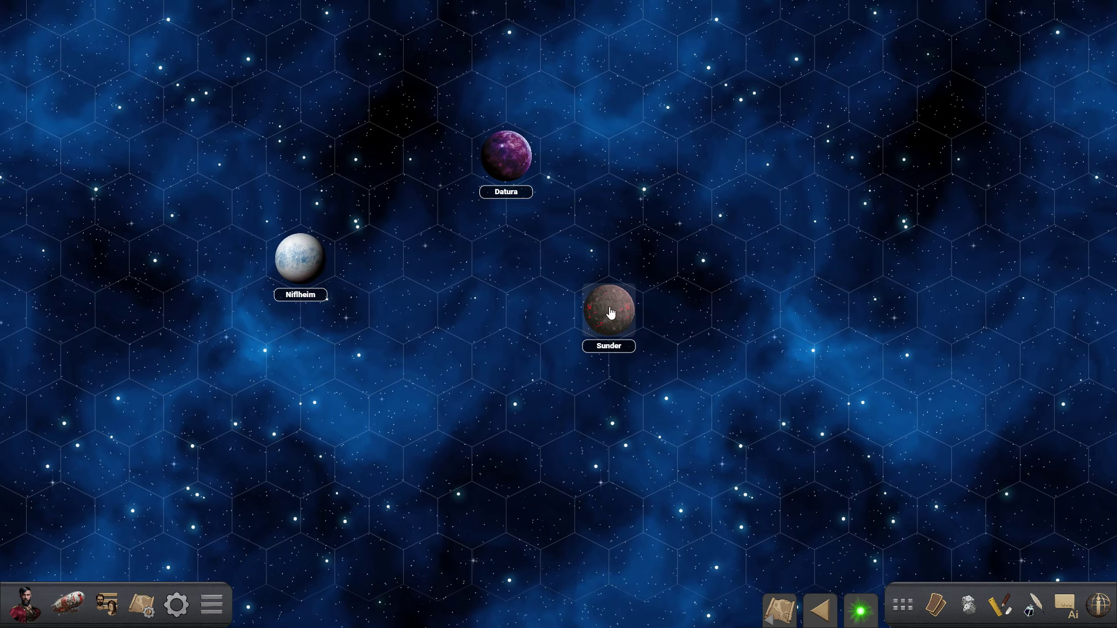
left_click_drag(615, 310, 516, 365)
Draw a red dashed route from Niflheim to Datura.
left_click(993, 606)
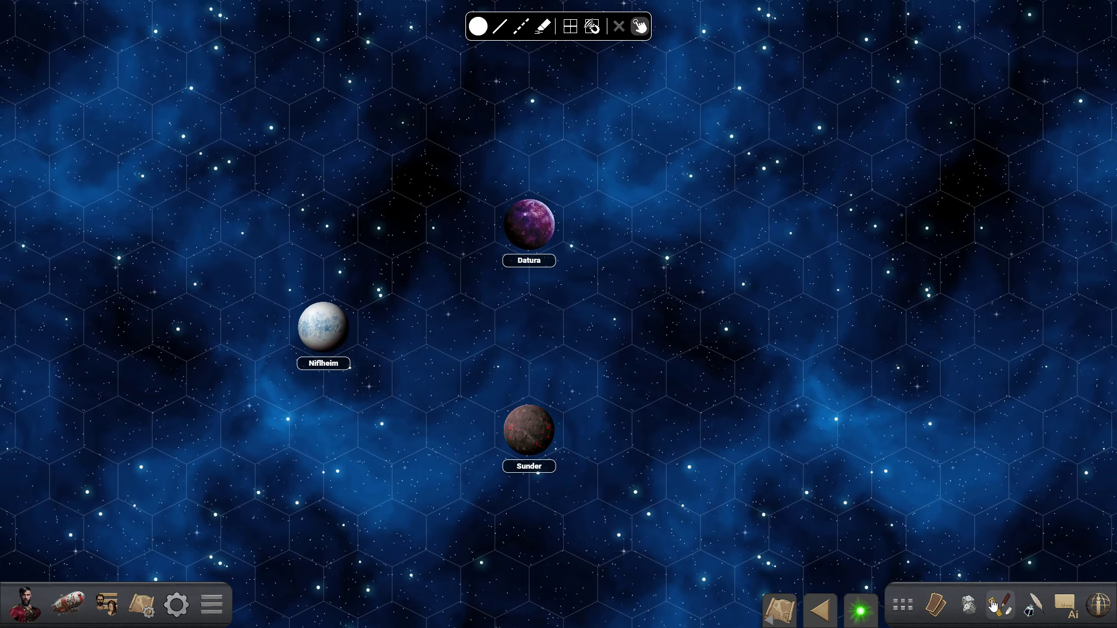
left_click(521, 26)
left_click(478, 27)
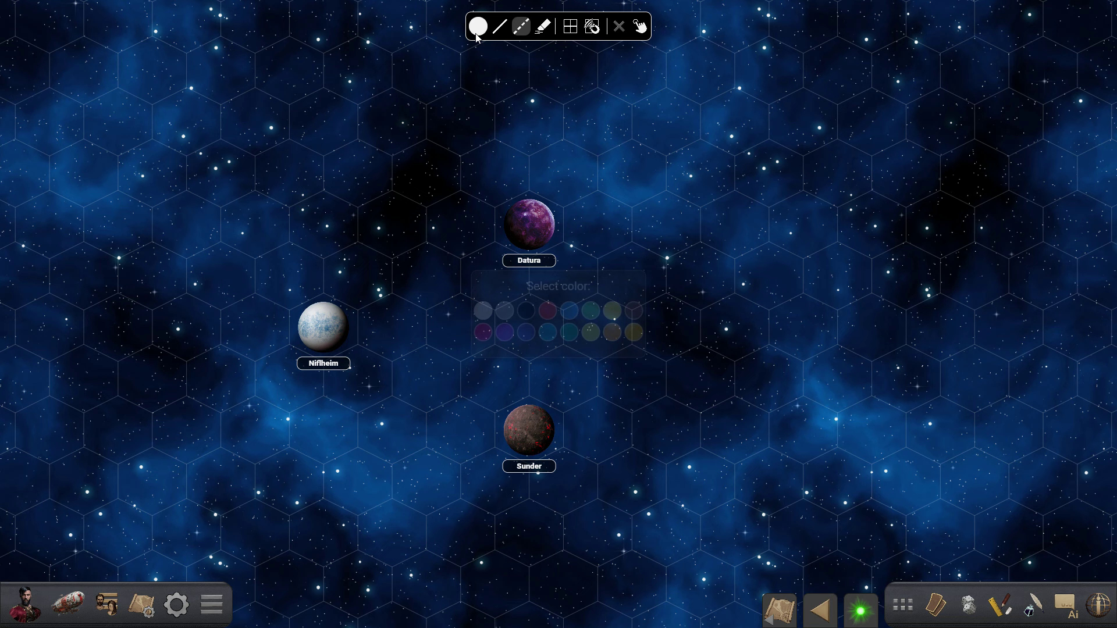
left_click(549, 312)
left_click_drag(338, 324, 505, 235)
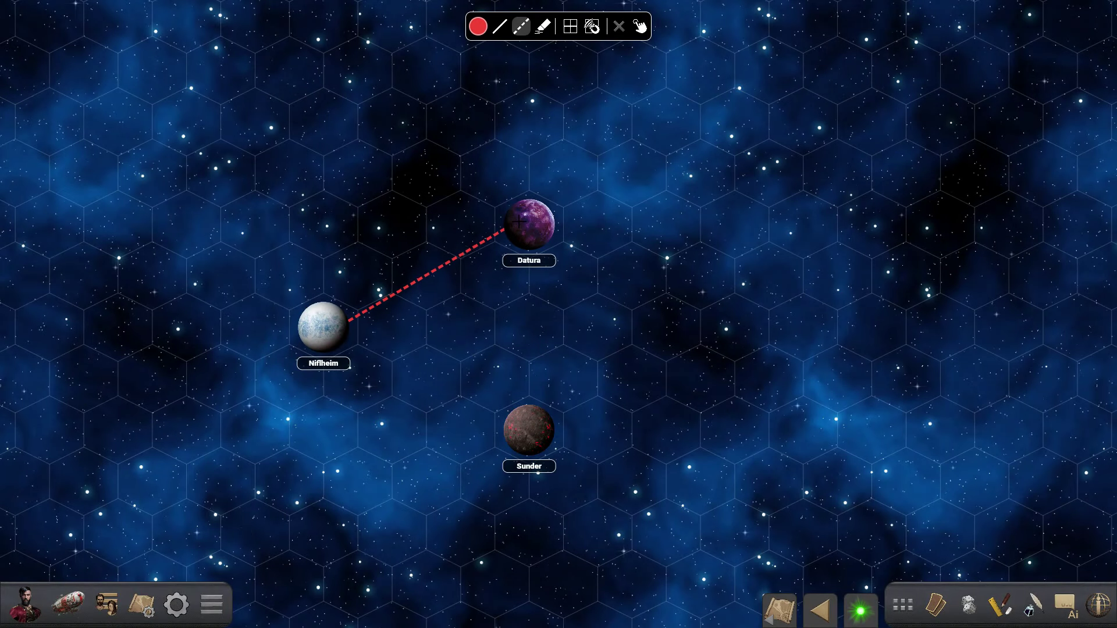
Draw a purple dashed route from Datura to Sunder and move Sunder onto its end.
left_click(480, 27)
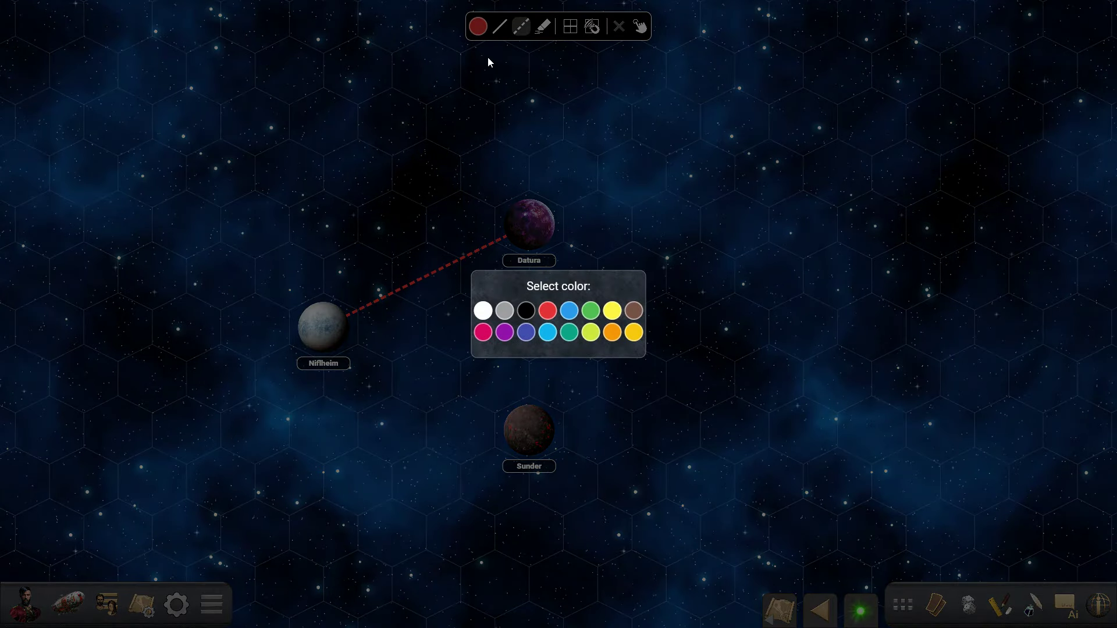
left_click(505, 332)
left_click_drag(615, 337, 629, 384)
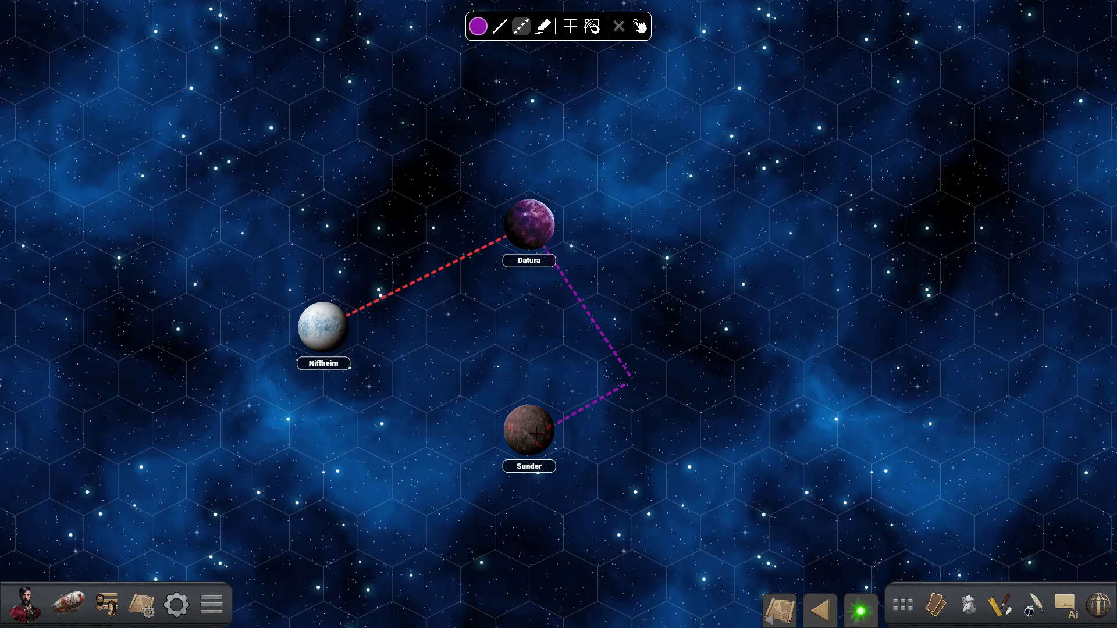
left_click(619, 28)
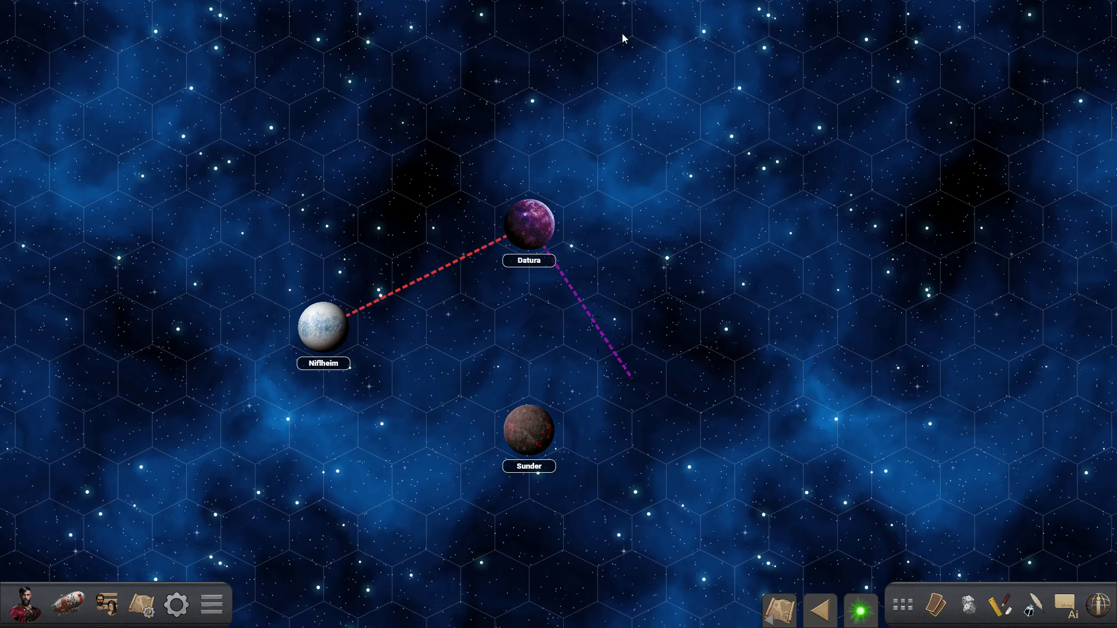
left_click_drag(529, 445, 634, 394)
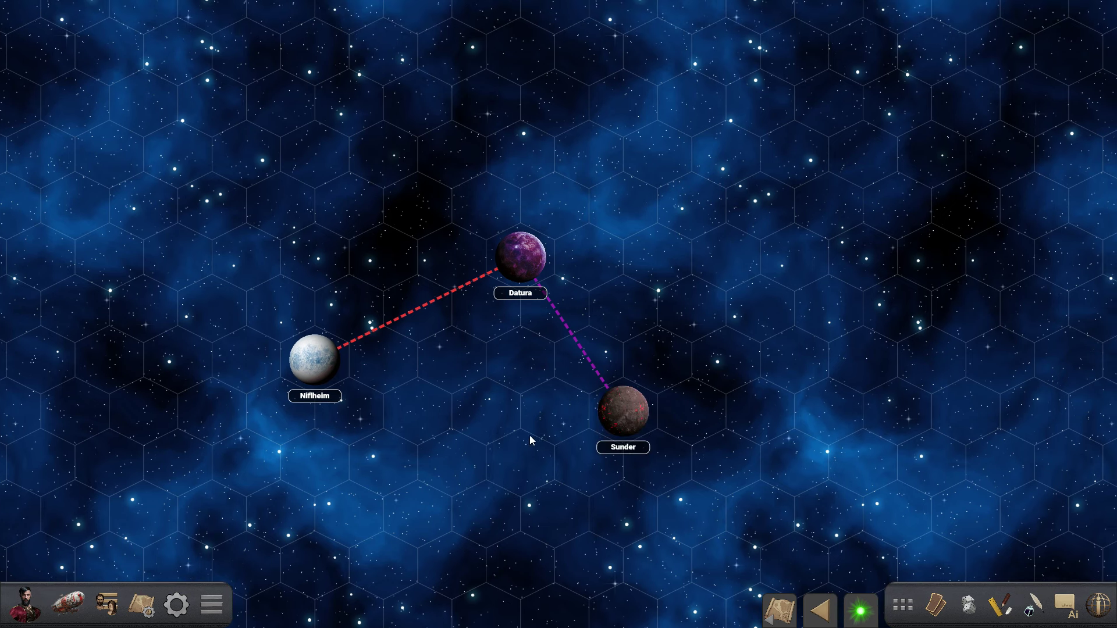
Generate the Sci-fi Megacorp Ship Royal Signet and set it on the red Niflheim–Datura route.
right_click(418, 402)
left_click(466, 417)
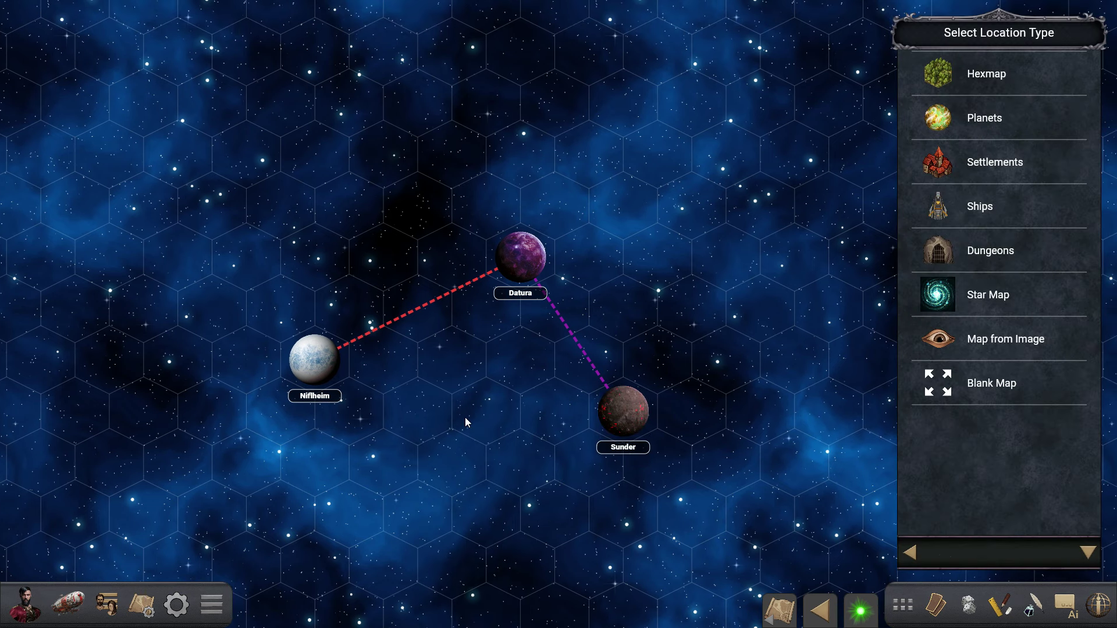
left_click(949, 219)
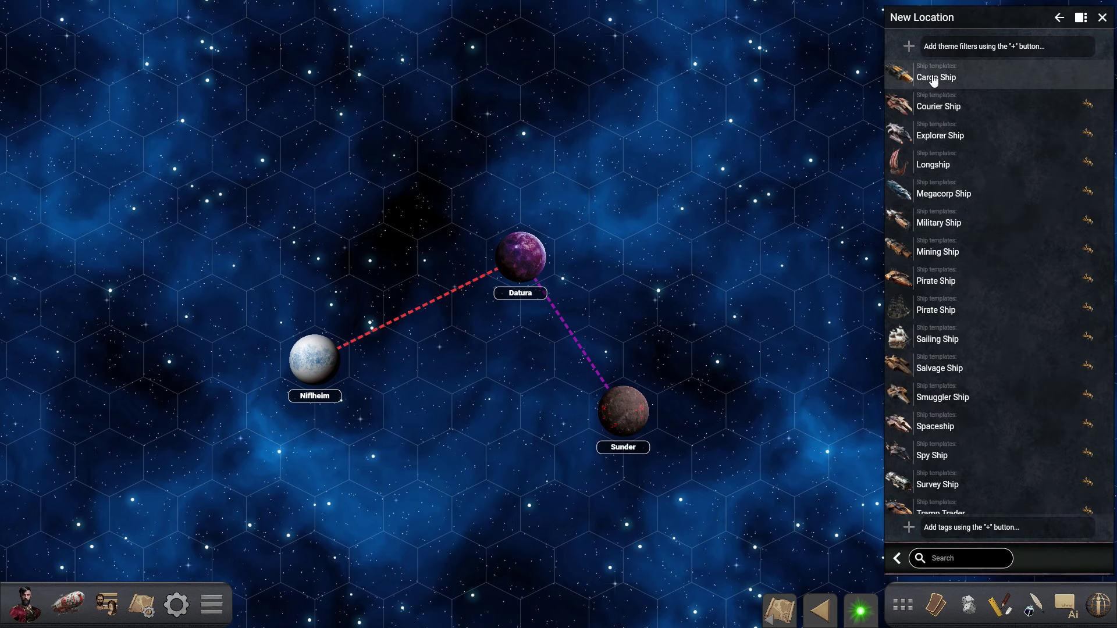
left_click(911, 46)
left_click(975, 65)
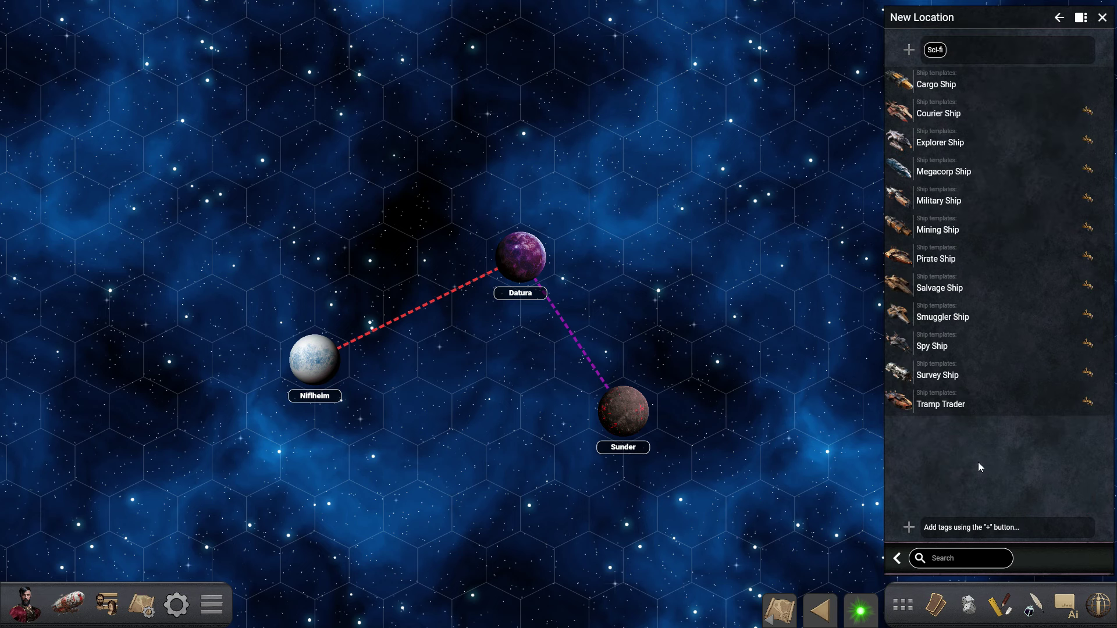
left_click(958, 177)
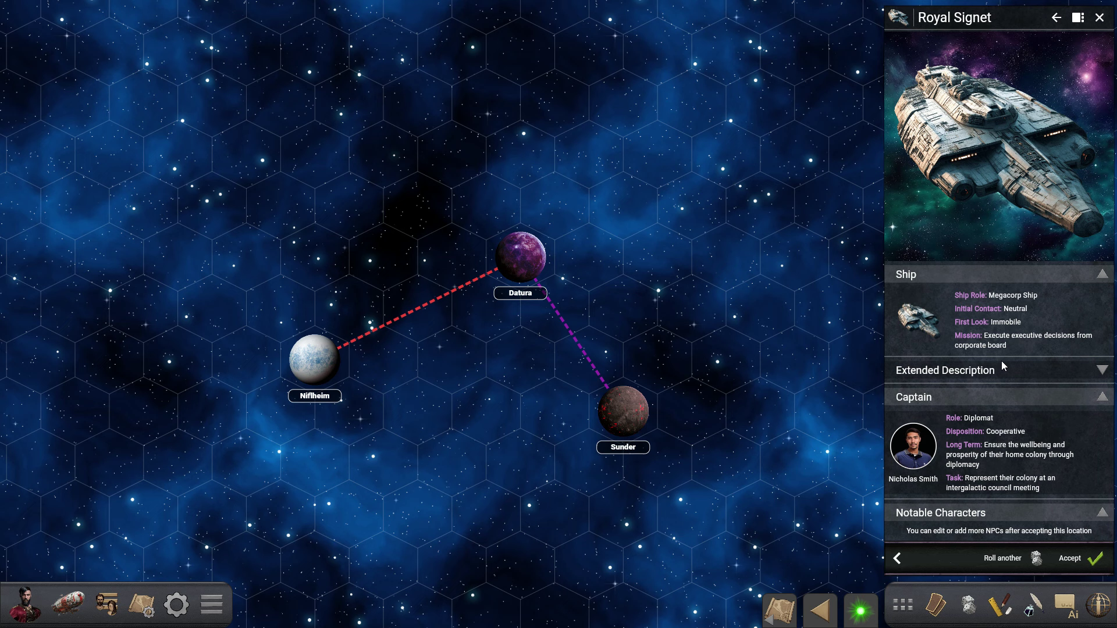
scroll(1001, 361, "down", 1)
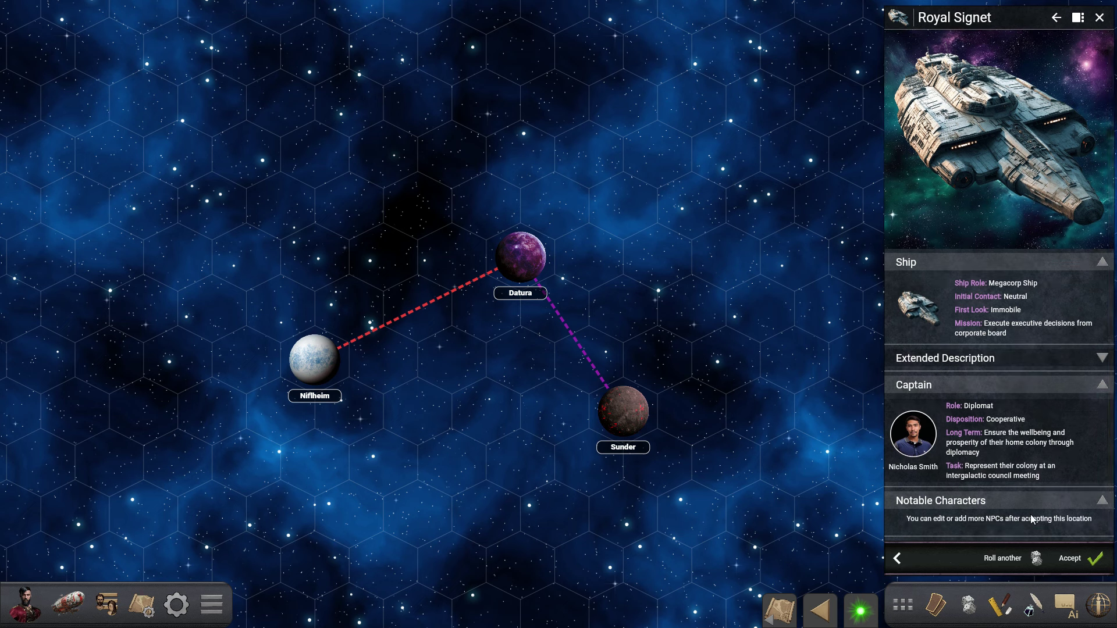
left_click(1070, 559)
left_click_drag(416, 411, 416, 308)
Add a Habitat Station settlement, rerolling twice to get Lyric, beside the Datura–Sunder route.
right_click(617, 320)
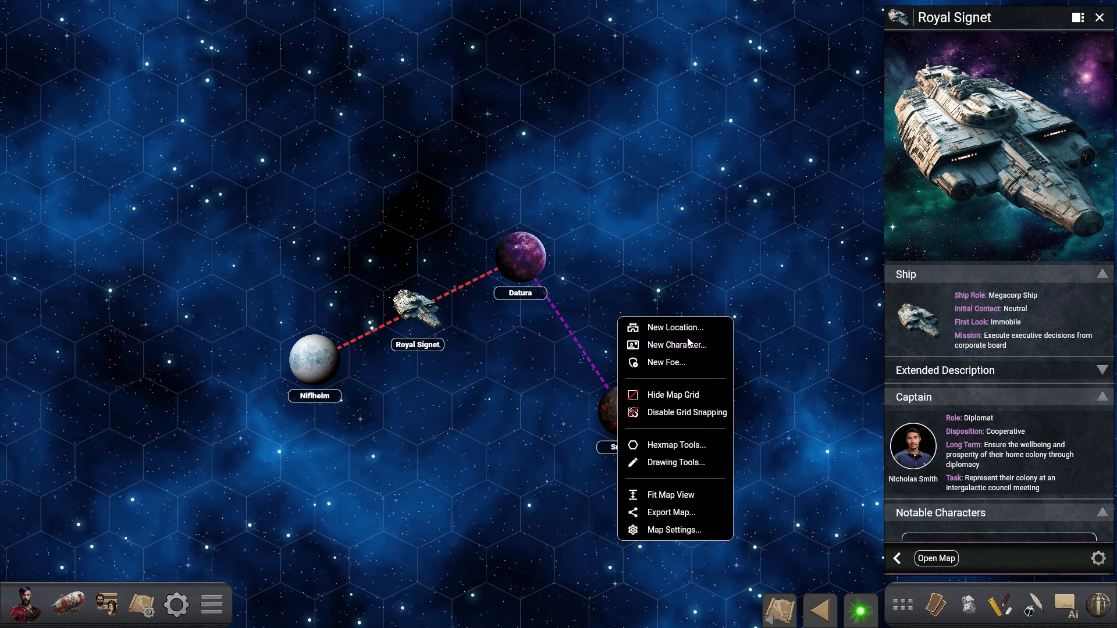
left_click(657, 325)
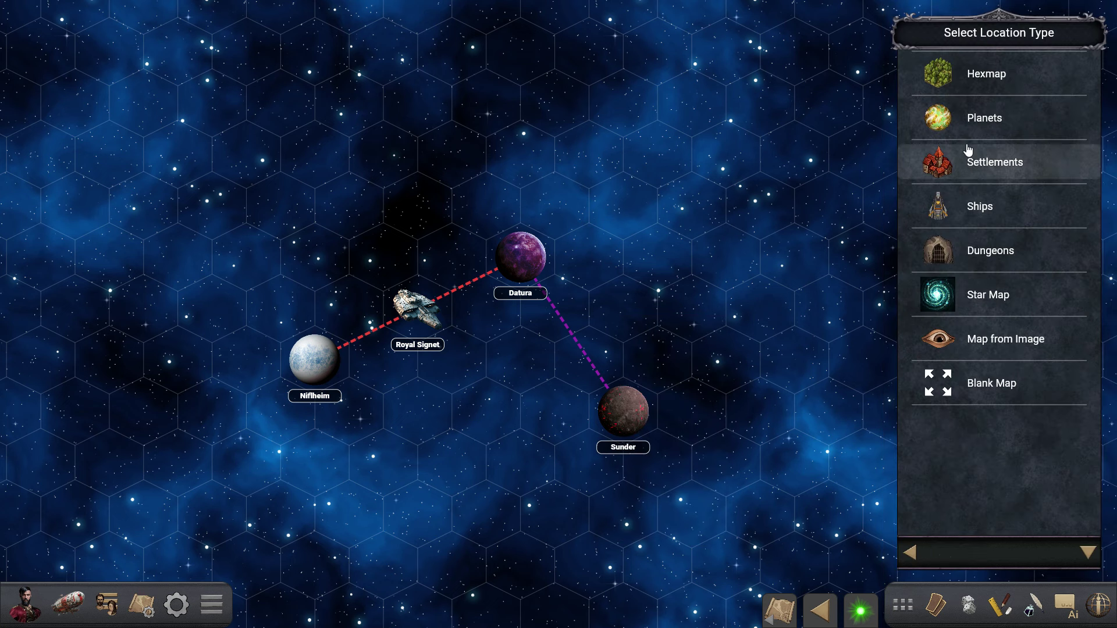
left_click(968, 165)
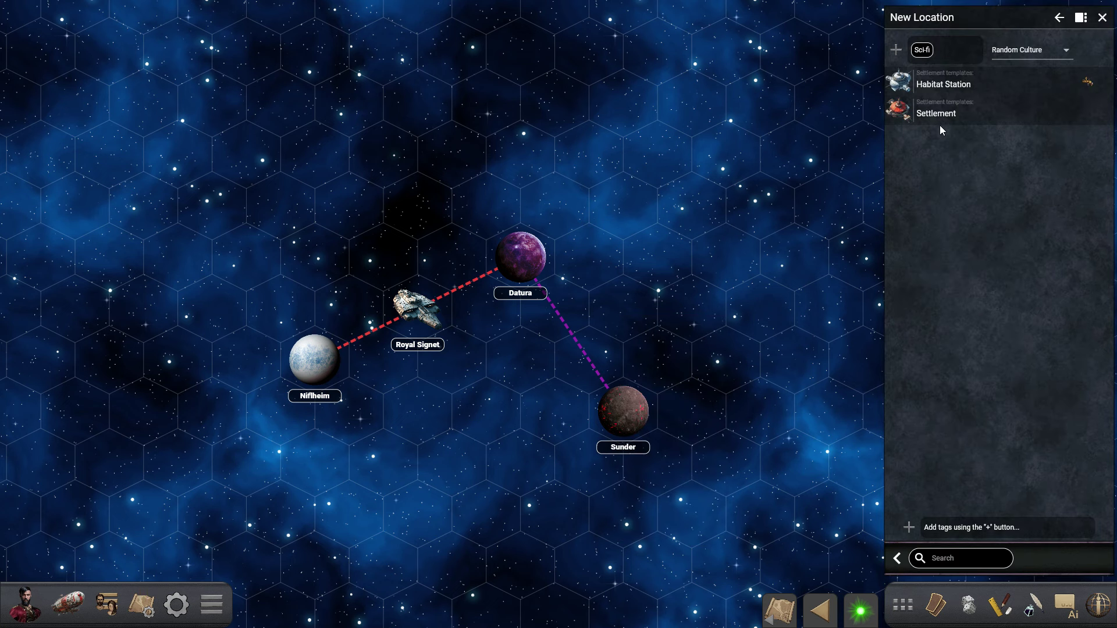
left_click(940, 86)
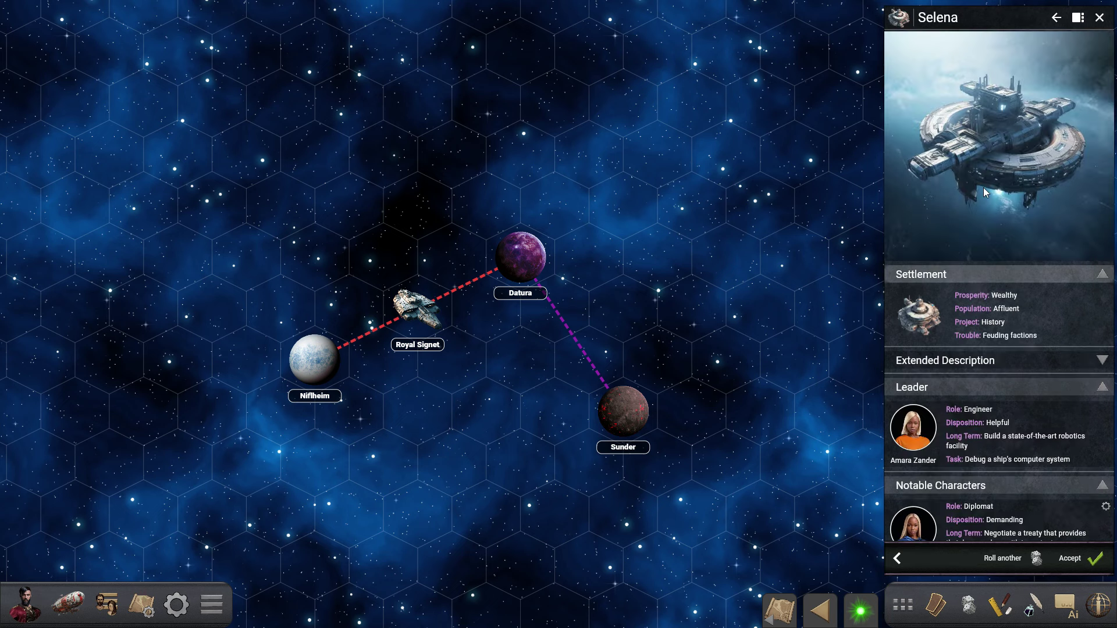
scroll(1000, 350, "down", 2)
left_click(1029, 568)
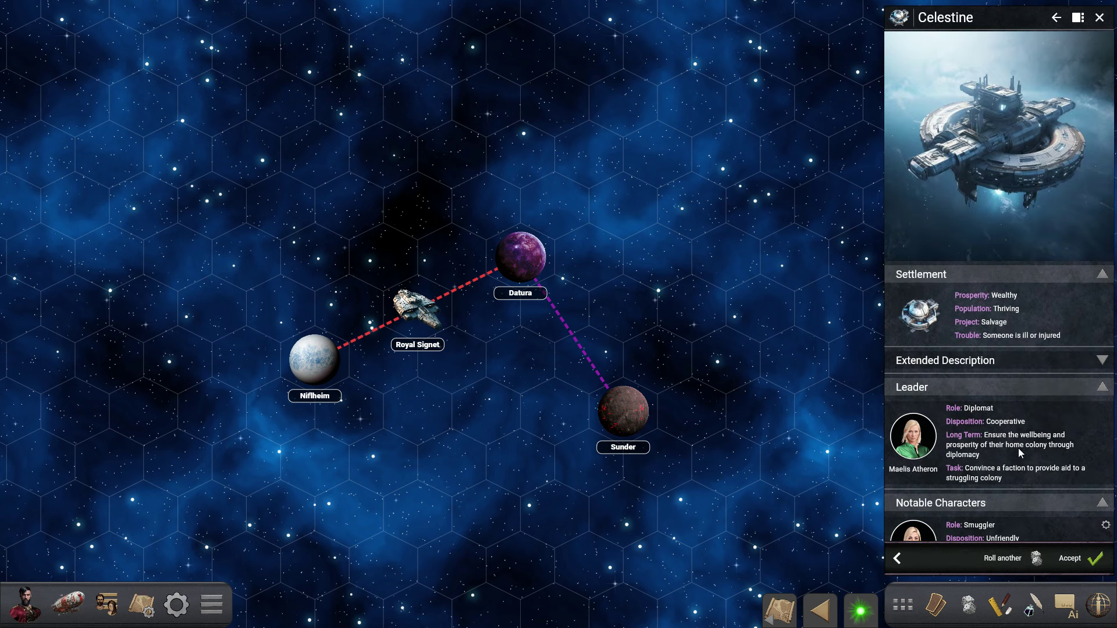
left_click(1018, 563)
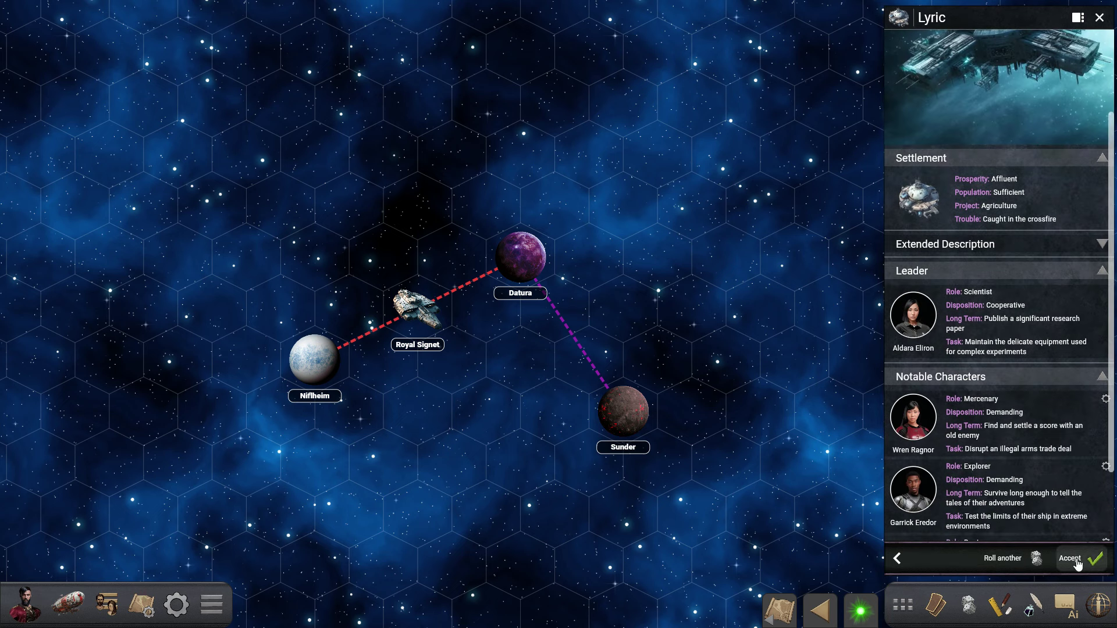
left_click(1076, 559)
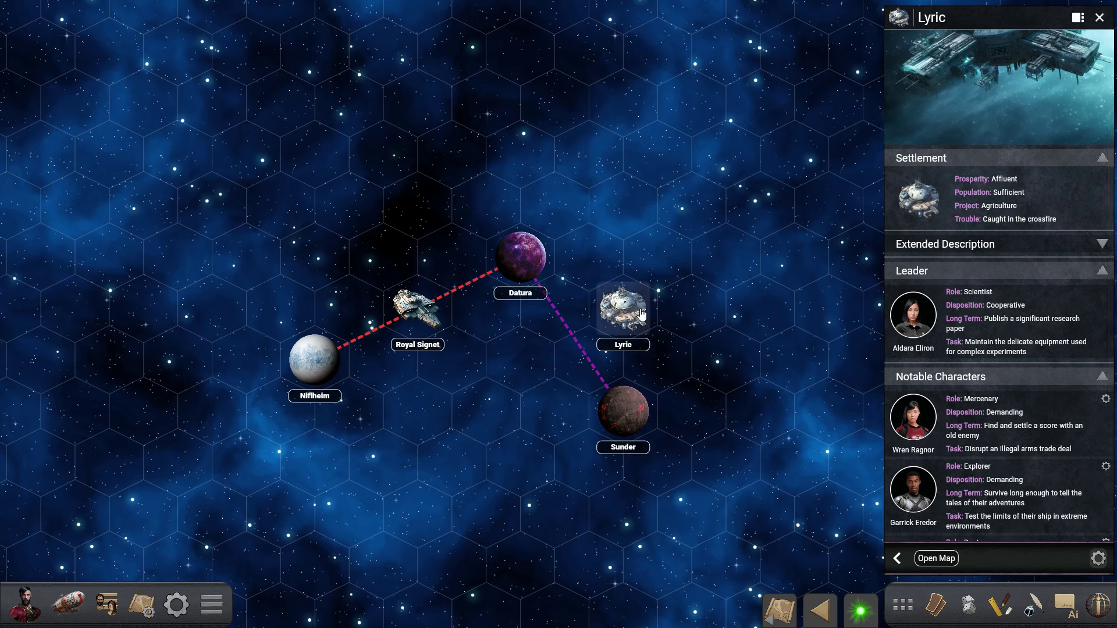
Look over Lyric's notable character, then show Datura's planet details.
left_click(925, 431)
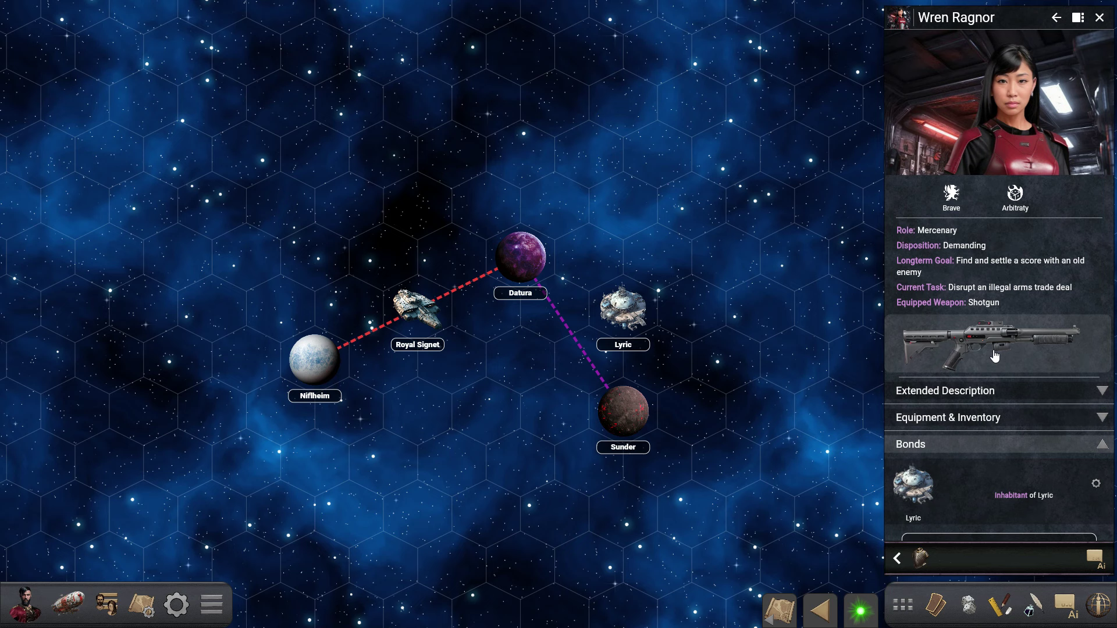
scroll(987, 457, "down", 1)
scroll(994, 429, "up", 1)
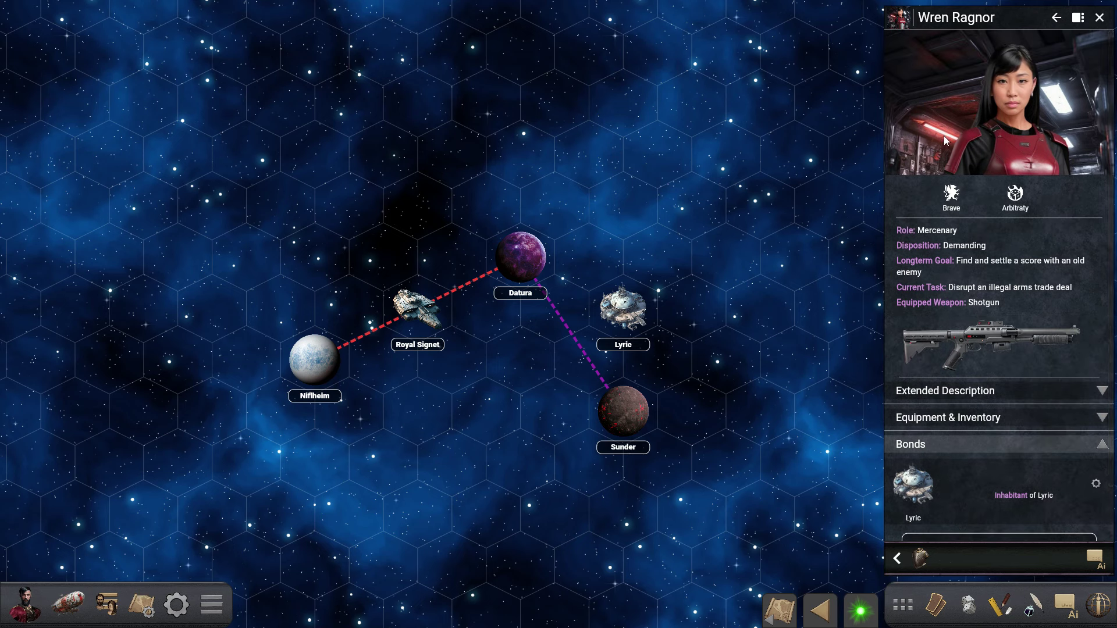
left_click(528, 271)
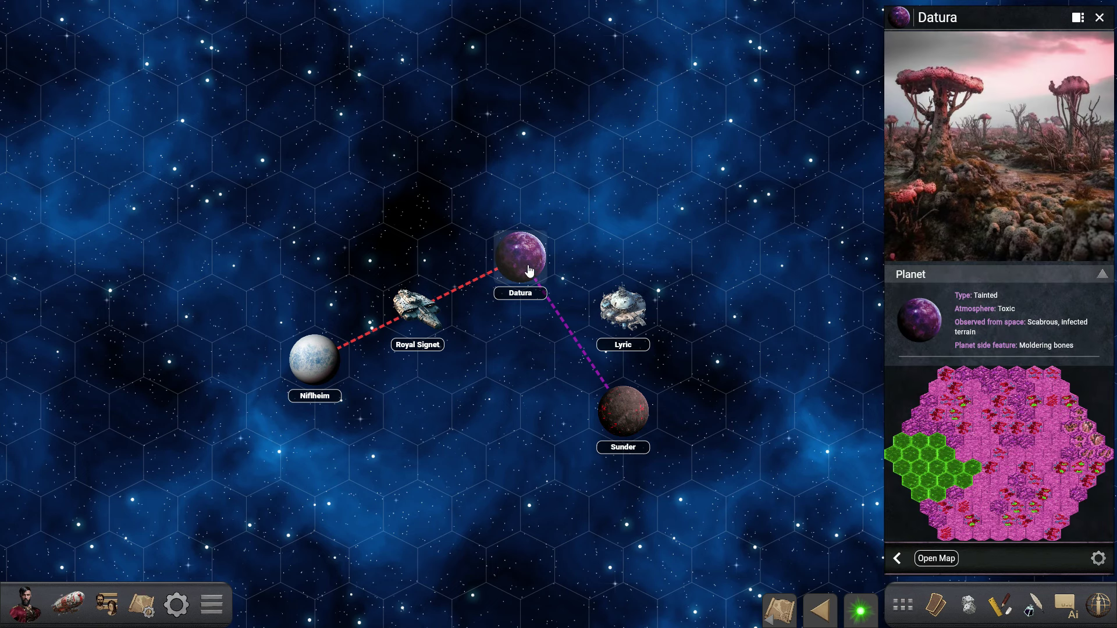
Place Alastor and the Black Dread airship on Datura's surface hex map.
left_click(936, 559)
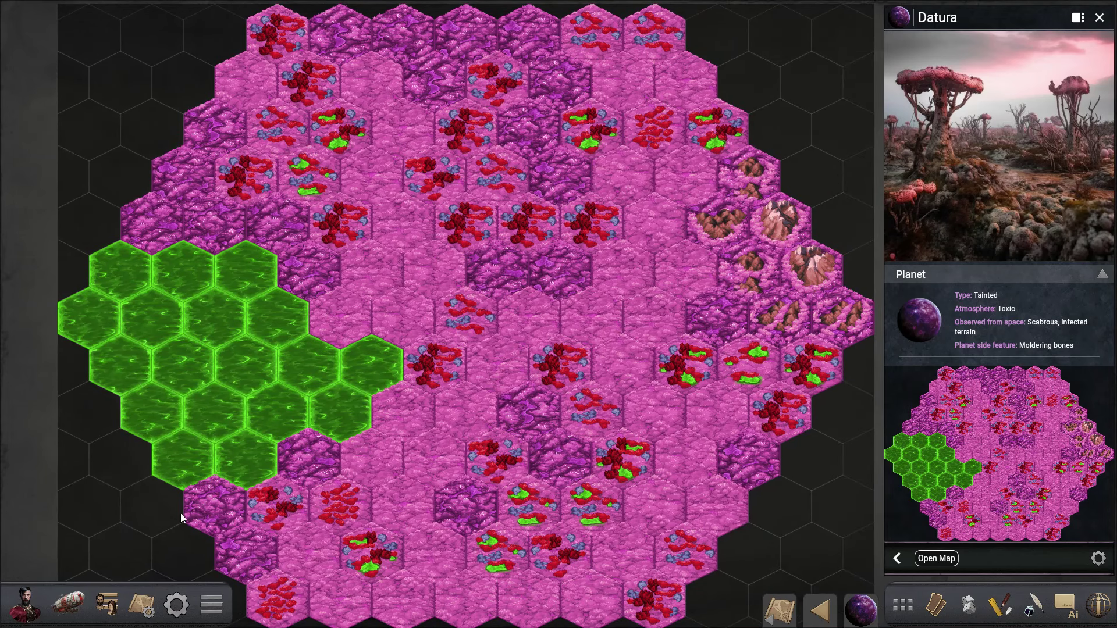
left_click_drag(40, 601, 309, 272)
left_click_drag(68, 603, 310, 185)
Add the Derelict Facility dungeon Vanguard Base to Datura's map.
scroll(329, 187, "up", 3)
right_click(519, 276)
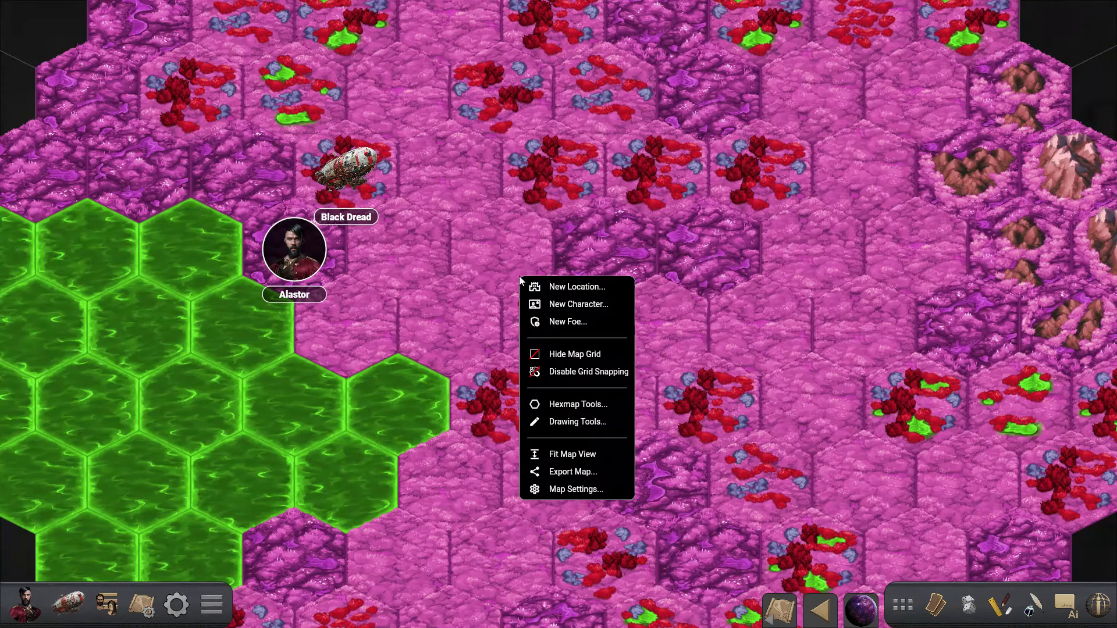
left_click(574, 291)
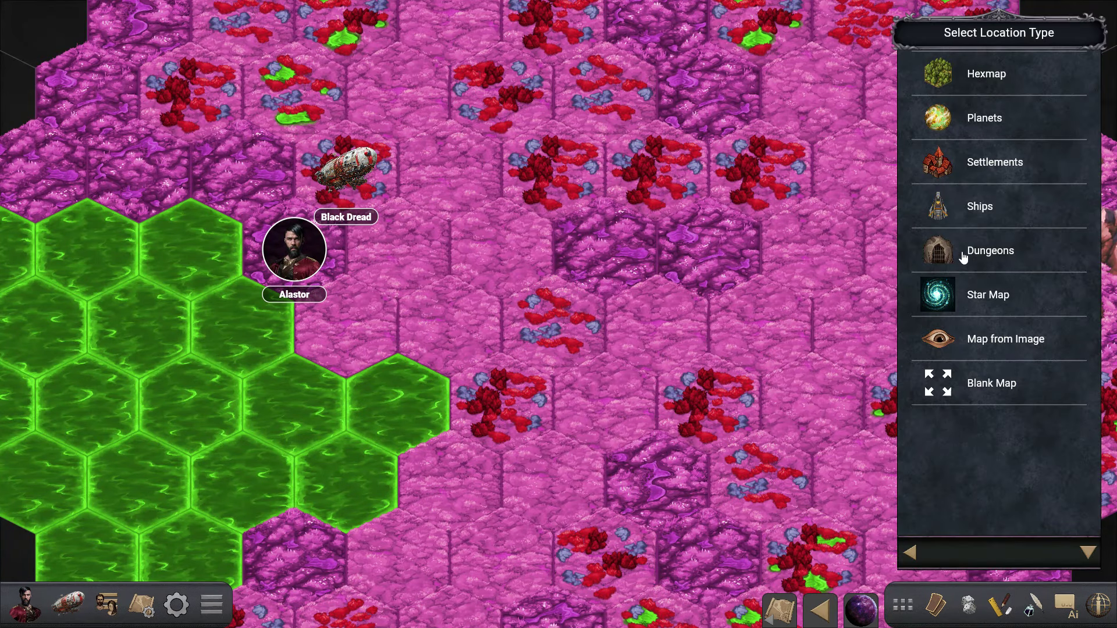
left_click(968, 254)
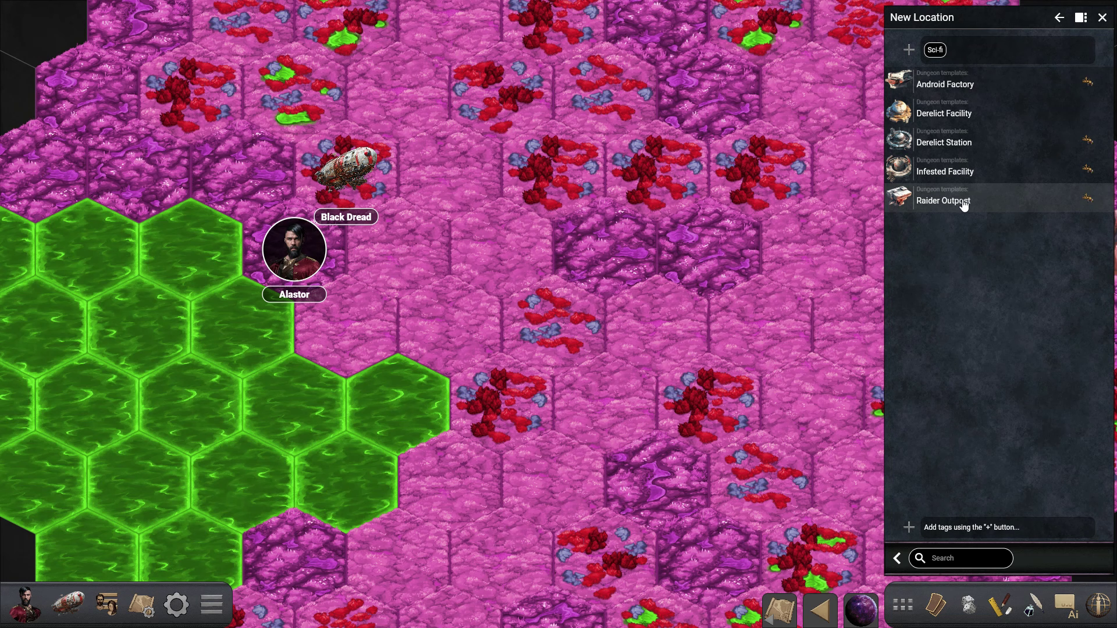
left_click(951, 122)
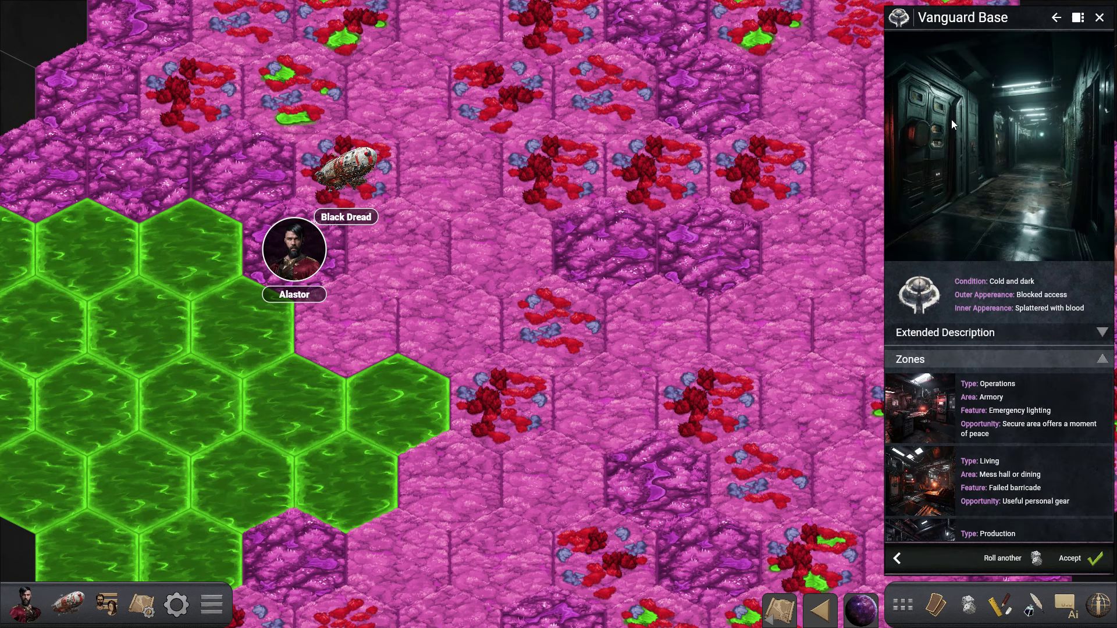
left_click(1078, 562)
Put the P-22 Probe Droid, Scavenger Skitterbot and Medical zone on Vanguard Base, then return to the Galaxy map.
left_click(936, 560)
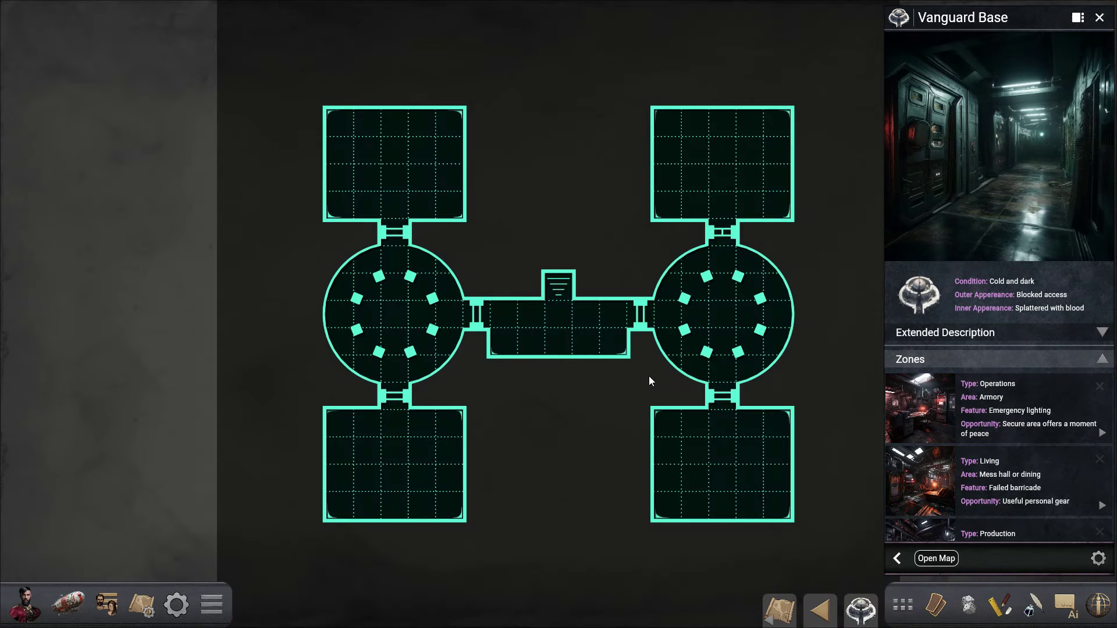
scroll(937, 410, "down", 10)
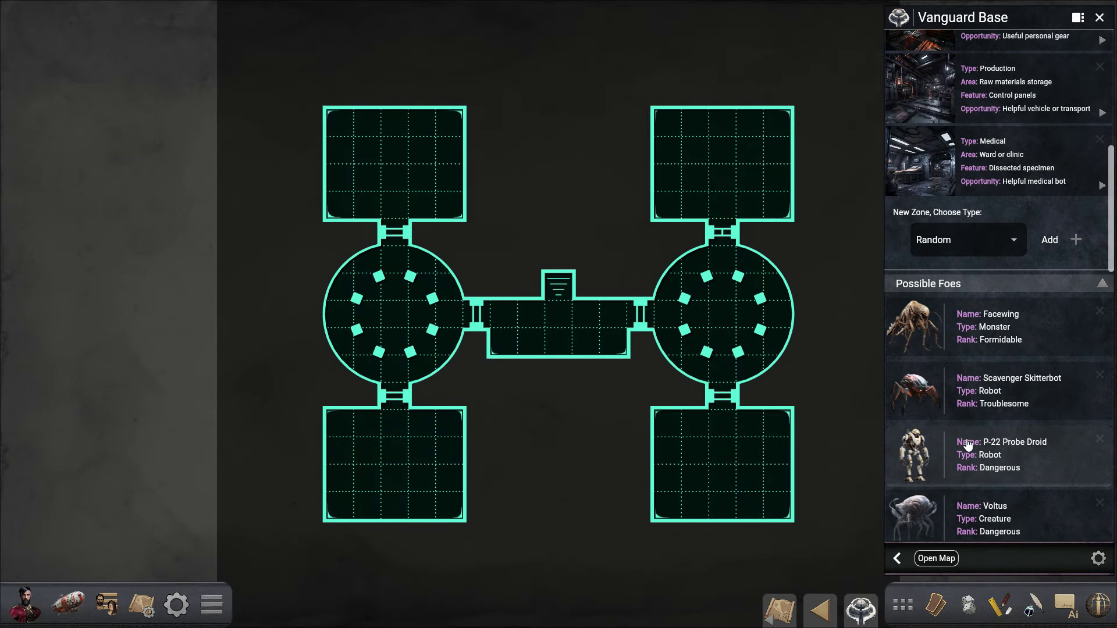
left_click_drag(937, 411, 721, 322)
left_click_drag(912, 349, 737, 164)
left_click_drag(923, 111, 539, 125)
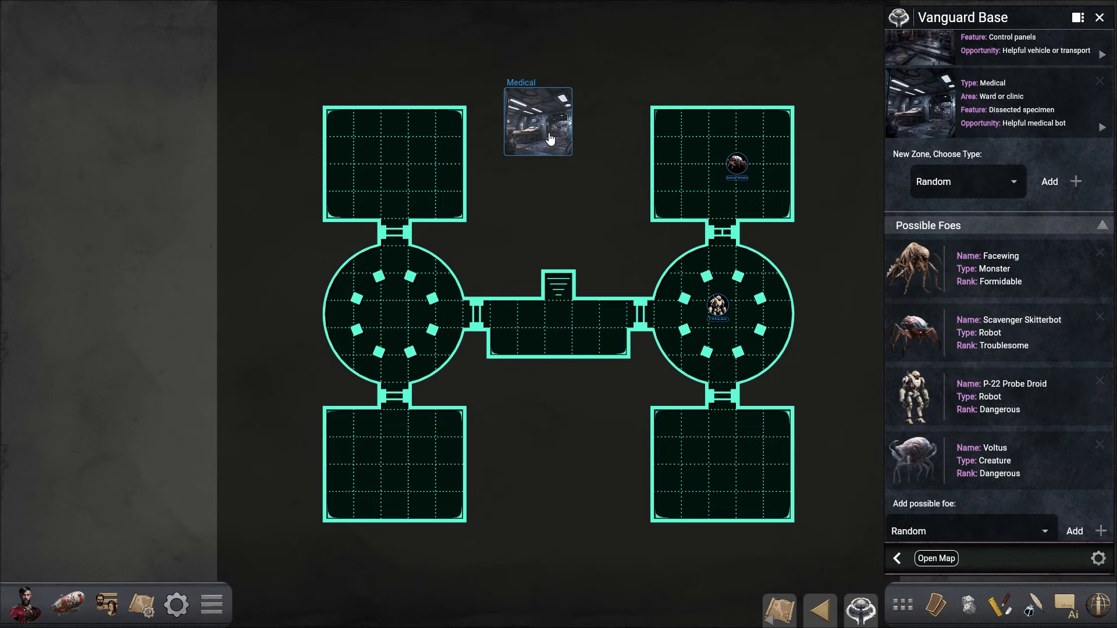
left_click(548, 151)
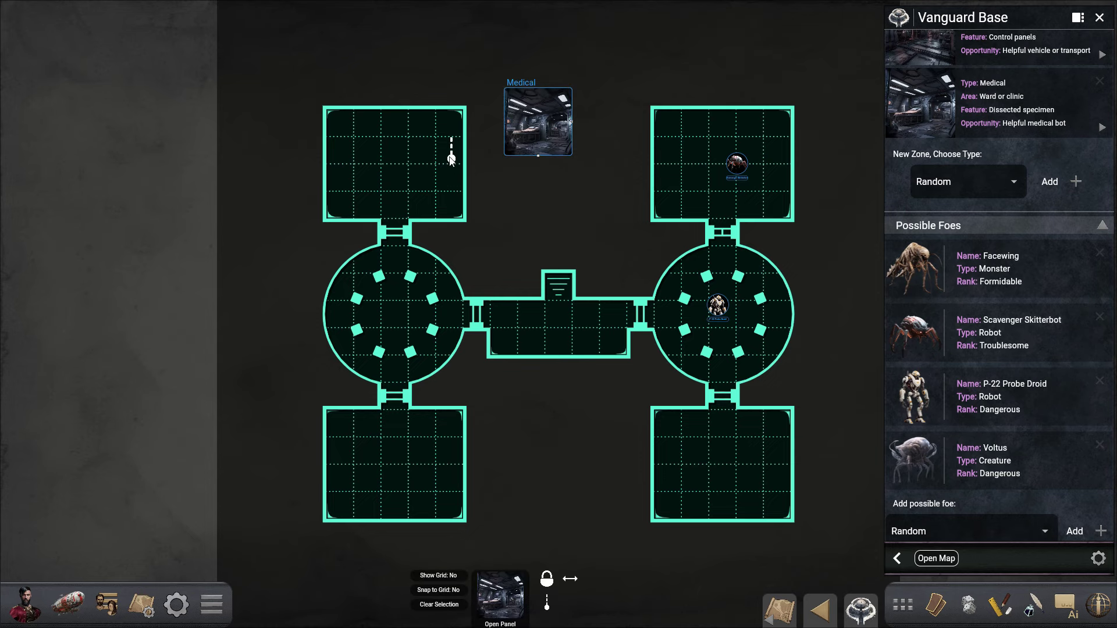
left_click(820, 609)
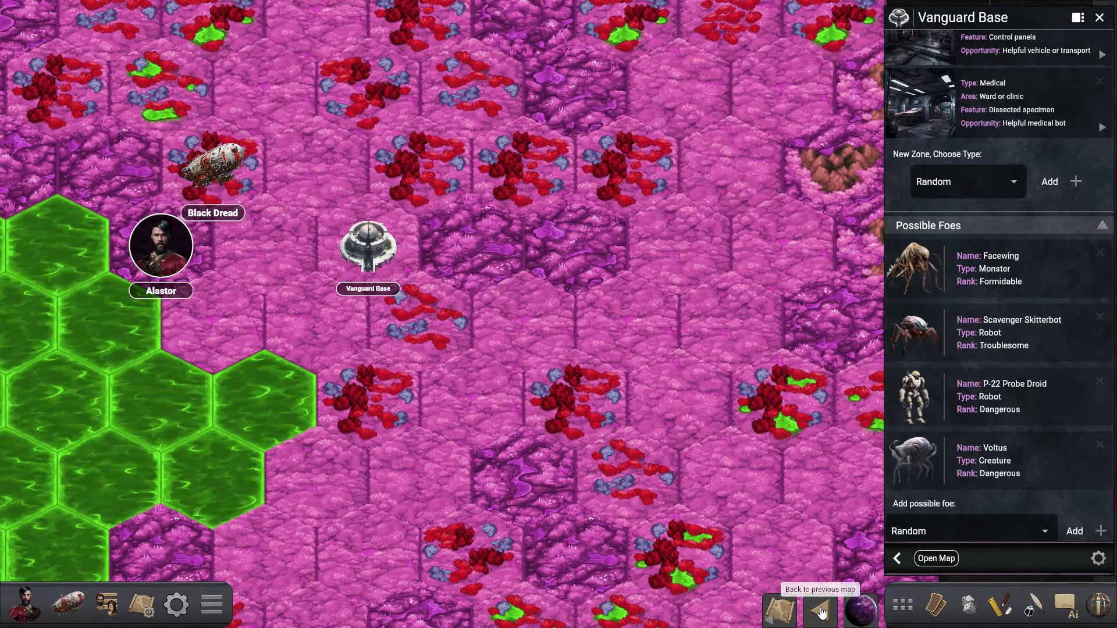
left_click(821, 612)
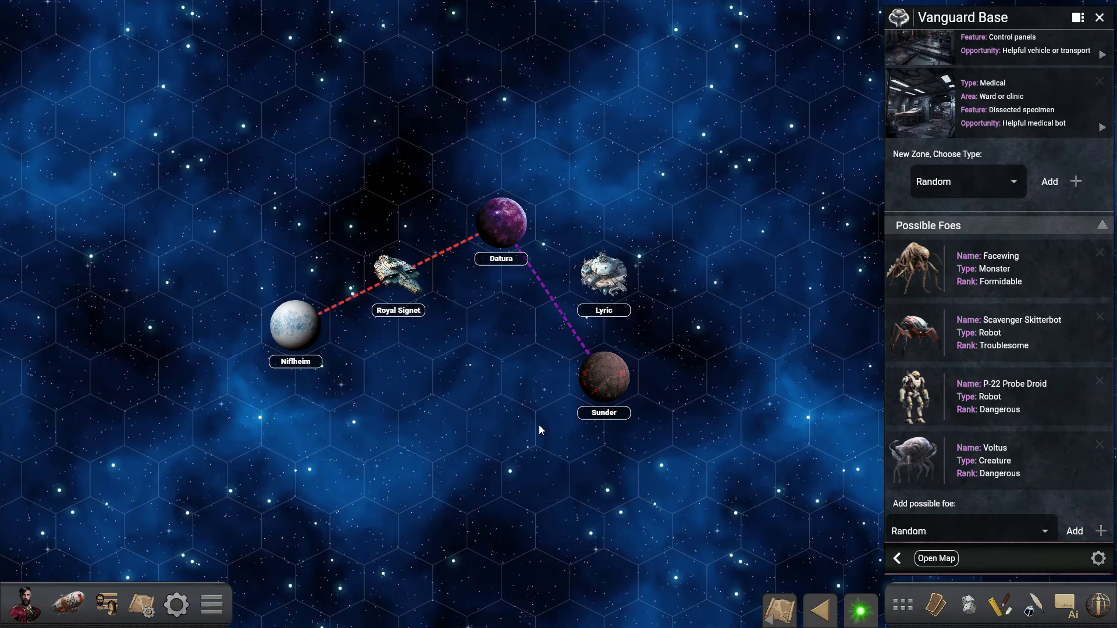